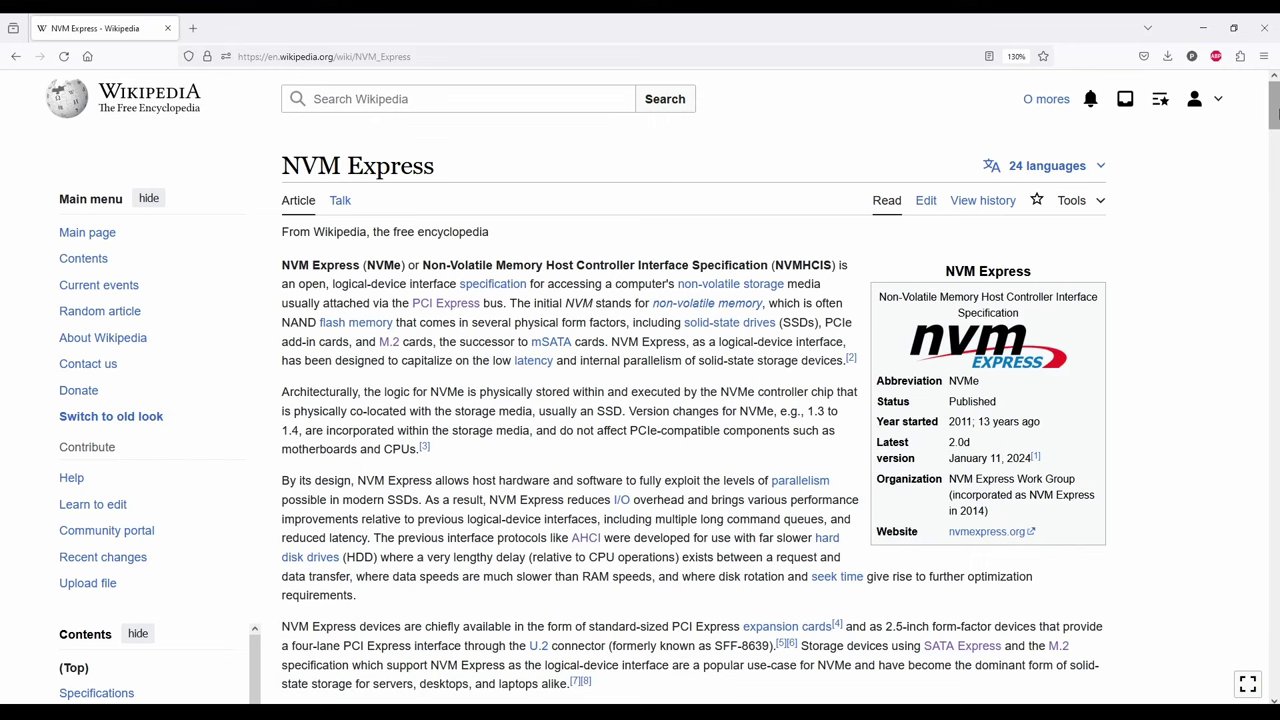
# Step: Scroll the NVM Express article down to the specification versions 1.0e through 2.0d
pyautogui.moveTo(1273, 113); pyautogui.dragTo(1274, 152)
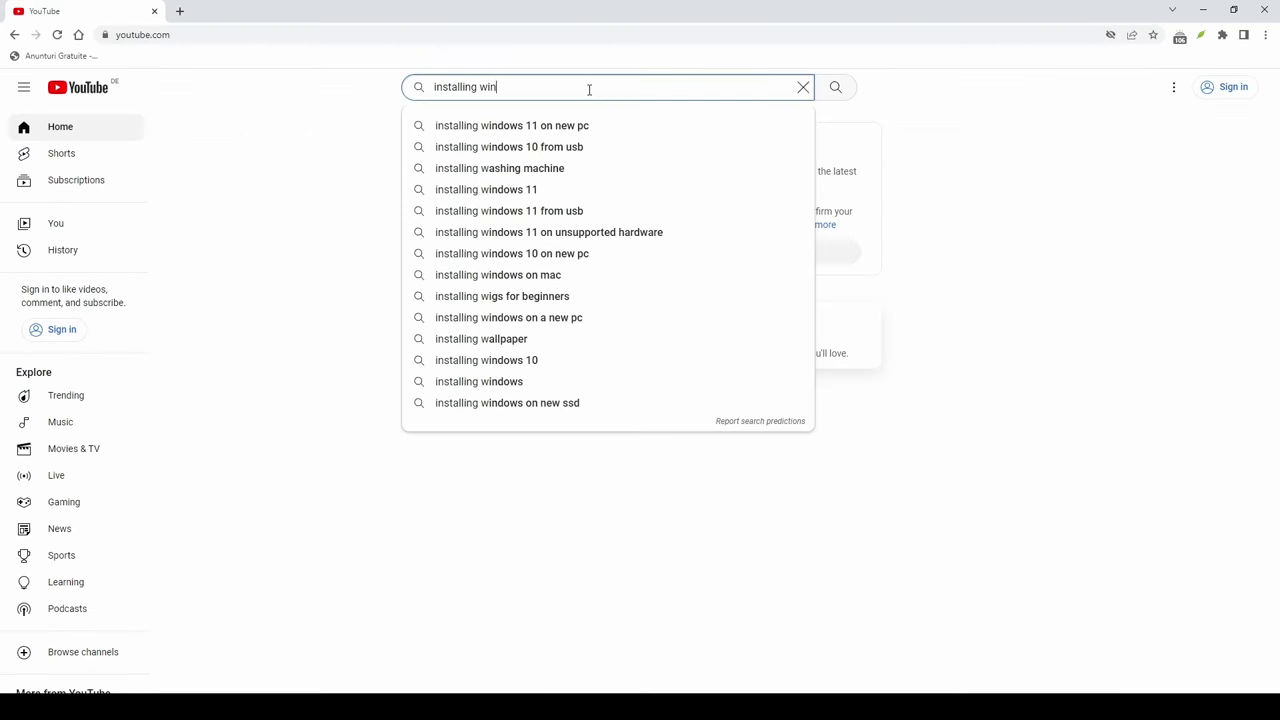
# Step: Search YouTube for 'installing windows 98 on NVME' and scroll through the results
pyautogui.write('dows 9')
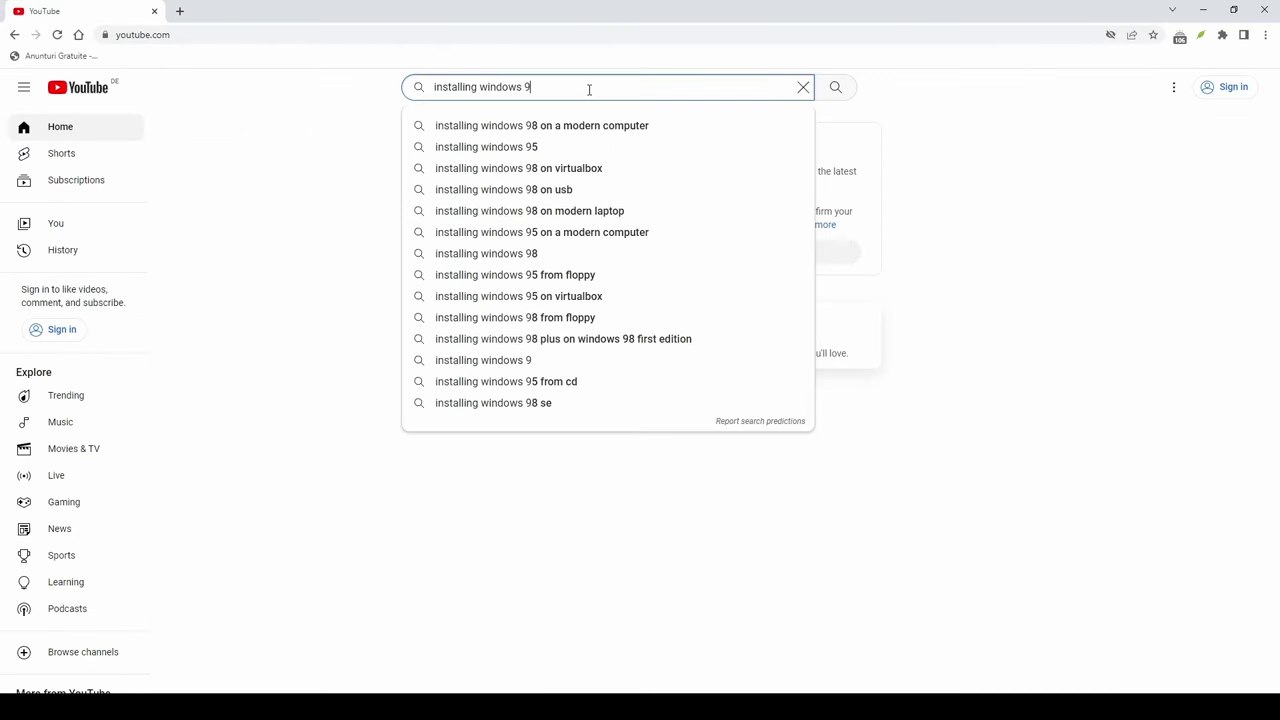
pyautogui.write('8 on NVME')
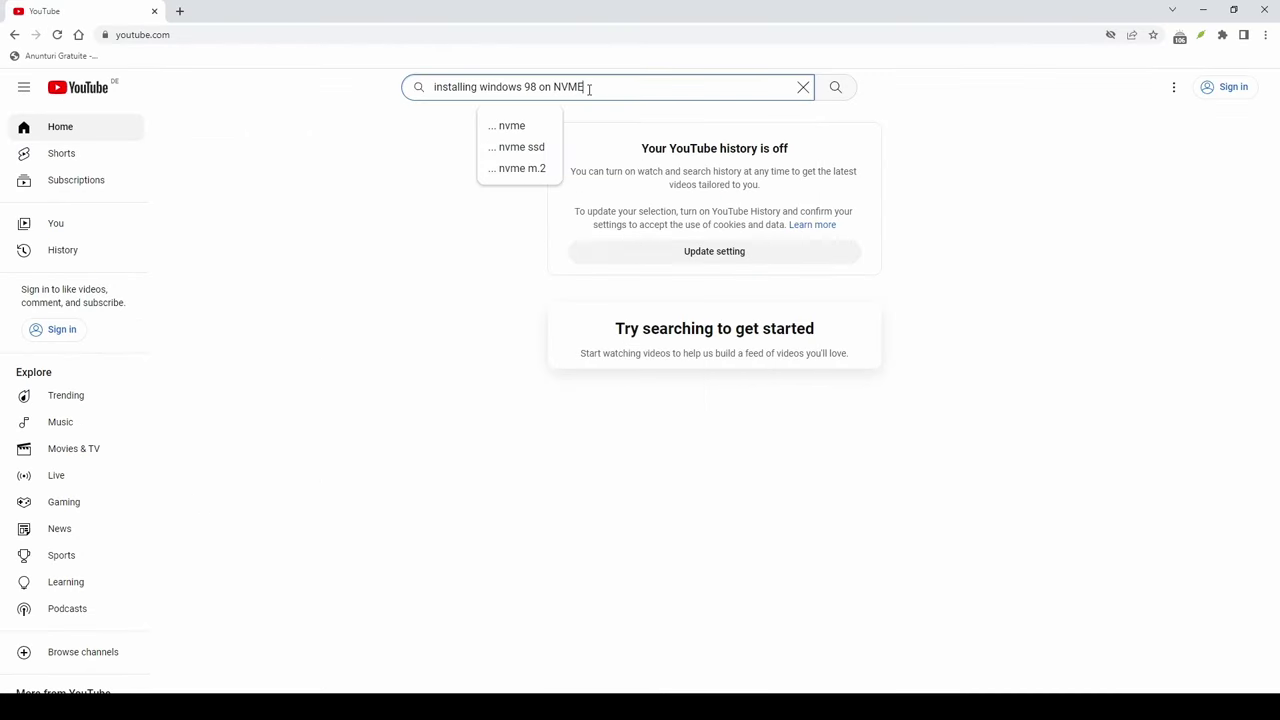
pyautogui.press('Return')
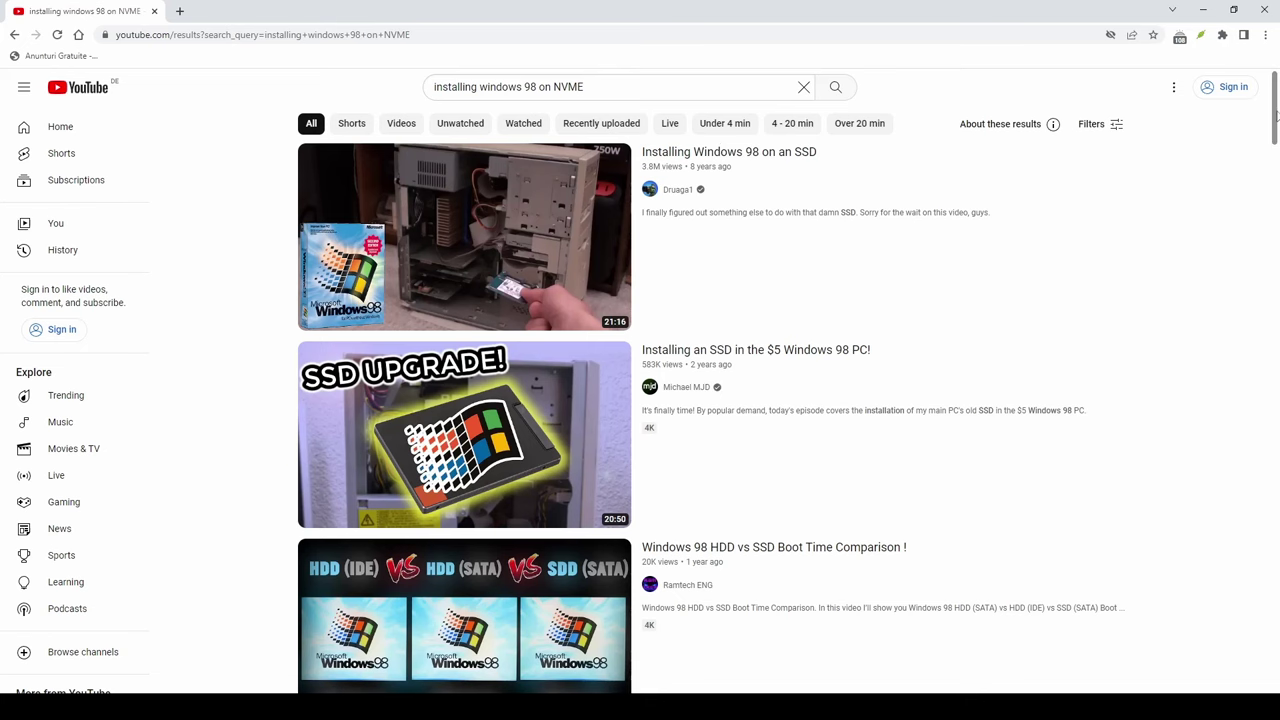
pyautogui.moveTo(1275, 115); pyautogui.dragTo(1275, 237)
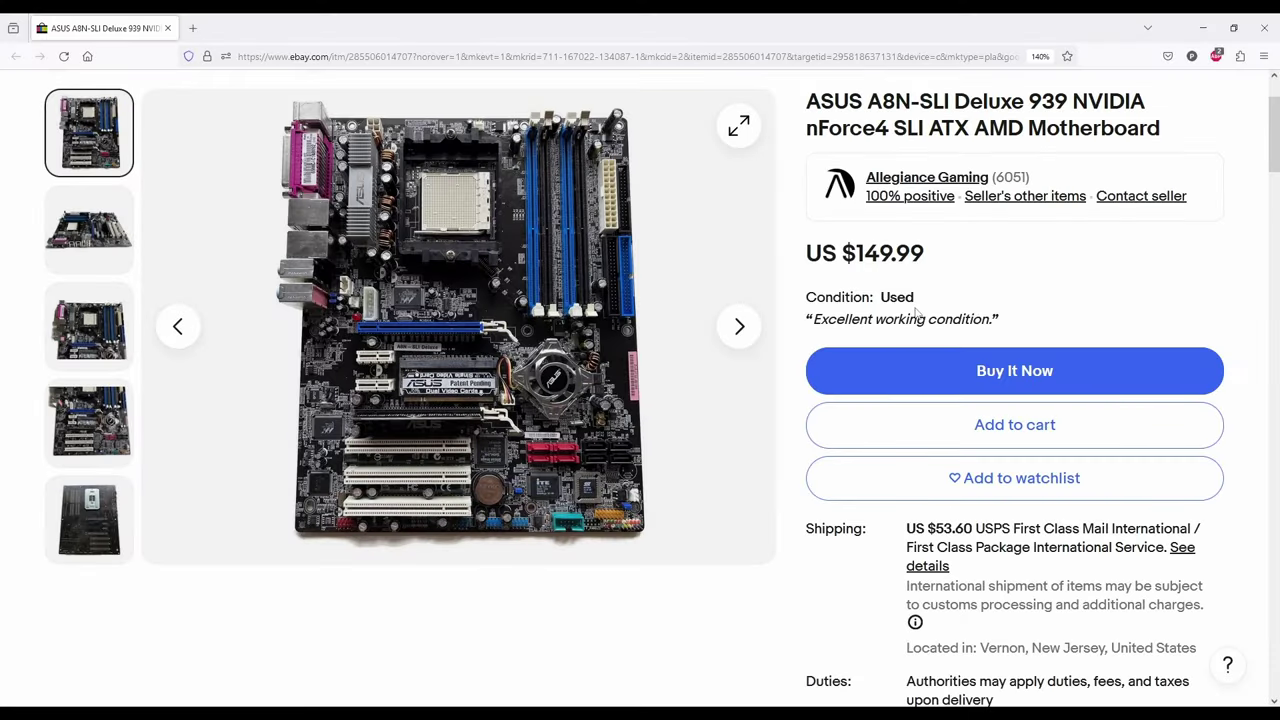
# Step: Zoom the eBay motherboard photo, select PCMag's OPROM definition, then go to the Option ROM Wikipedia article
pyautogui.click(396, 326)
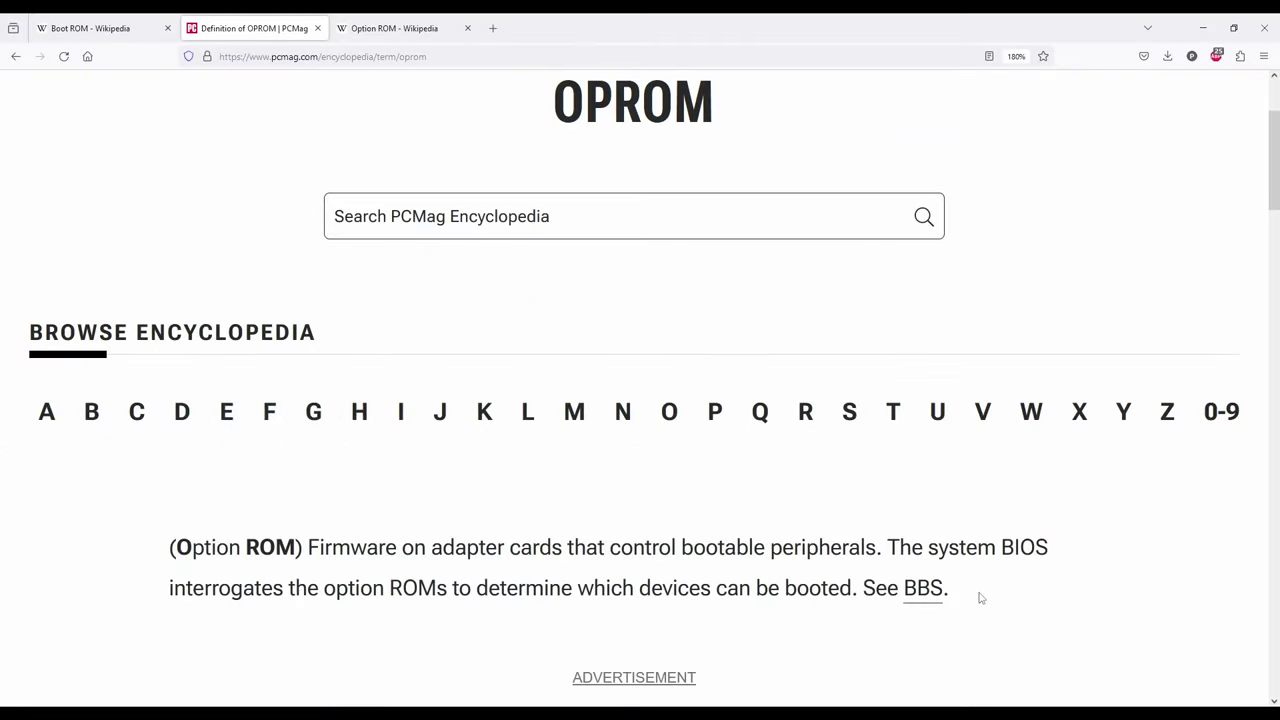
pyautogui.moveTo(981, 598); pyautogui.dragTo(146, 560)
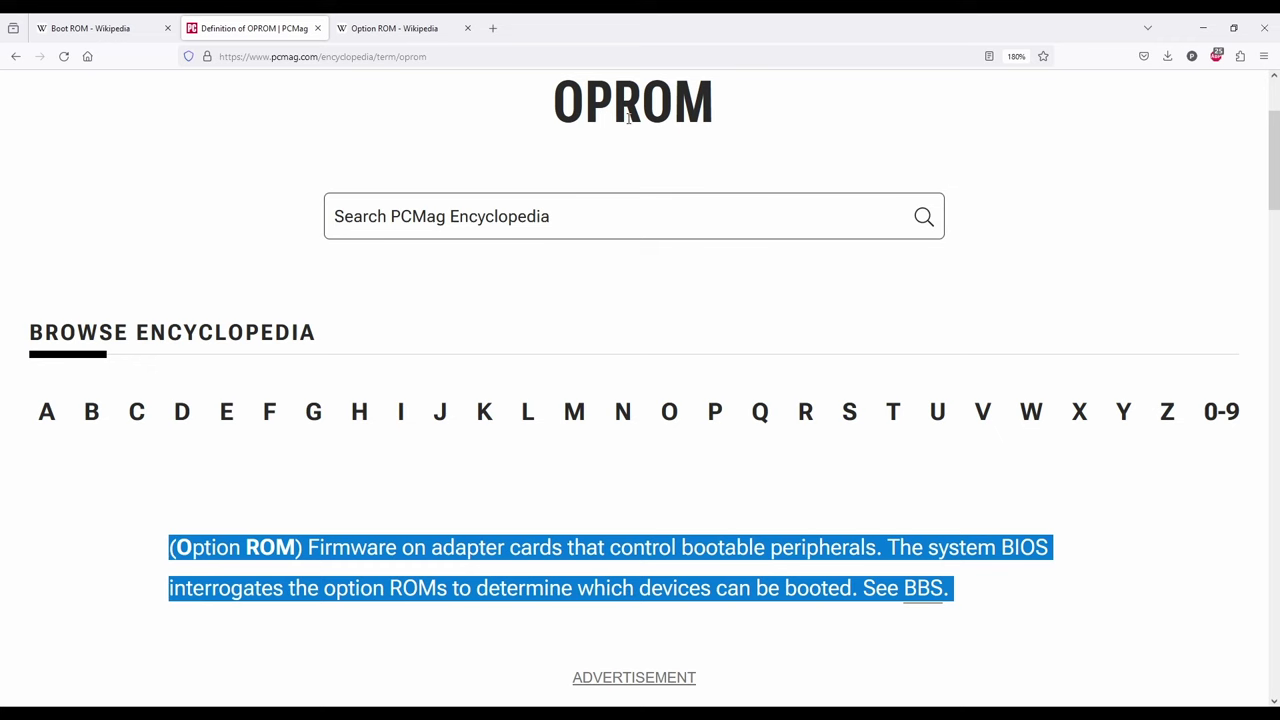
pyautogui.click(395, 22)
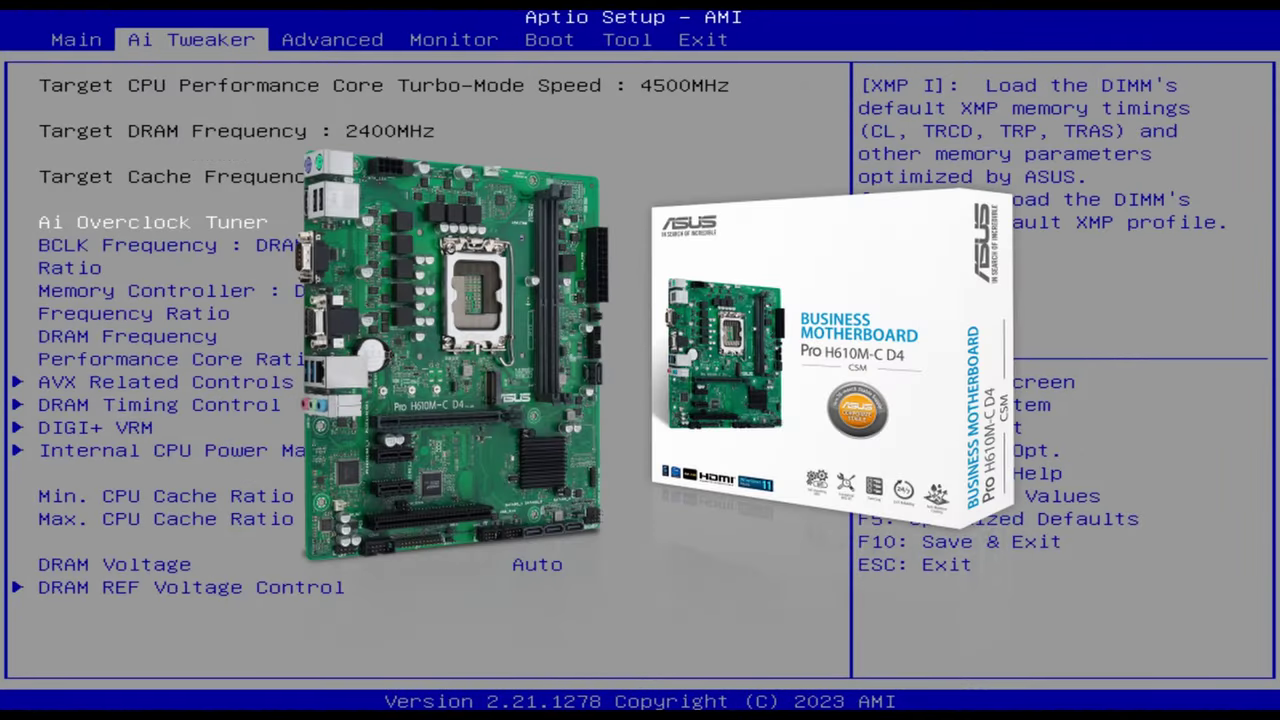
# Step: Run a device self test on the SAMSUNG NVMe SSD via Advanced > NVMe Configuration
pyautogui.press('Right')
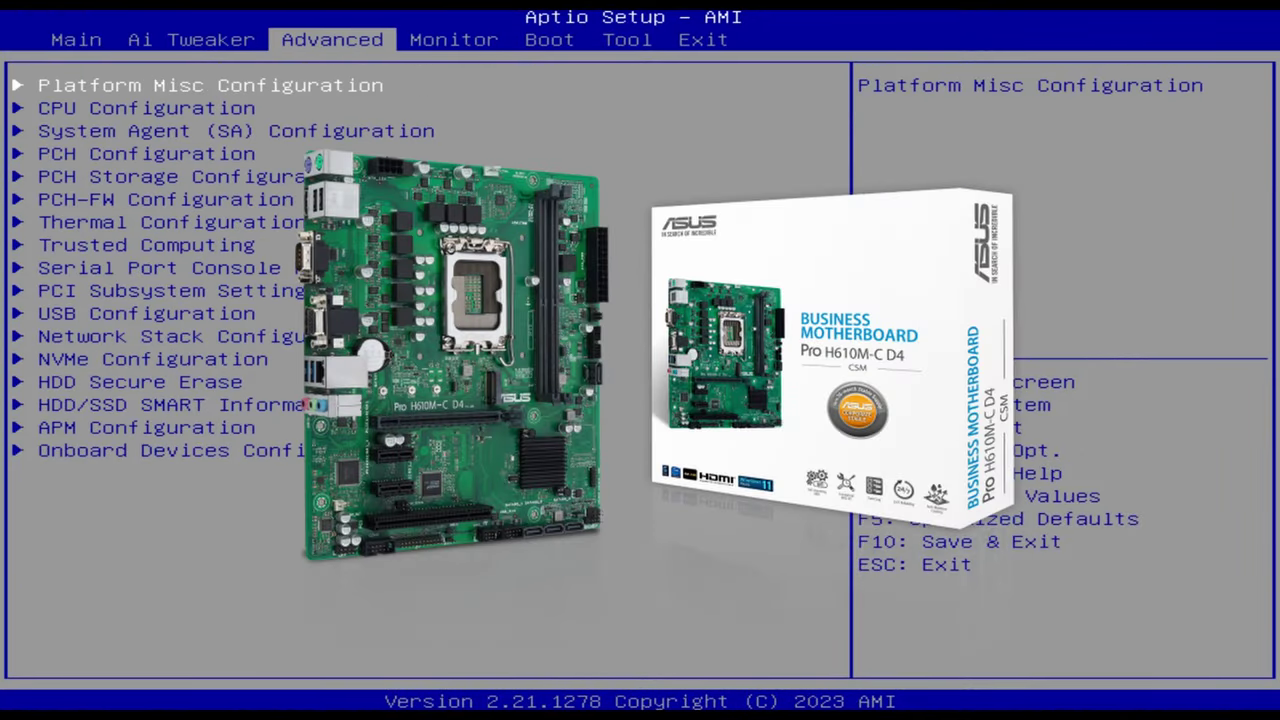
pyautogui.press('Down')
pyautogui.press('Down')
pyautogui.press('Down')
pyautogui.press('Down')
pyautogui.press('Down')
pyautogui.press('Down')
pyautogui.press('Down')
pyautogui.press('Down')
pyautogui.press('Down')
pyautogui.press('Down')
pyautogui.press('Down')
pyautogui.press('Down')
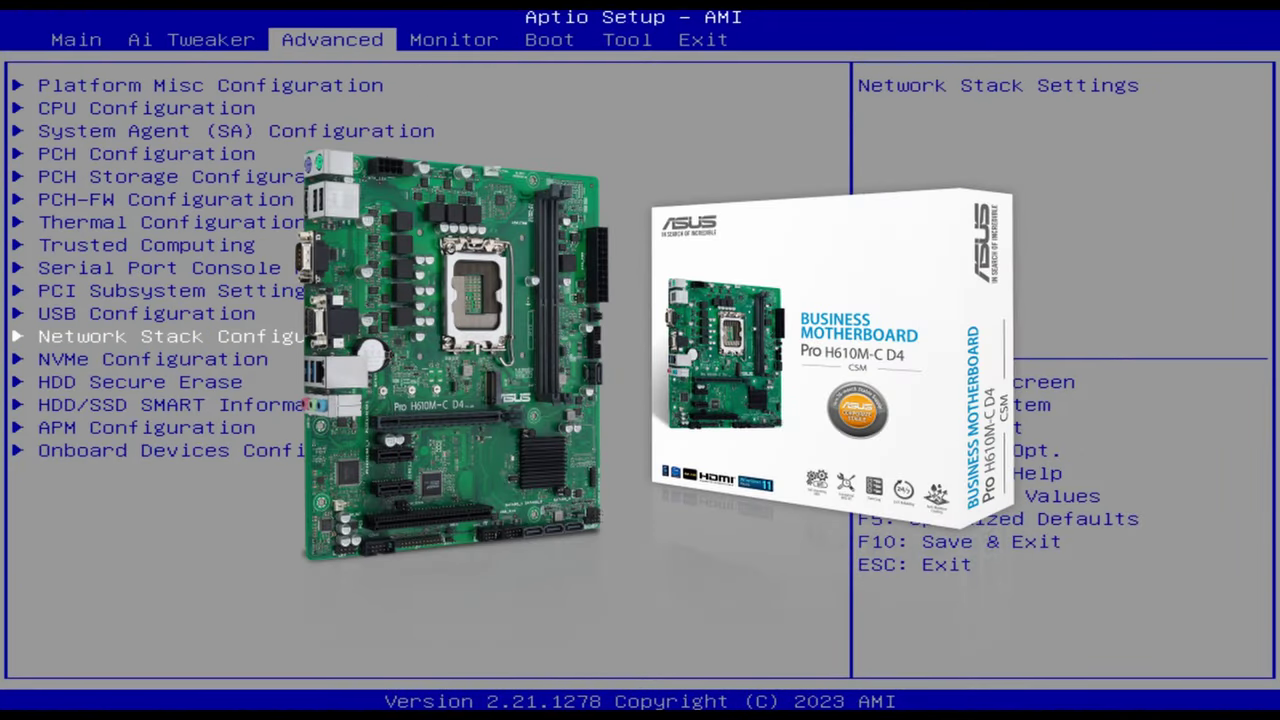
pyautogui.press('Return')
pyautogui.press('Return')
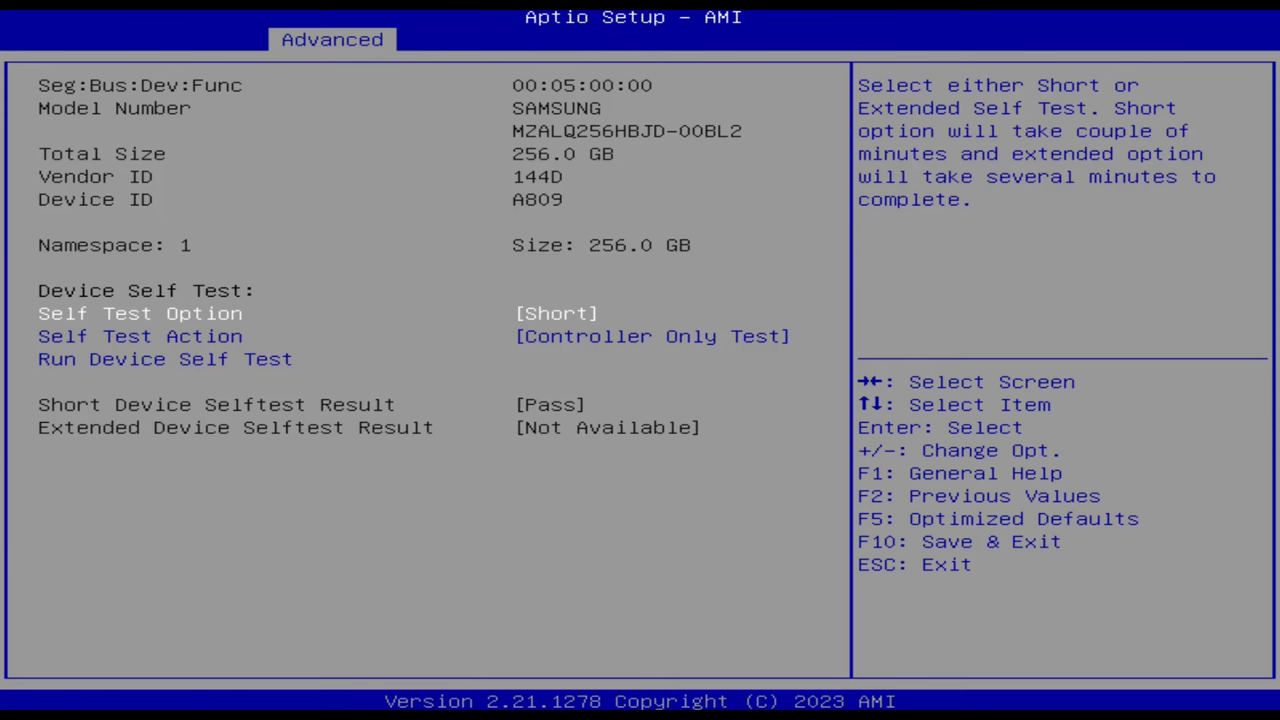
pyautogui.press('Down')
pyautogui.press('Down')
pyautogui.press('Return')
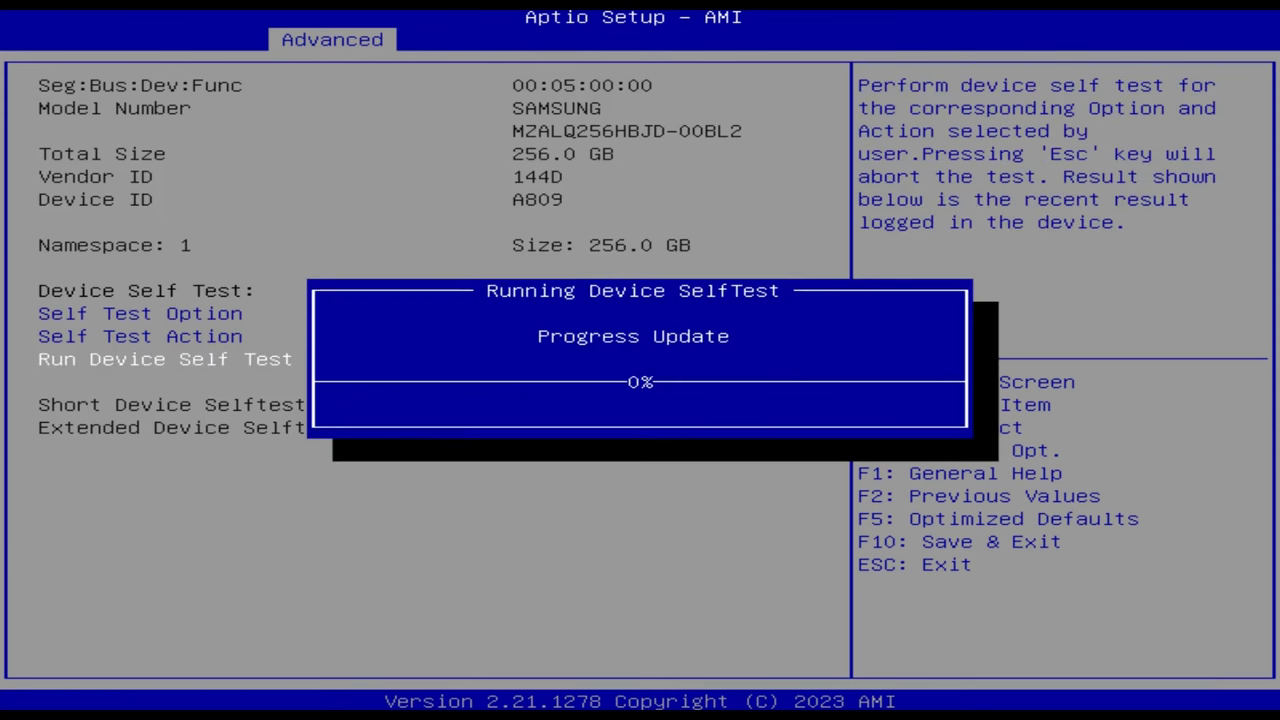
pyautogui.press('Return')
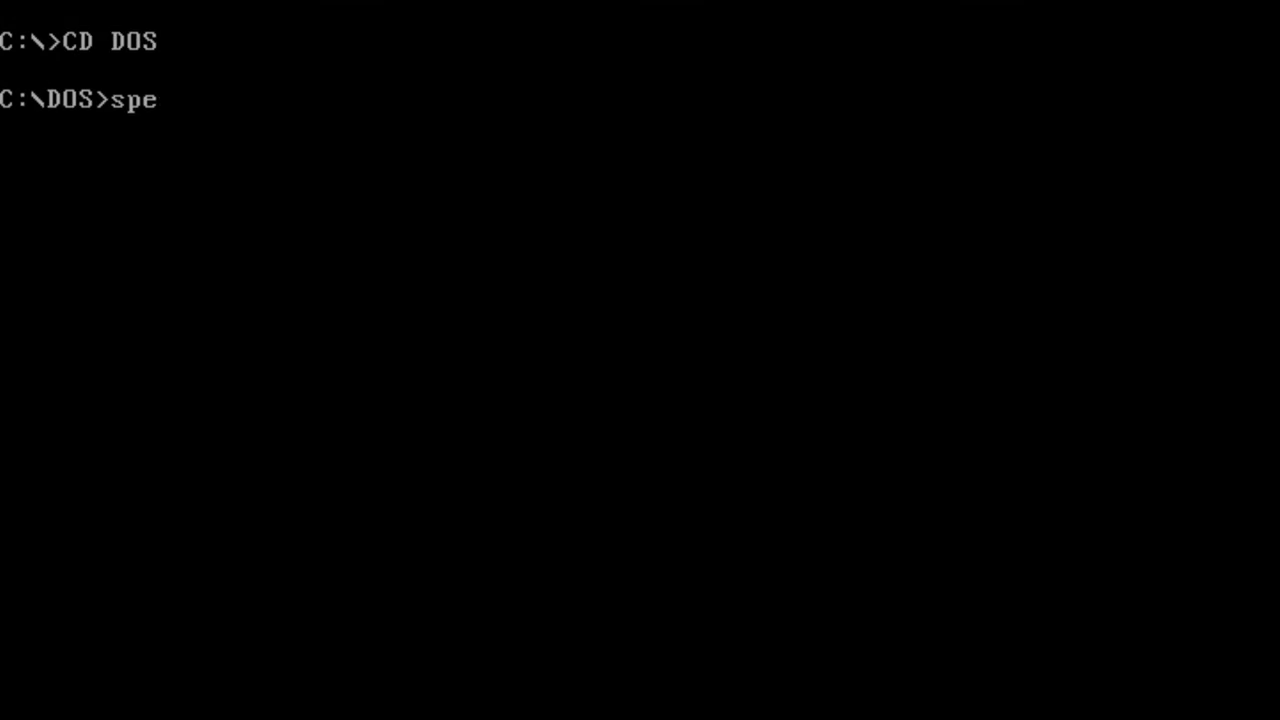
# Step: Run speedsys from the C:\DOS prompt
pyautogui.write('sys')
pyautogui.press('Return')
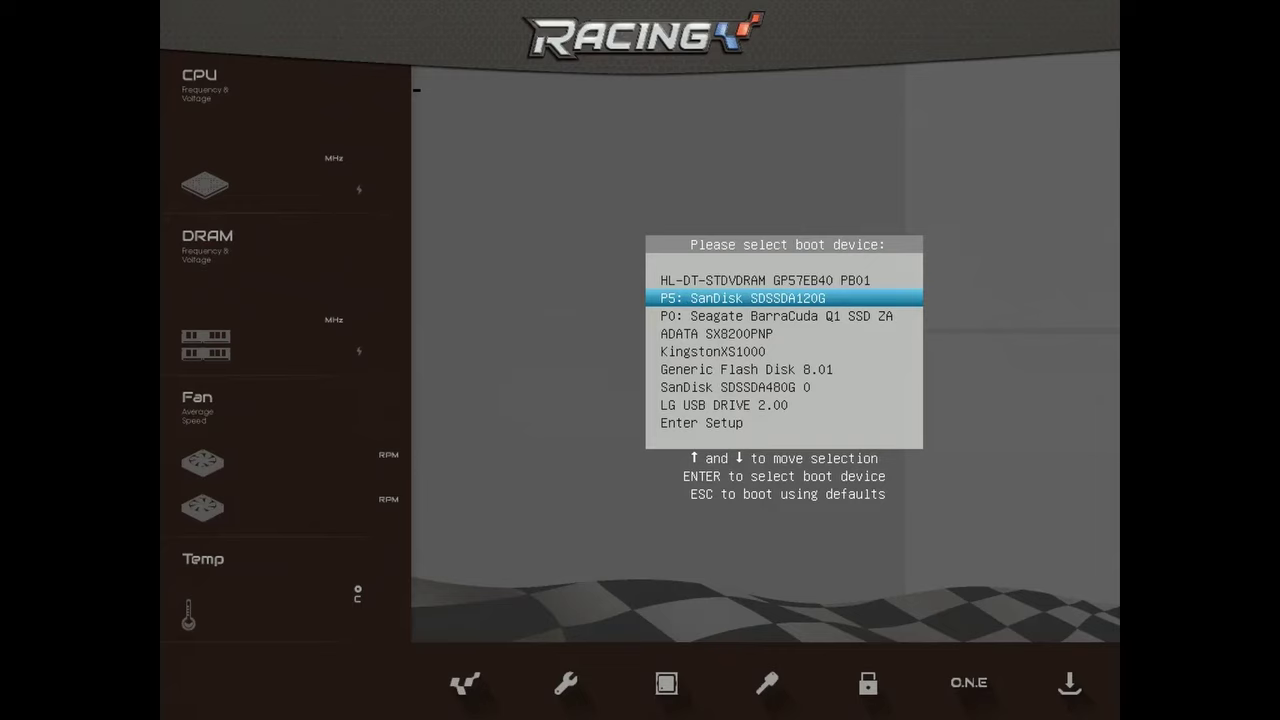
# Step: Select the SSD in the boot device menu to boot Windows 98 from it
pyautogui.press('Down')
pyautogui.press('Down')
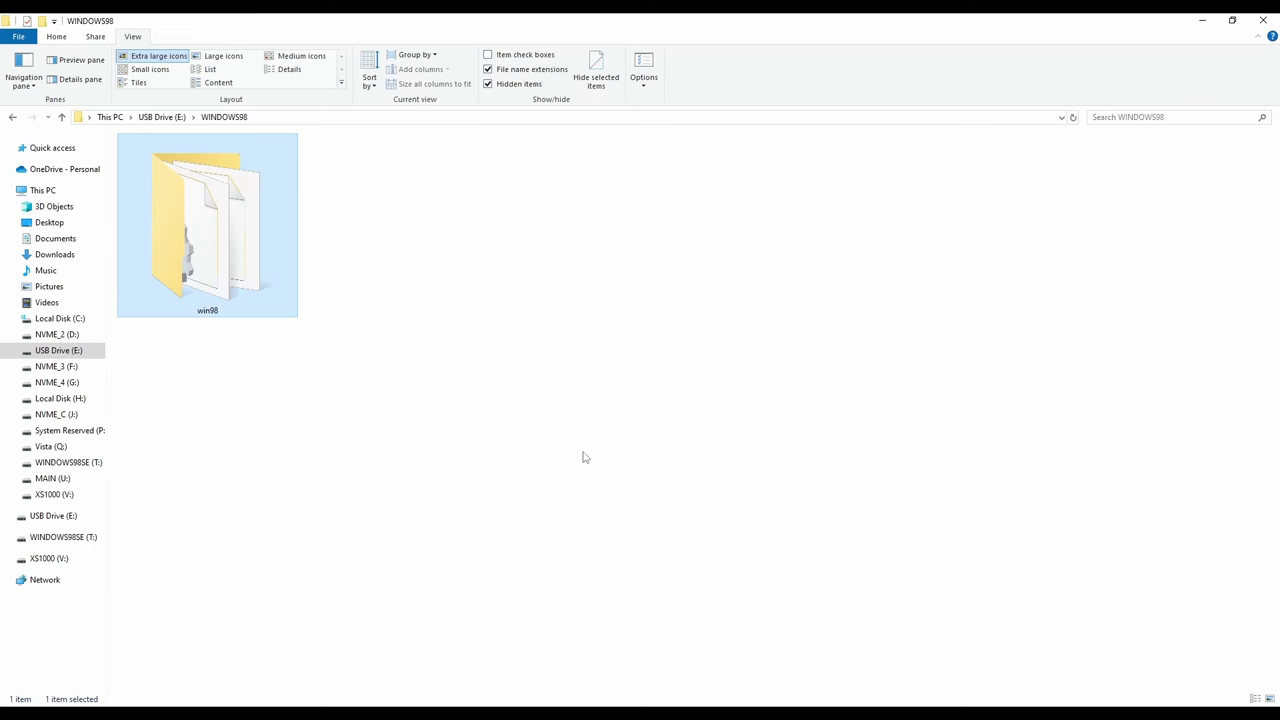
# Step: Select cregfix.com to check its size in the status bar, then deselect it
pyautogui.click(410, 234)
pyautogui.click(727, 299)
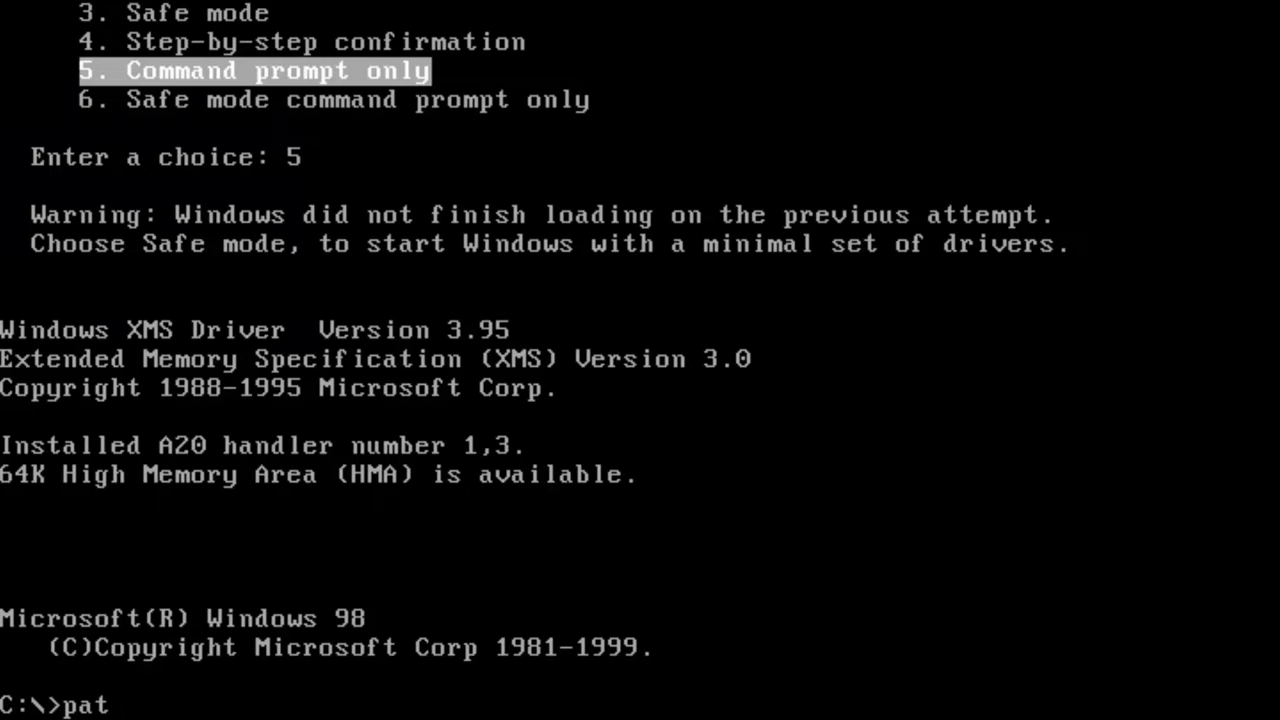
# Step: Run patchmem at the C:\> command prompt
pyautogui.write('chmem')
pyautogui.press('Return')
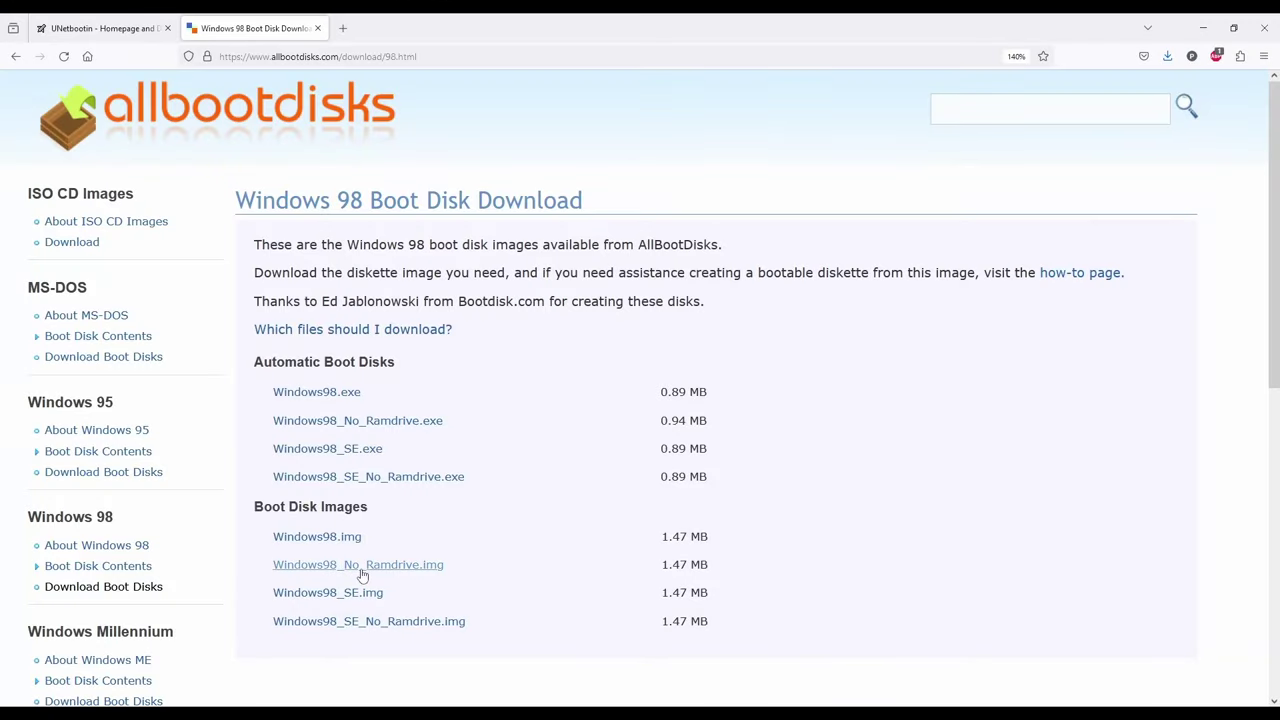
# Step: Select the Windows98_No_Ramdrive.img entry, switch to the UNetbootin site, and zoom it to 90%
pyautogui.moveTo(258, 565); pyautogui.dragTo(786, 566)
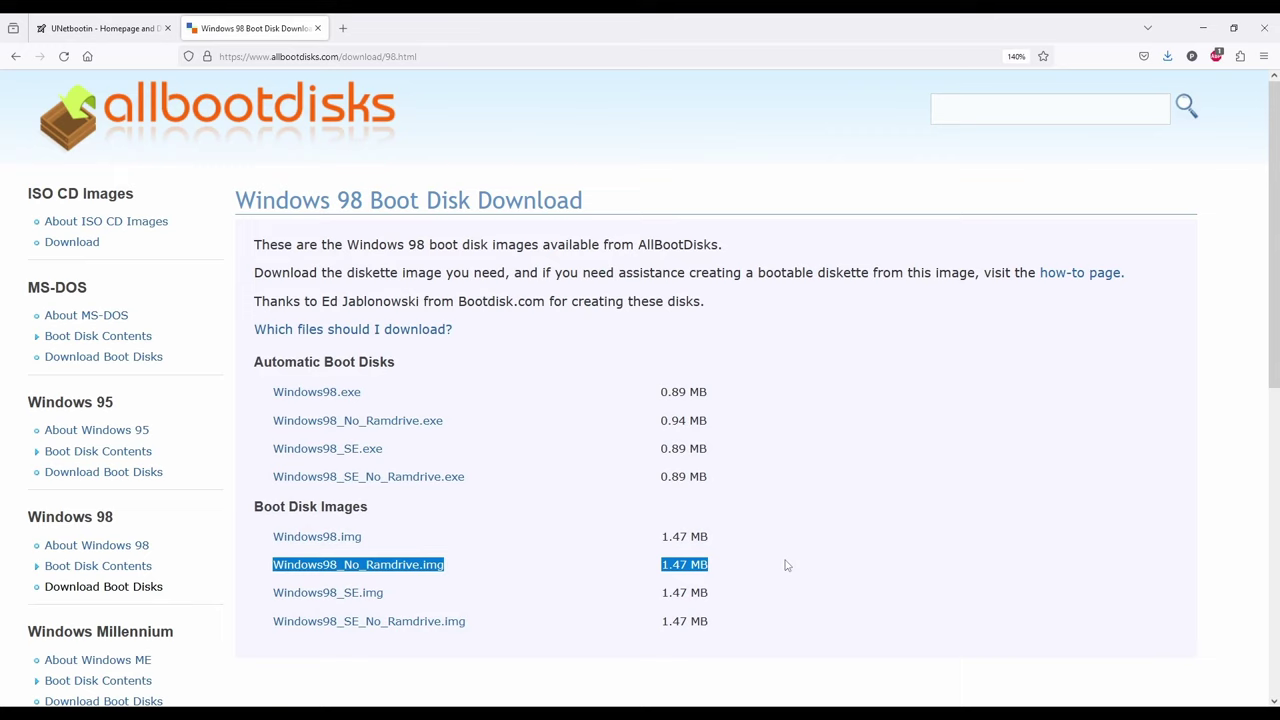
pyautogui.click(113, 18)
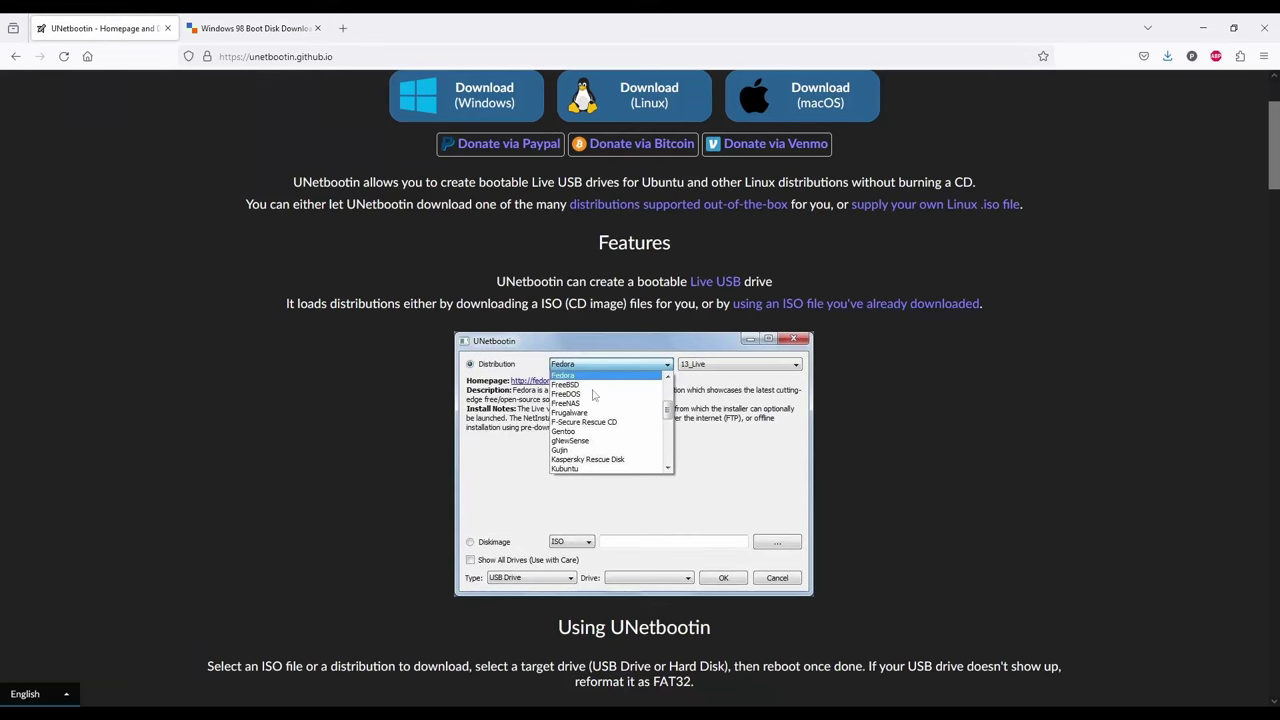
pyautogui.hotkey('ctrl', '-')
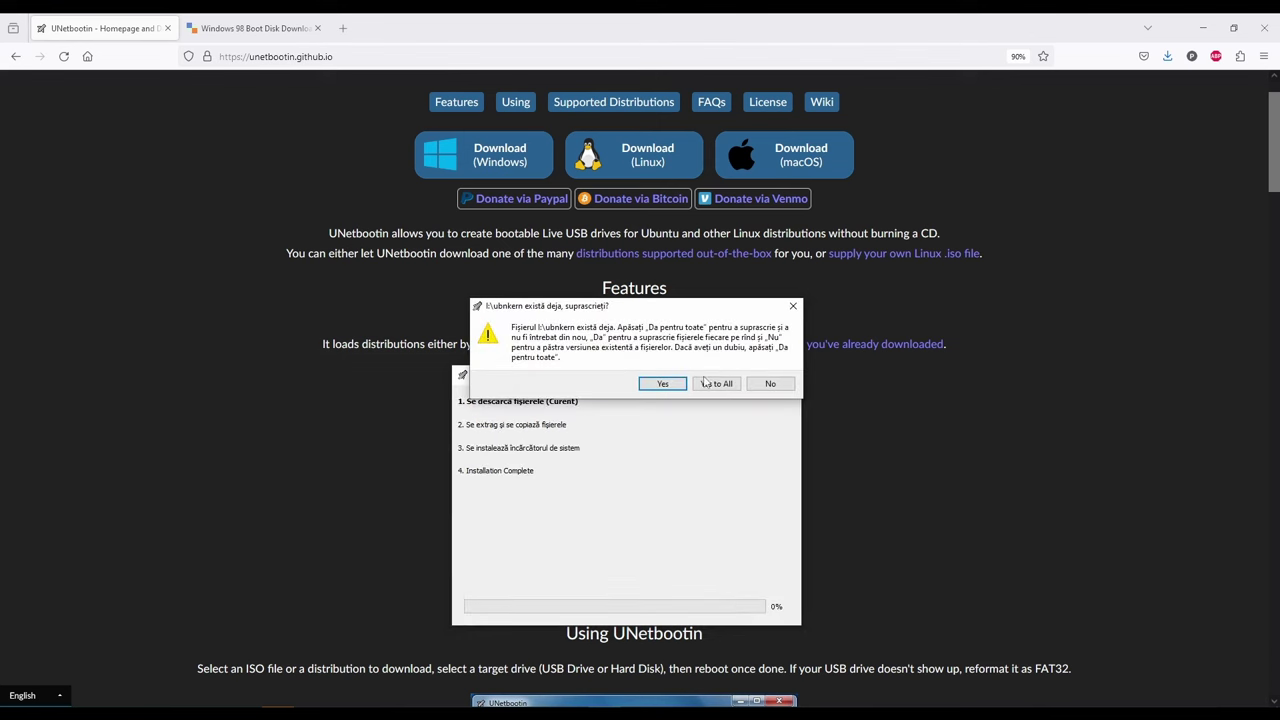
# Step: Run 'sys C:' at the A:\> prompt to copy the system files onto drive C
pyautogui.write('sys C:')
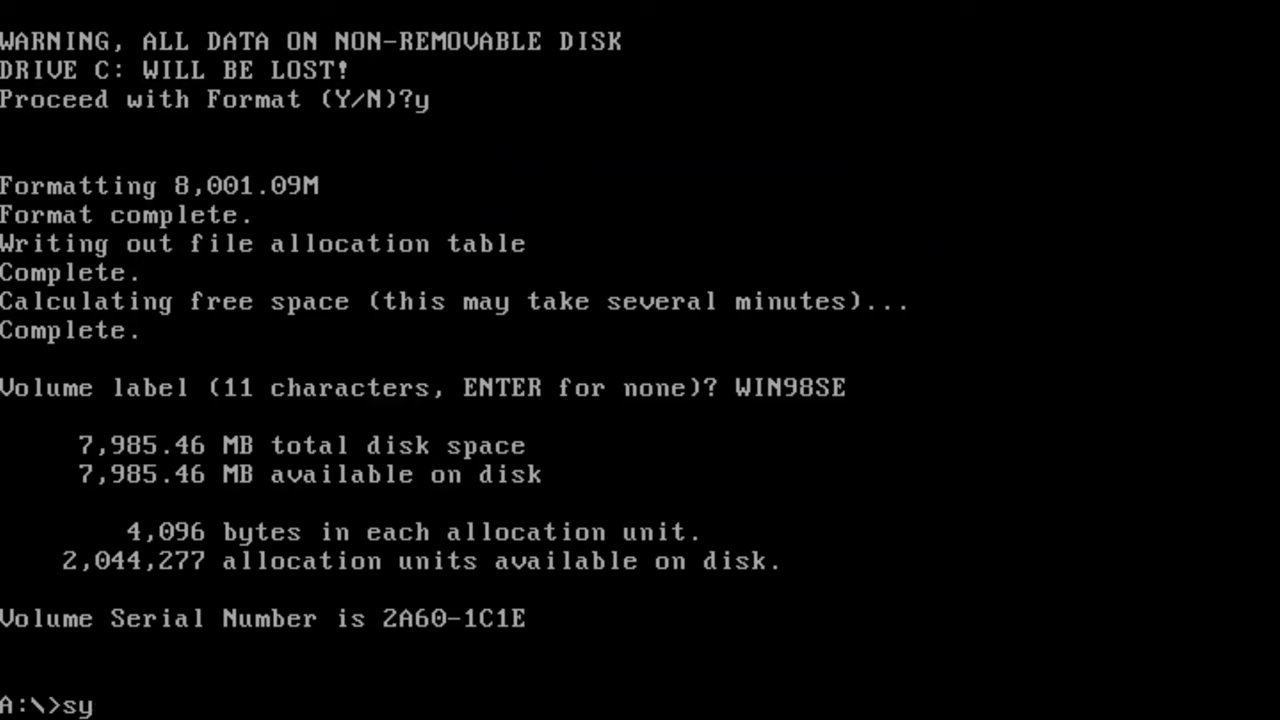
pyautogui.press('Return')
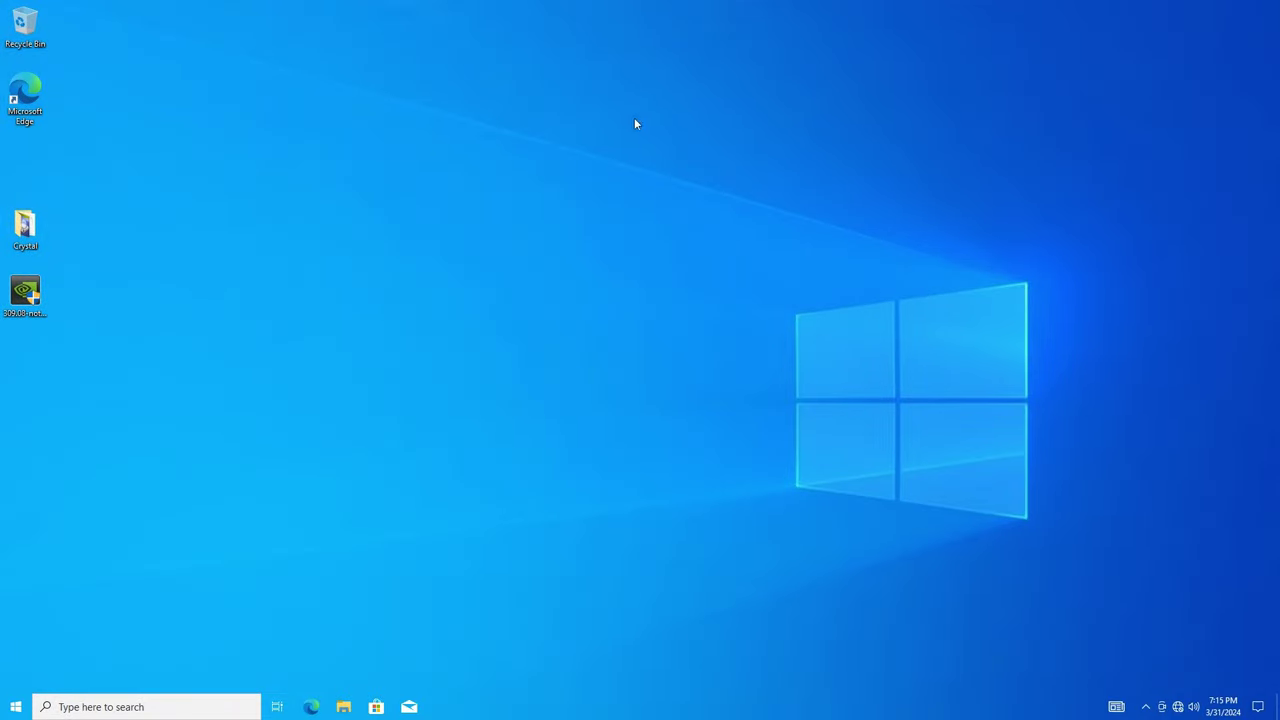
# Step: Open NVIDIA Control Panel's System Information for the GeForce 7900 GS, driver 309.08
pyautogui.rightClick(634, 124)
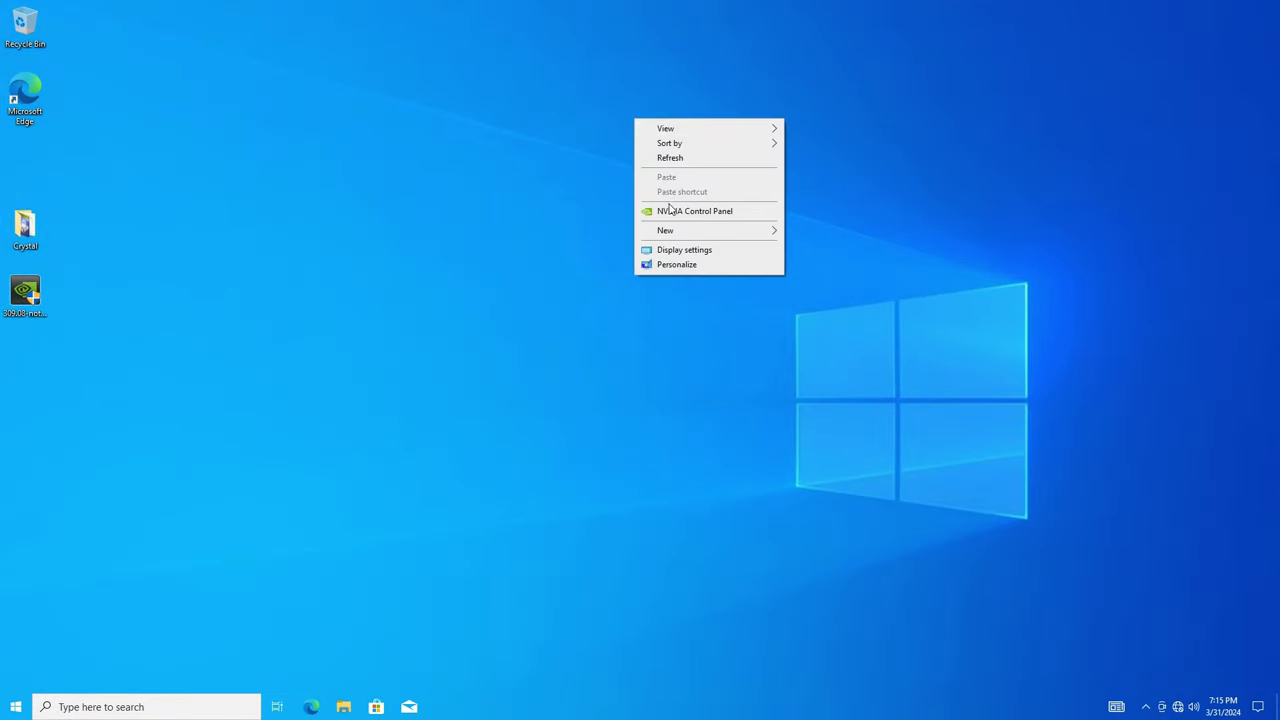
pyautogui.click(670, 209)
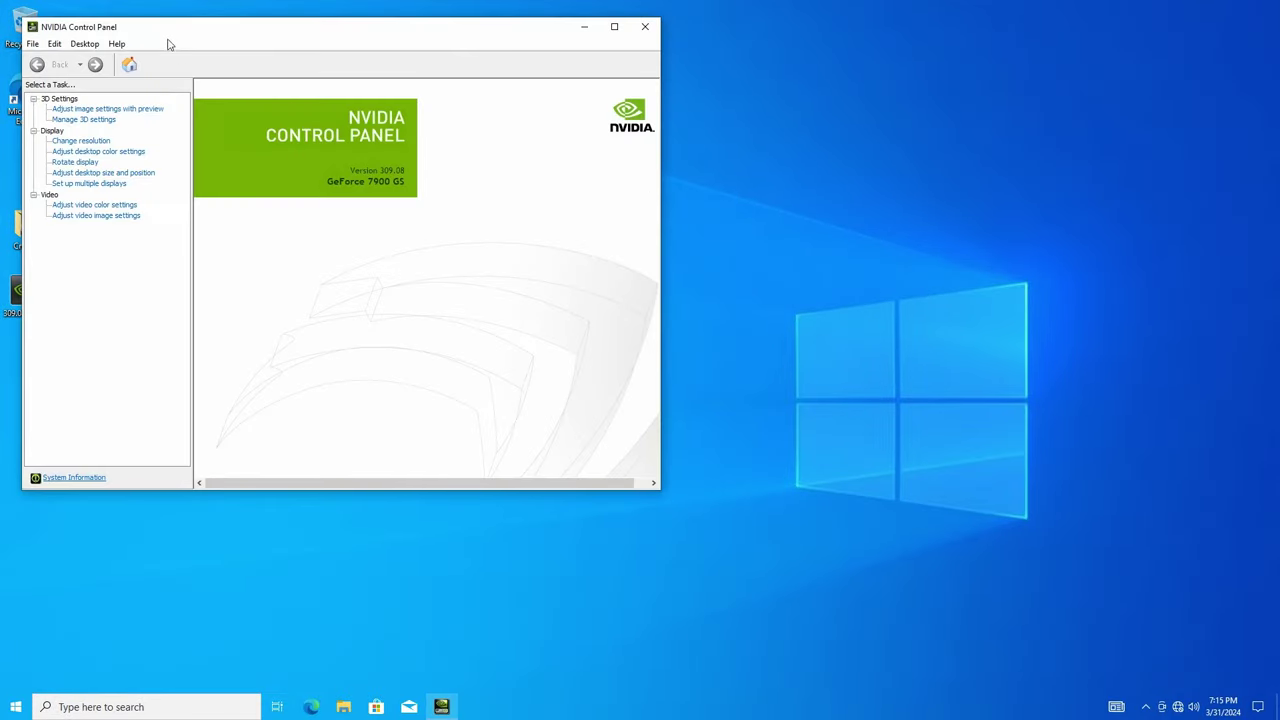
pyautogui.click(117, 44)
pyautogui.click(145, 93)
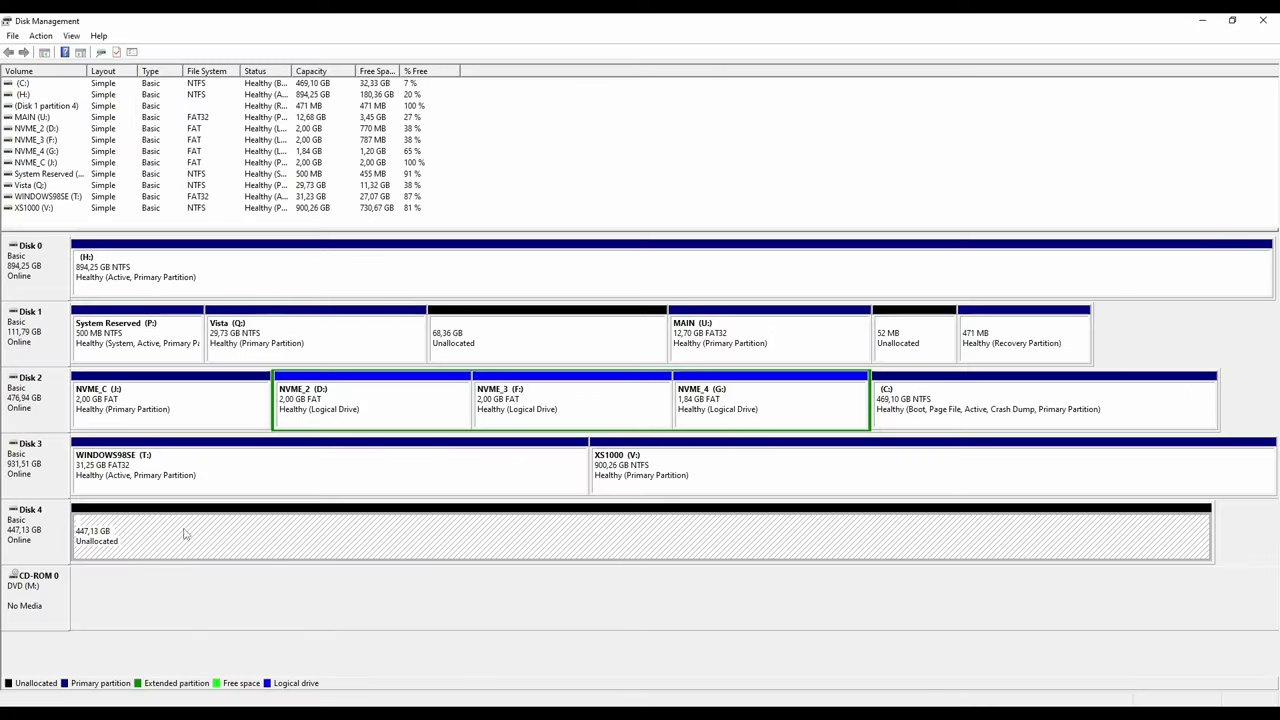
# Step: Start a new simple volume on Disk 4's unallocated space sized 32000 MB
pyautogui.rightClick(186, 531)
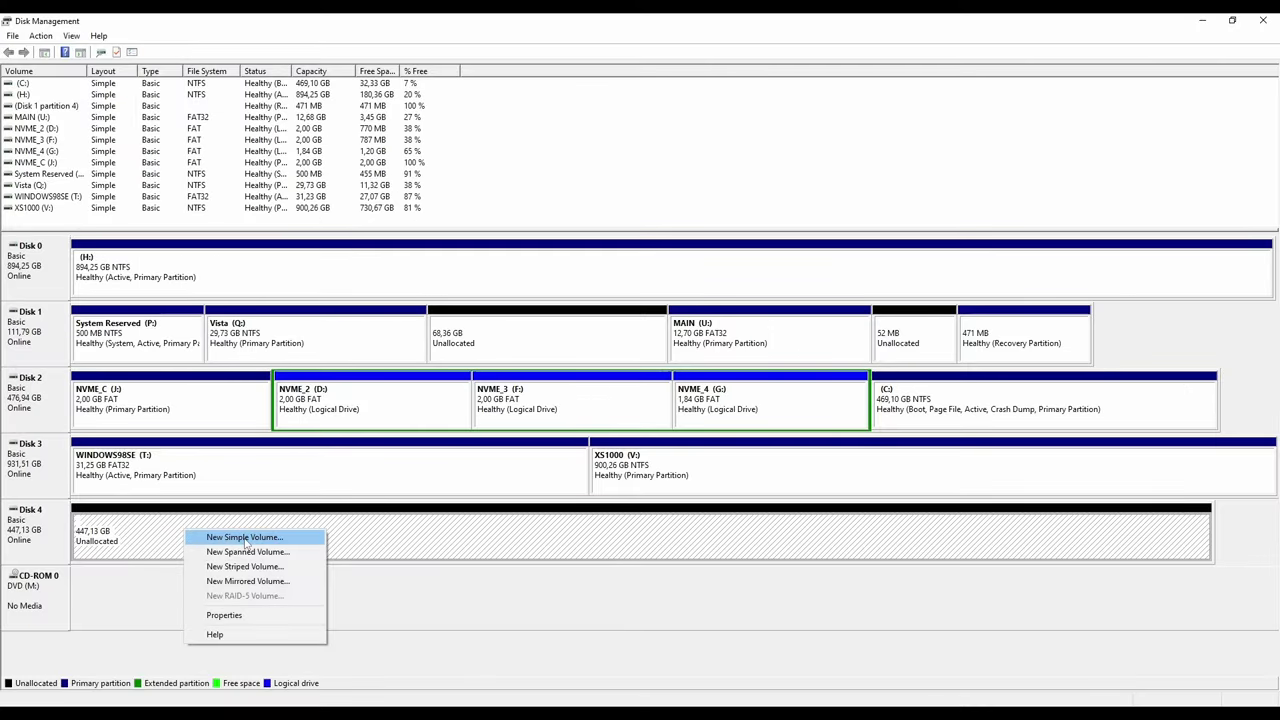
pyautogui.click(242, 541)
pyautogui.click(259, 322)
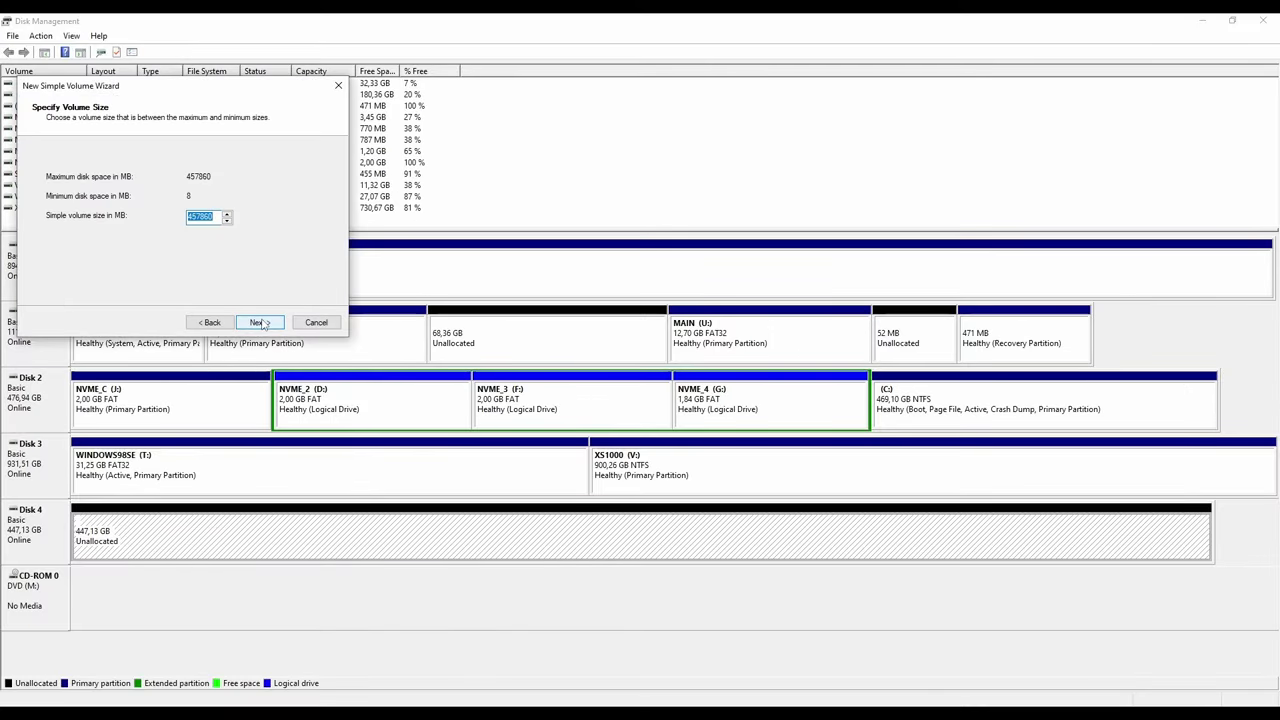
pyautogui.write('2')
pyautogui.press('BackSpace')
pyautogui.write('32000')
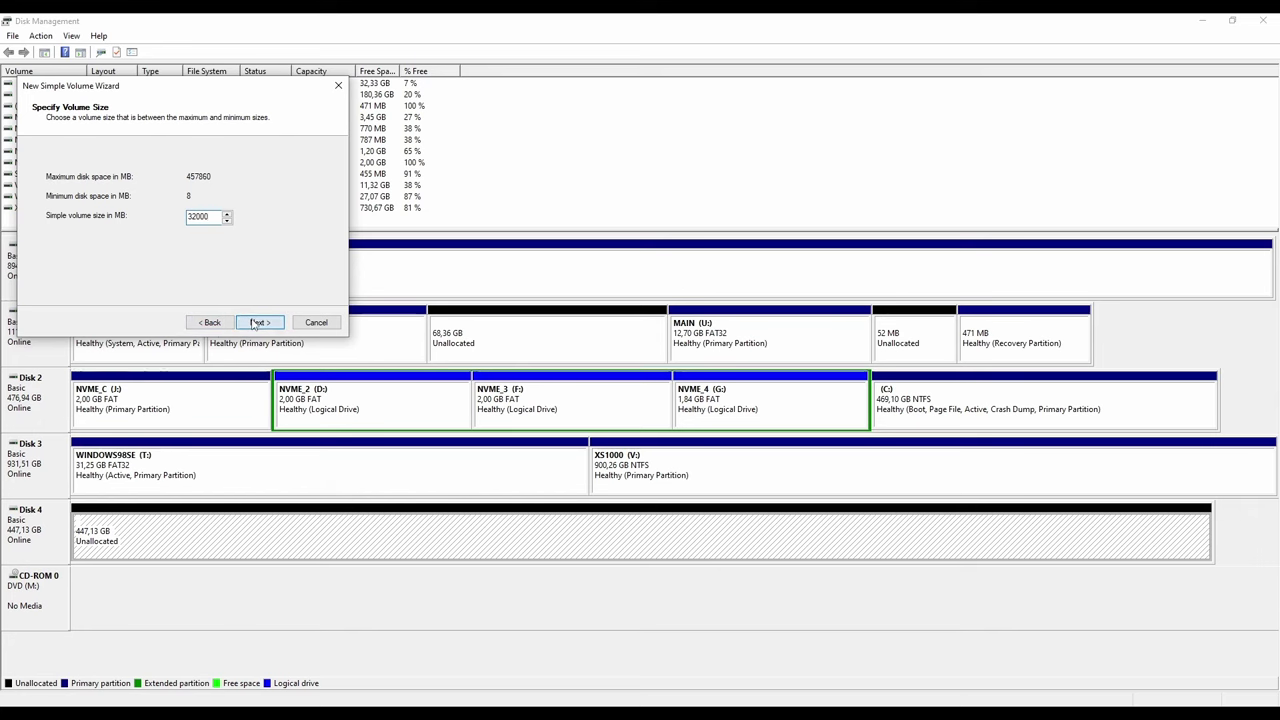
pyautogui.click(255, 323)
# Step: Assign drive E:, FAT32 and label Win98SE, finish the wizard, and check the new partition
pyautogui.click(255, 323)
pyautogui.click(210, 207)
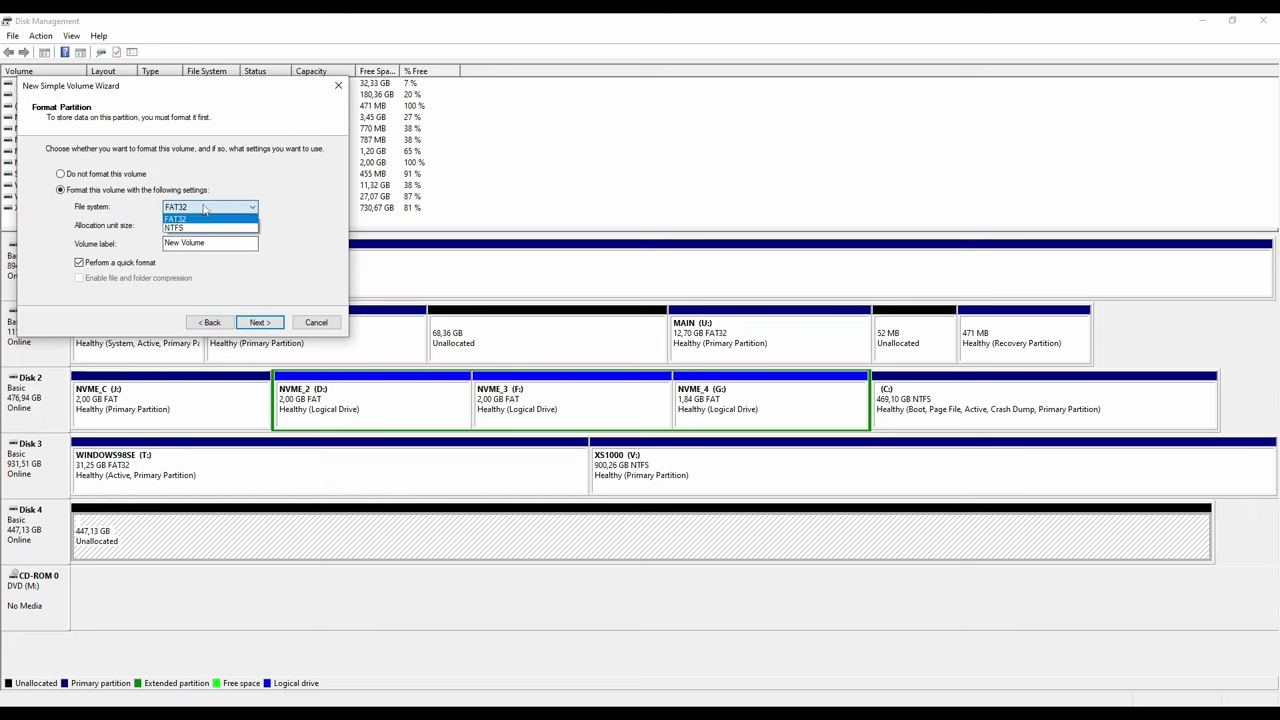
pyautogui.click(205, 229)
pyautogui.tripleClick(211, 244)
pyautogui.write('Win')
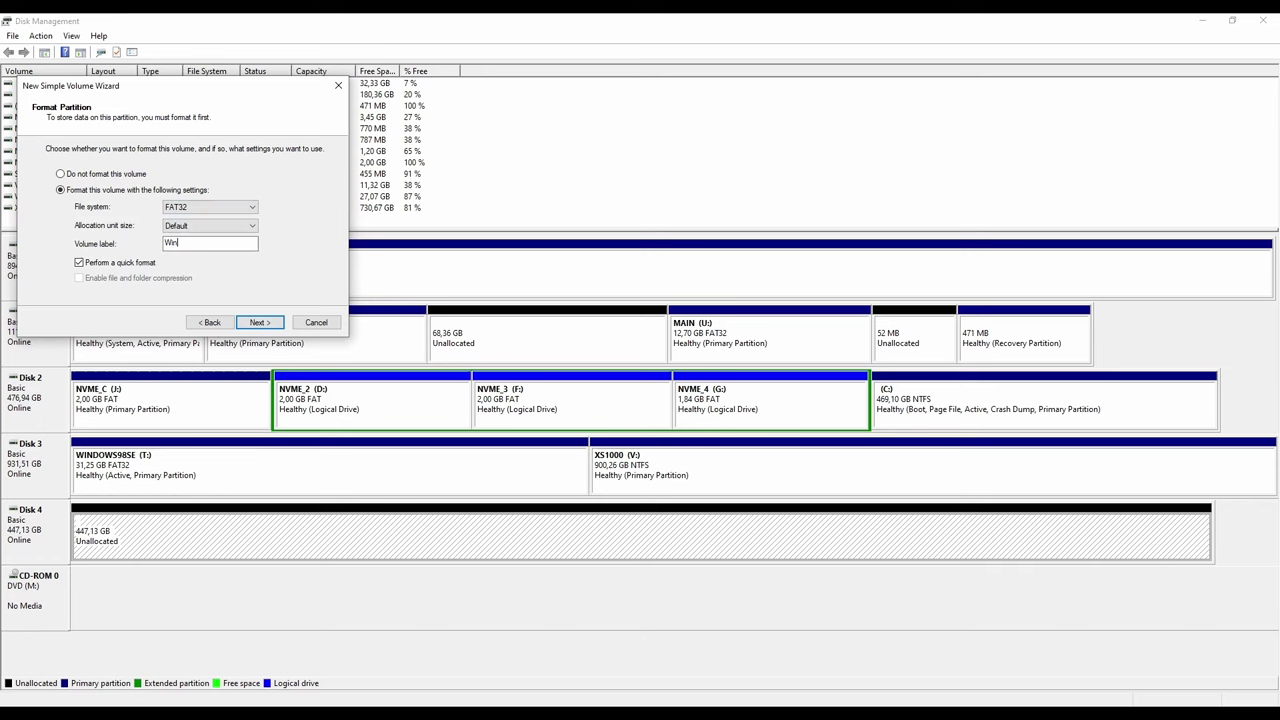
pyautogui.write('98SE')
pyautogui.click(259, 322)
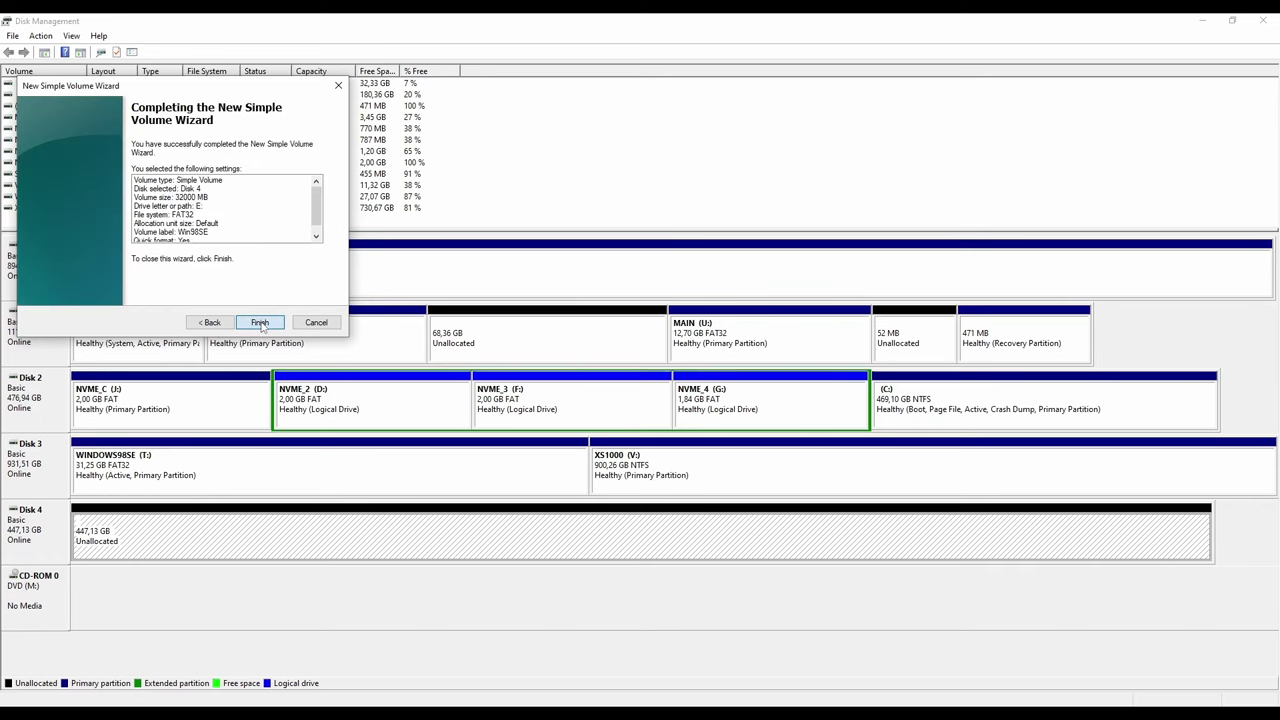
pyautogui.click(259, 322)
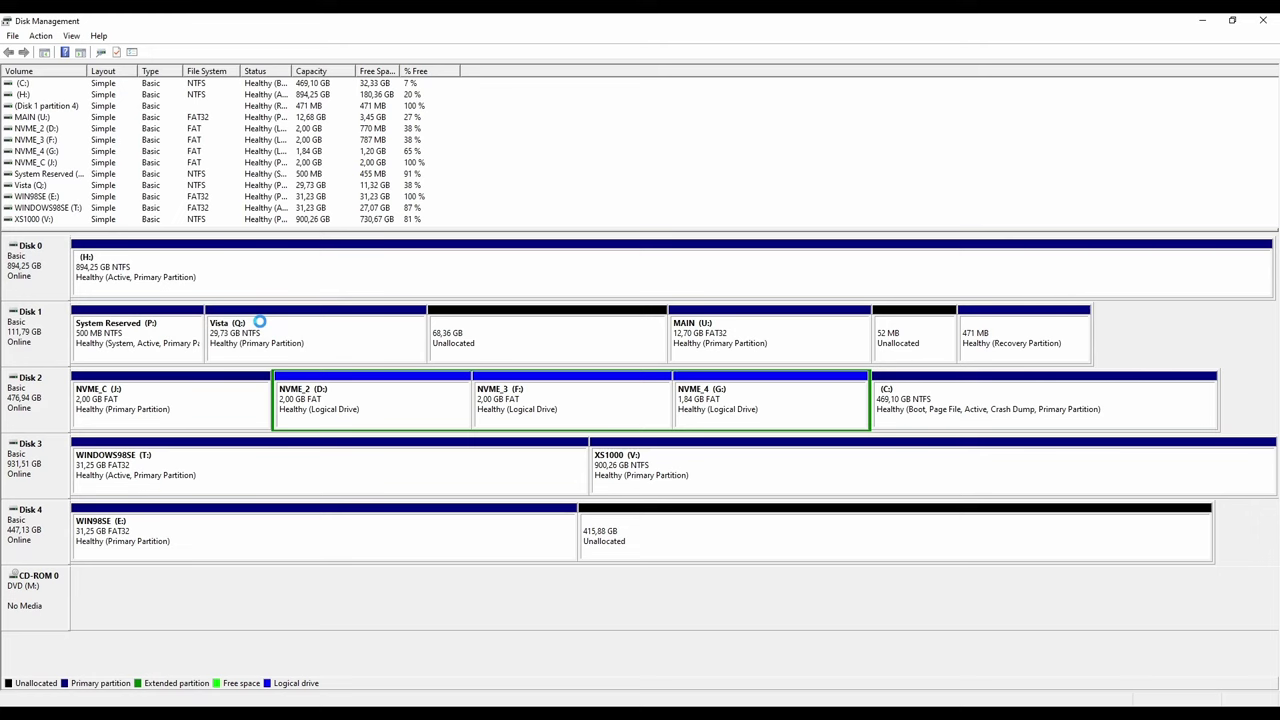
pyautogui.rightClick(202, 517)
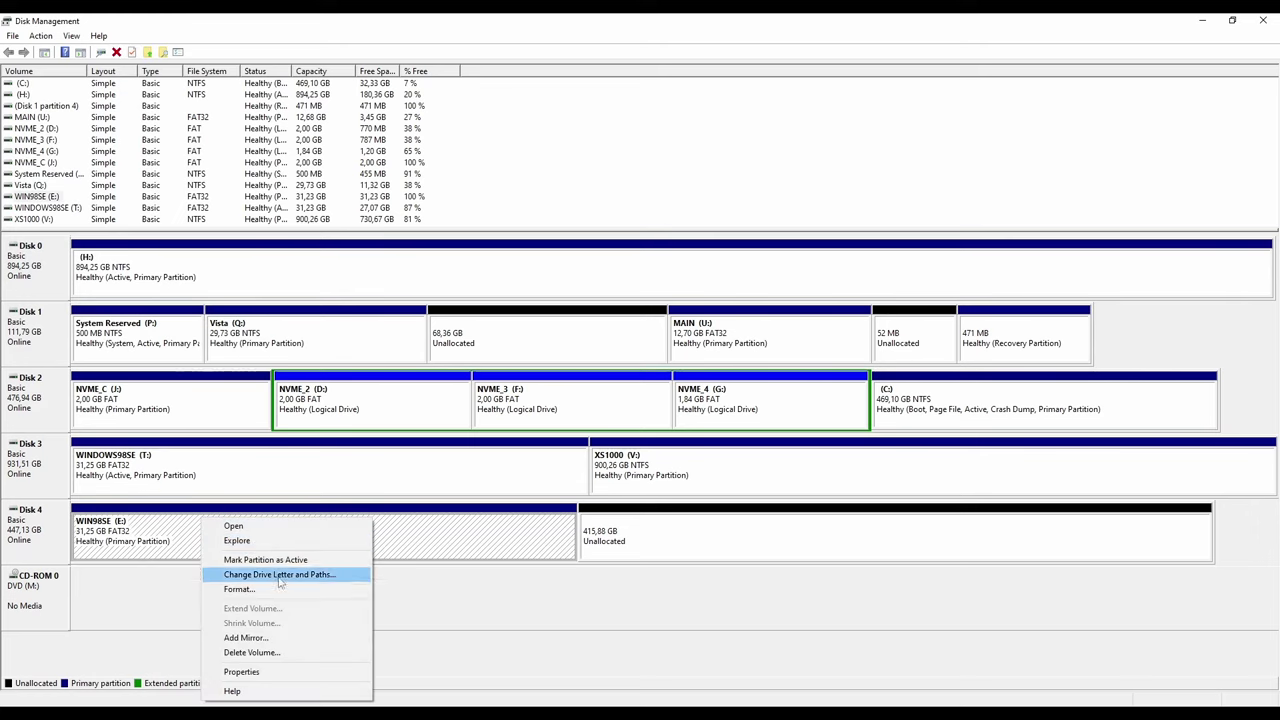
pyautogui.click(172, 560)
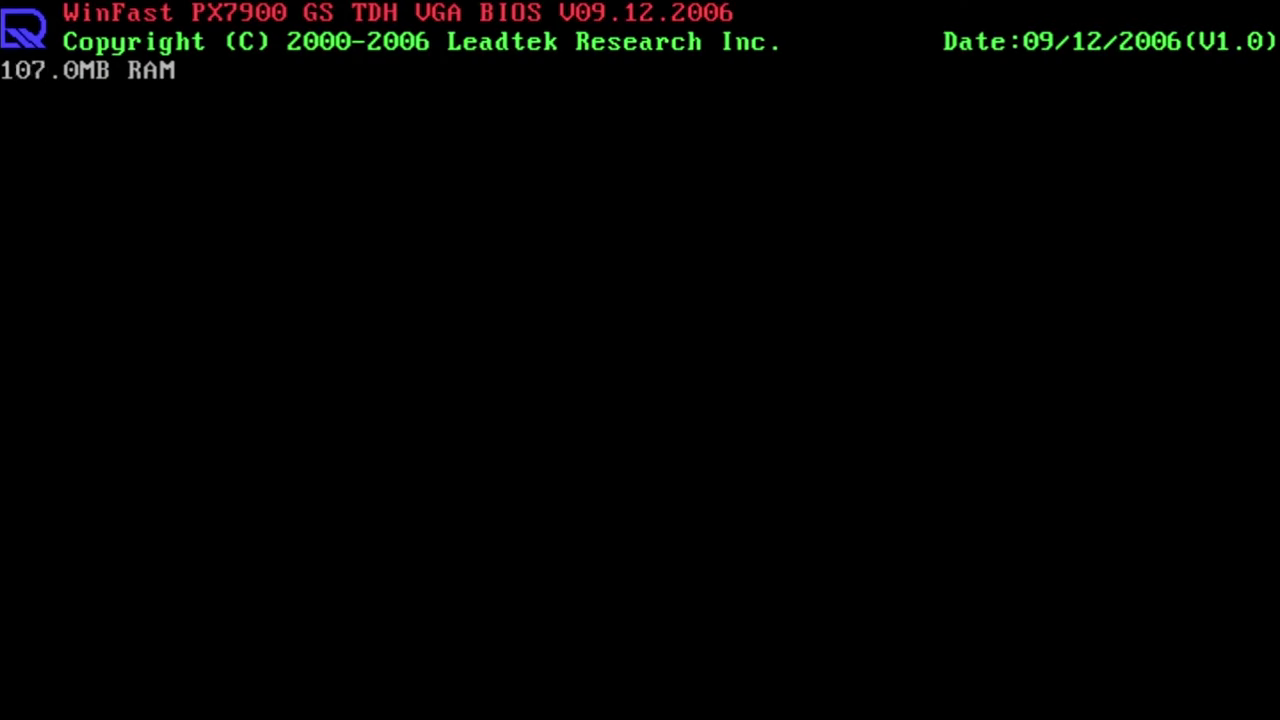
# Step: Boot from the LG USB DRIVE using the F8 boot menu
pyautogui.press('F8')
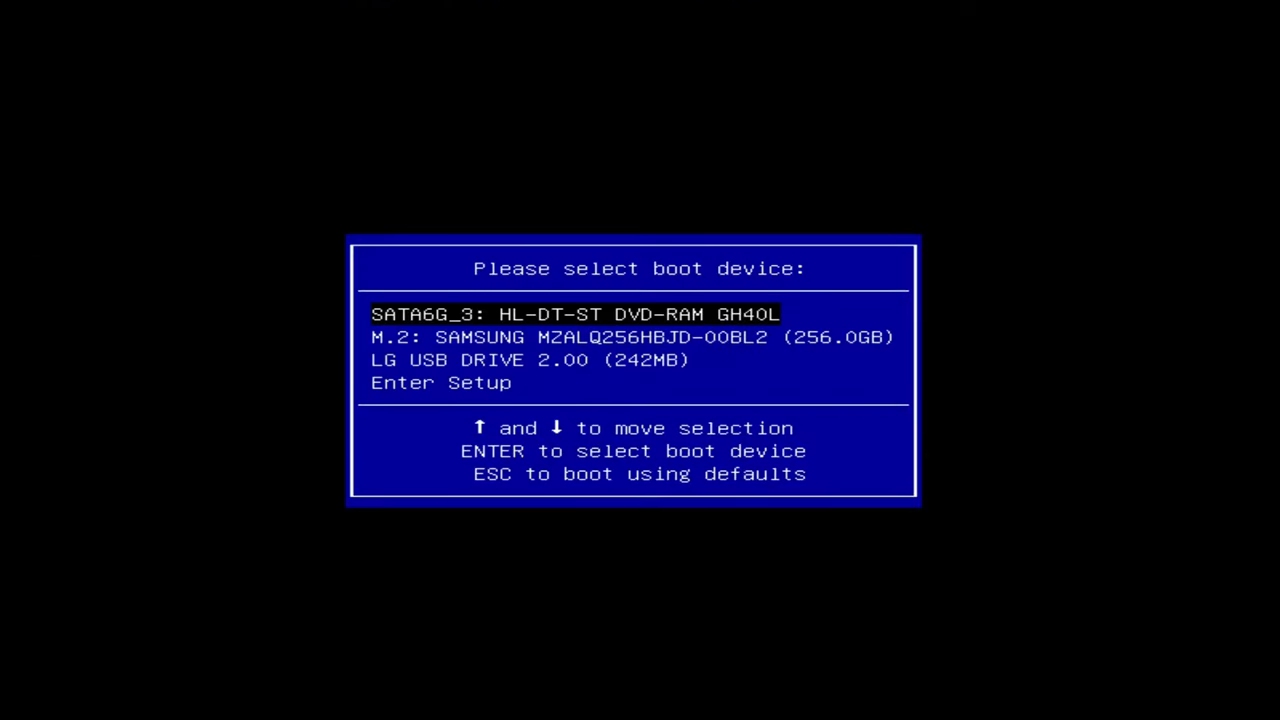
pyautogui.press('Down')
pyautogui.press('Down')
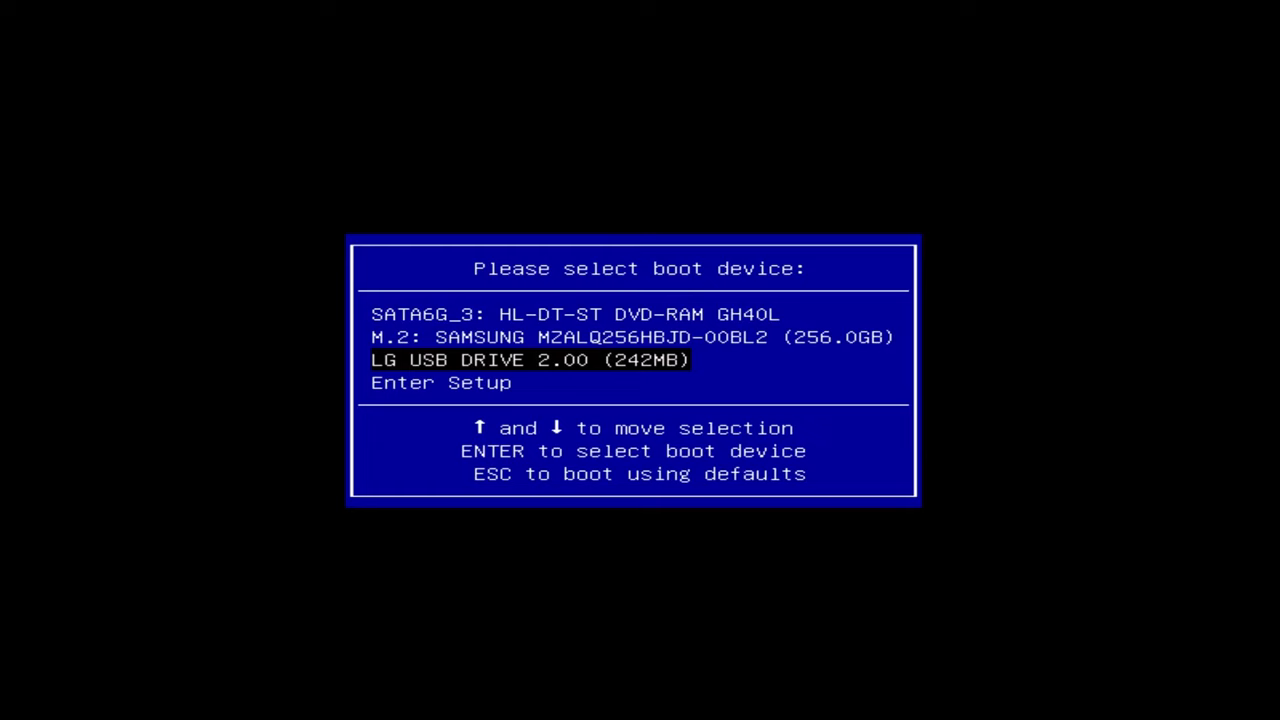
pyautogui.press('Return')
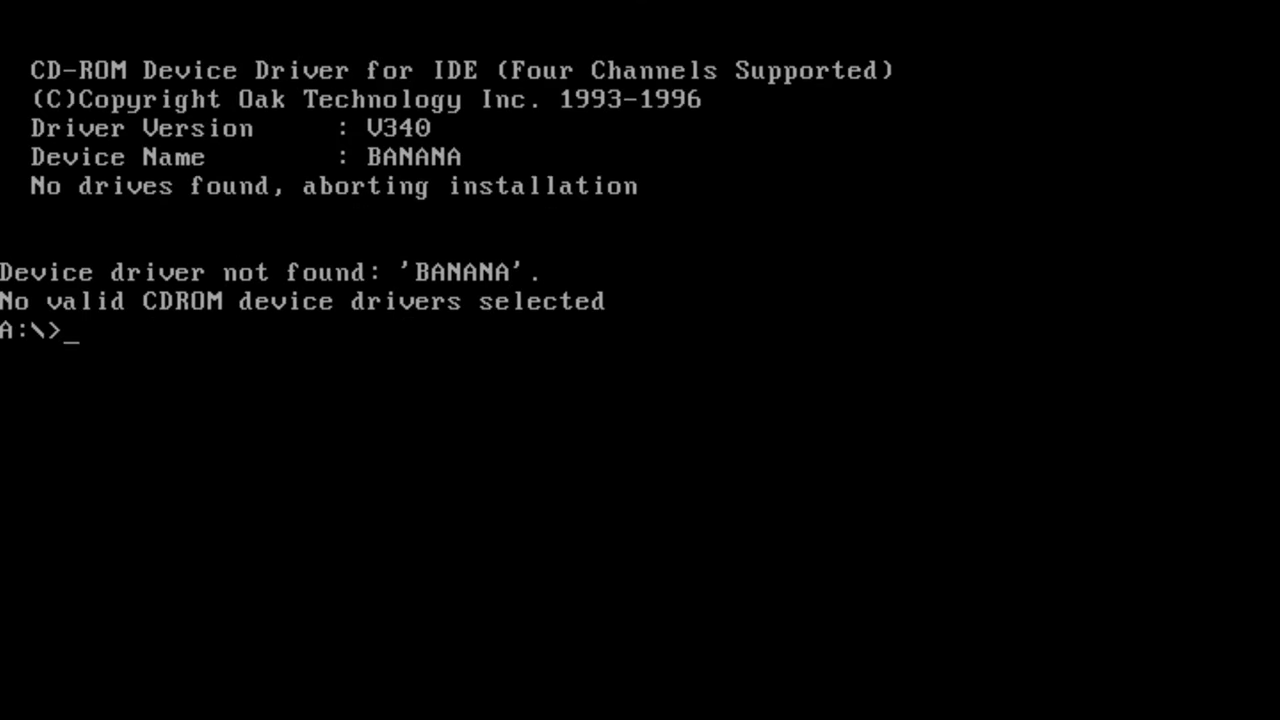
# Step: Run fdisk with large disk support and display disk 1's partition information
pyautogui.write('fdisk')
pyautogui.press('Return')
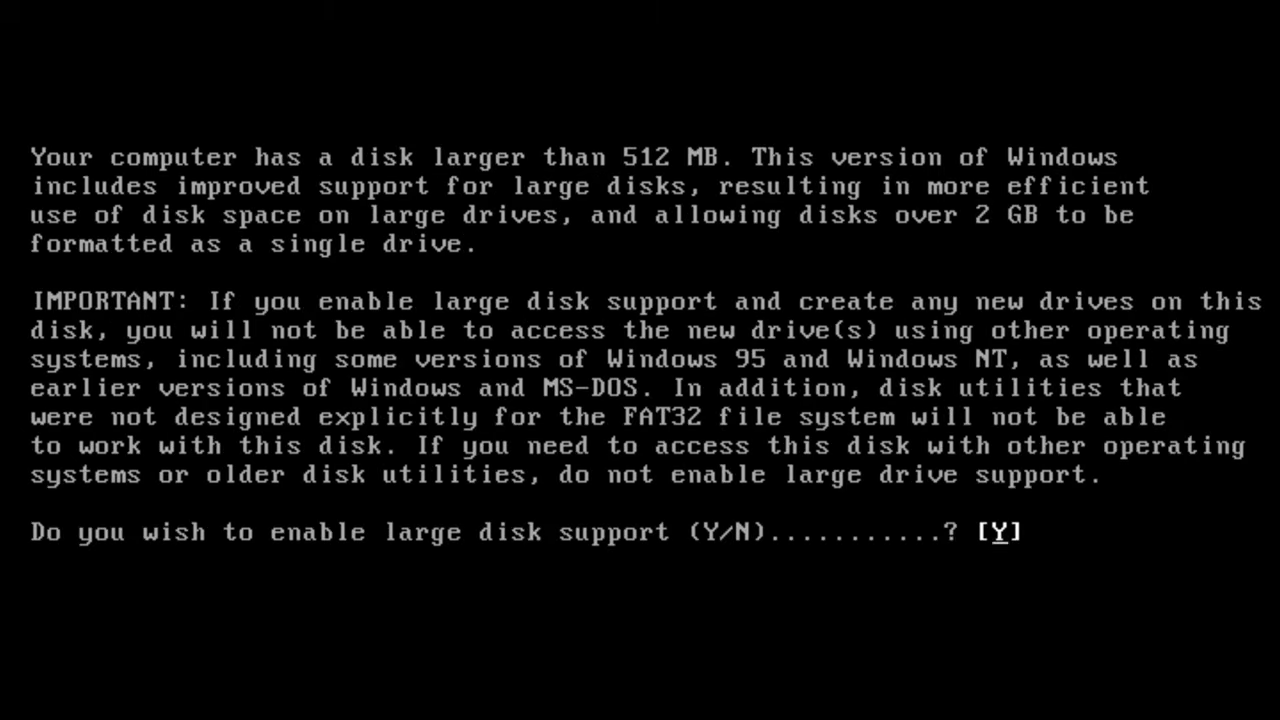
pyautogui.press('Return')
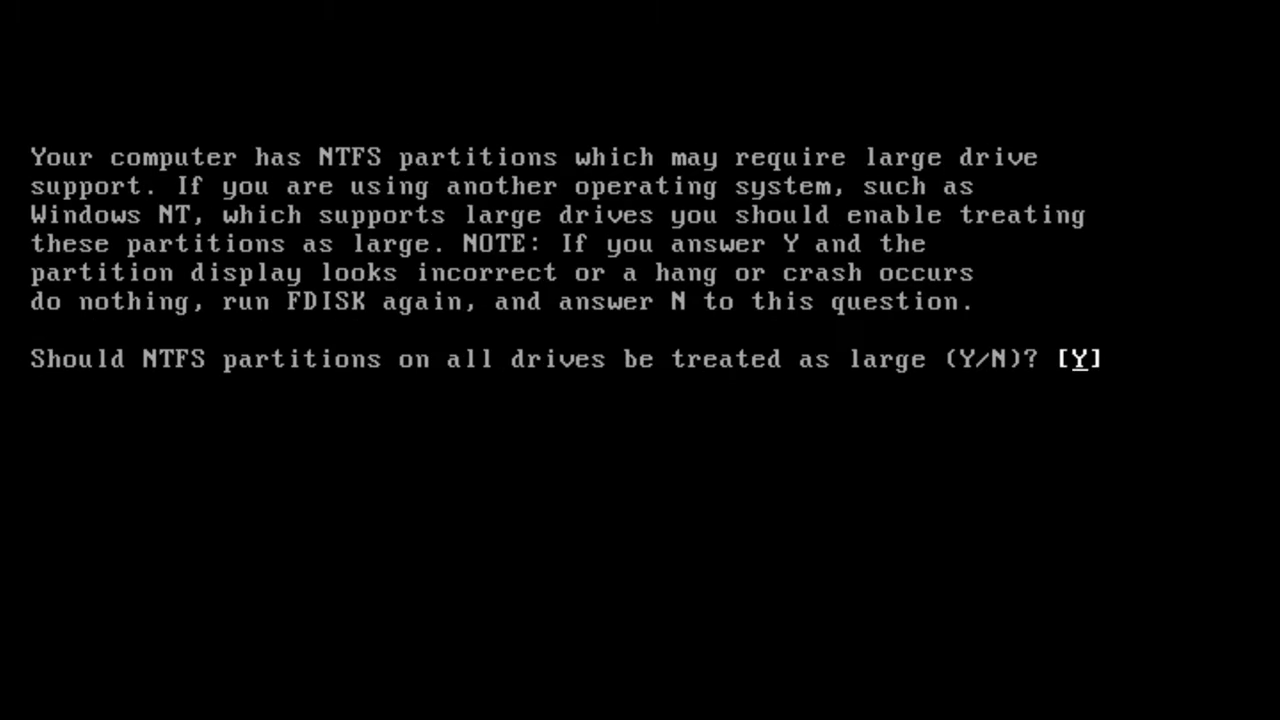
pyautogui.press('Return')
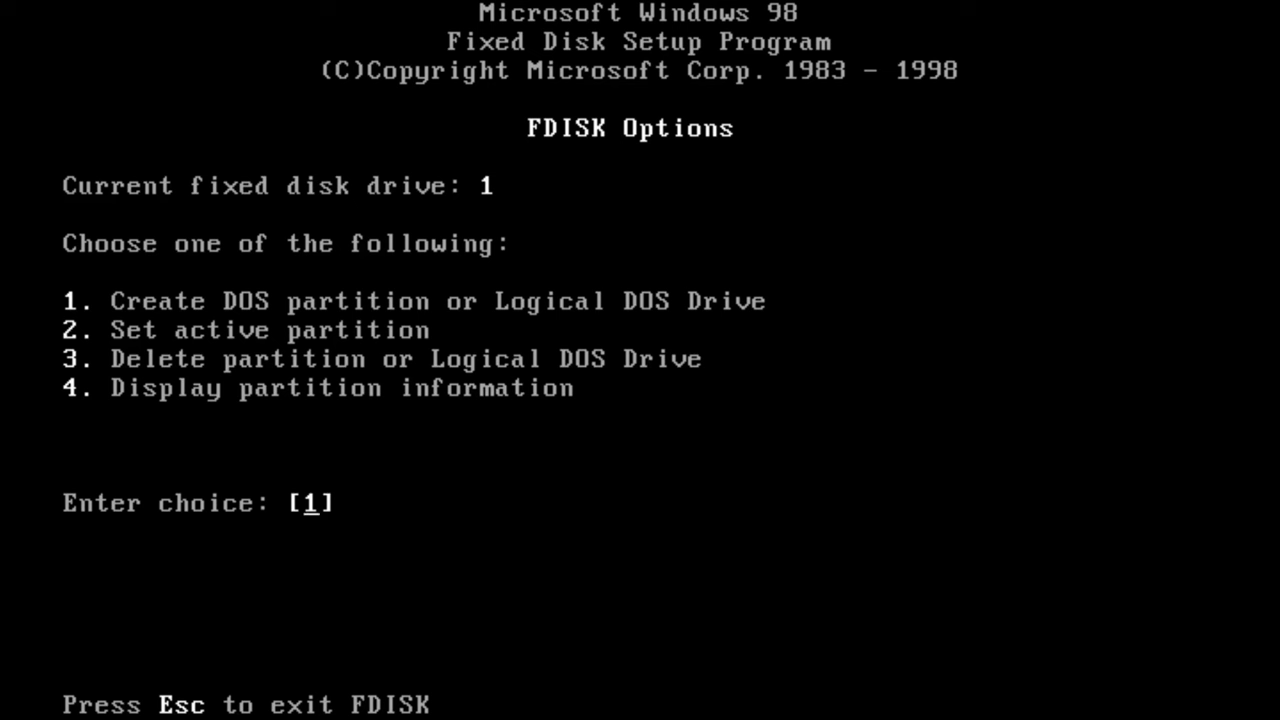
pyautogui.write('4')
pyautogui.press('Return')
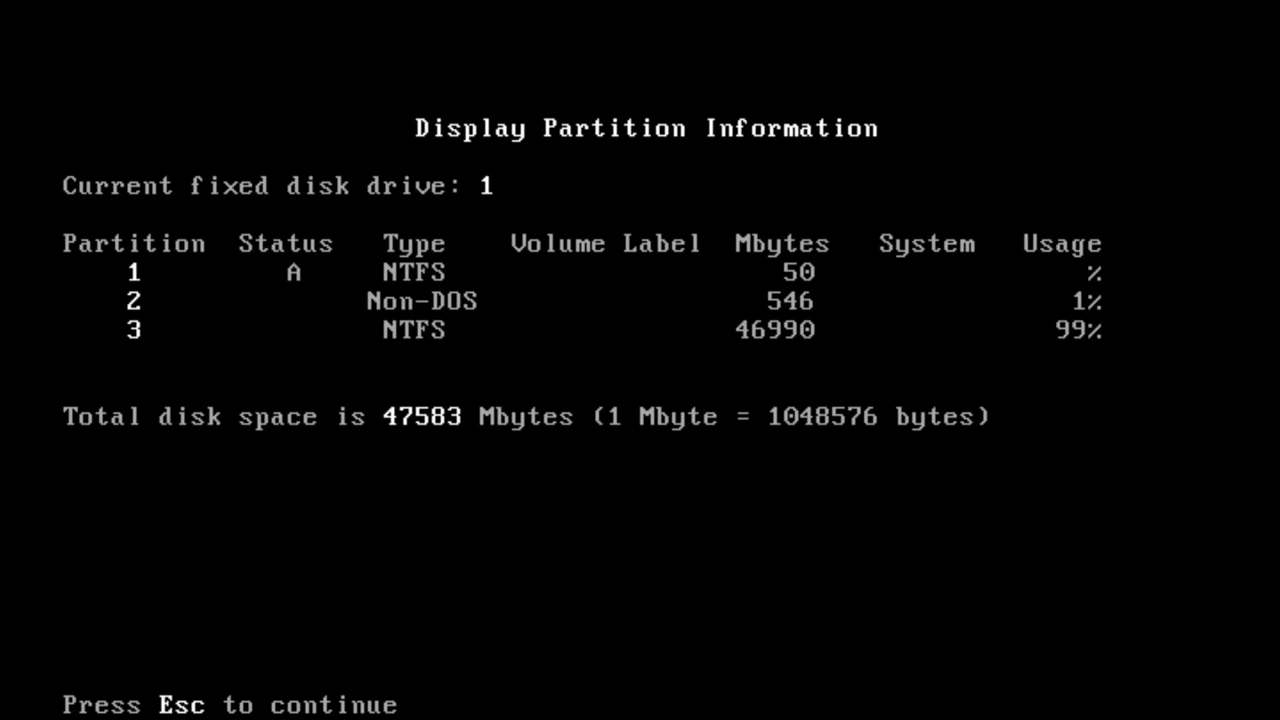
# Step: Delete the first Non-DOS partition on disk 1 (options 3, 4, Y)
pyautogui.press('Escape')
pyautogui.write('3')
pyautogui.press('Return')
pyautogui.write('4')
pyautogui.press('Return')
pyautogui.press('Return')
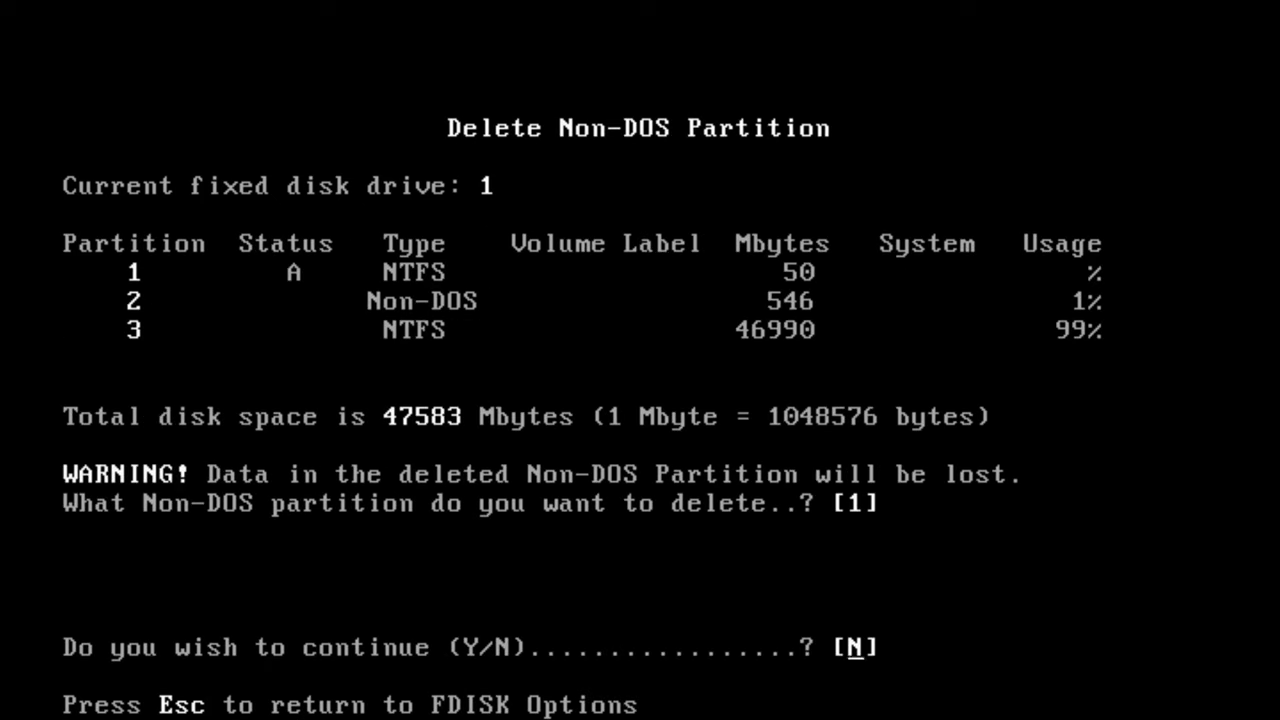
pyautogui.write('y')
# Step: Delete the remaining Non-DOS partitions, ending with the 546 MB one
pyautogui.press('Return')
pyautogui.press('Escape')
pyautogui.write('3')
pyautogui.press('Return')
pyautogui.write('4')
pyautogui.press('Return')
pyautogui.press('Return')
pyautogui.write('y')
pyautogui.press('Return')
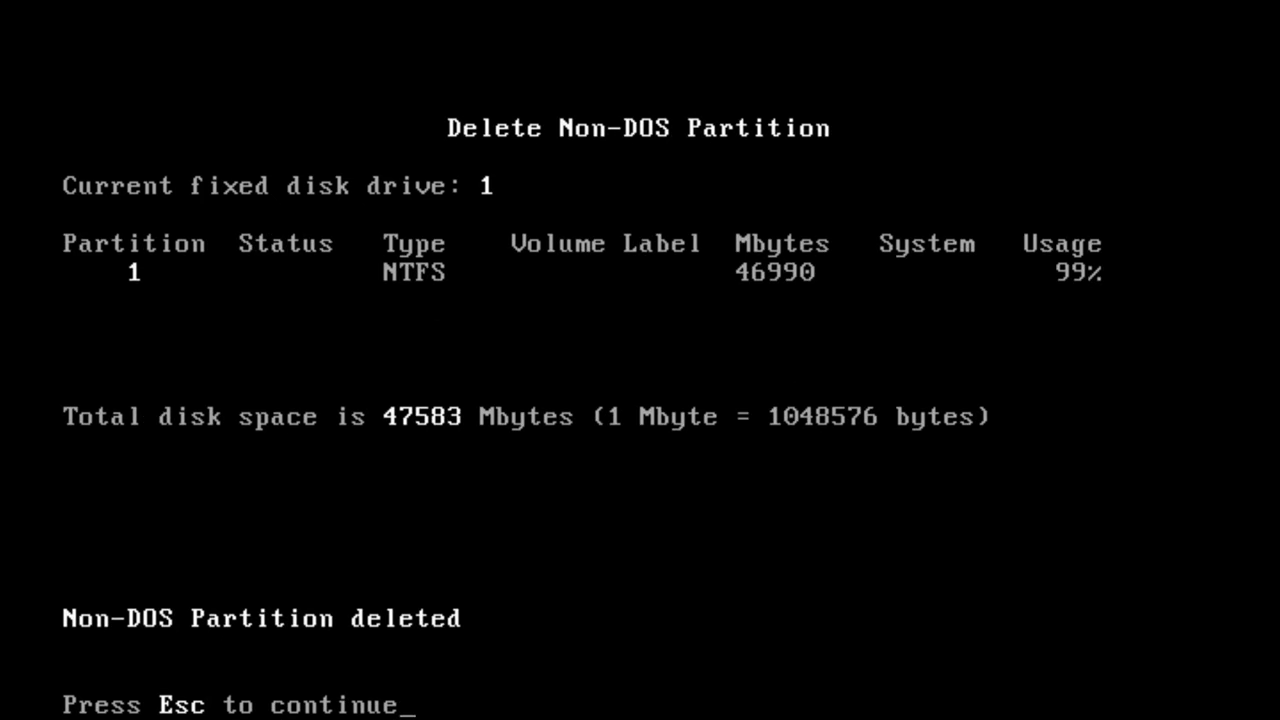
pyautogui.press('Escape')
pyautogui.press('3')
pyautogui.press('Return')
pyautogui.write('4')
pyautogui.press('Return')
pyautogui.press('Return')
pyautogui.write('y')
pyautogui.press('Return')
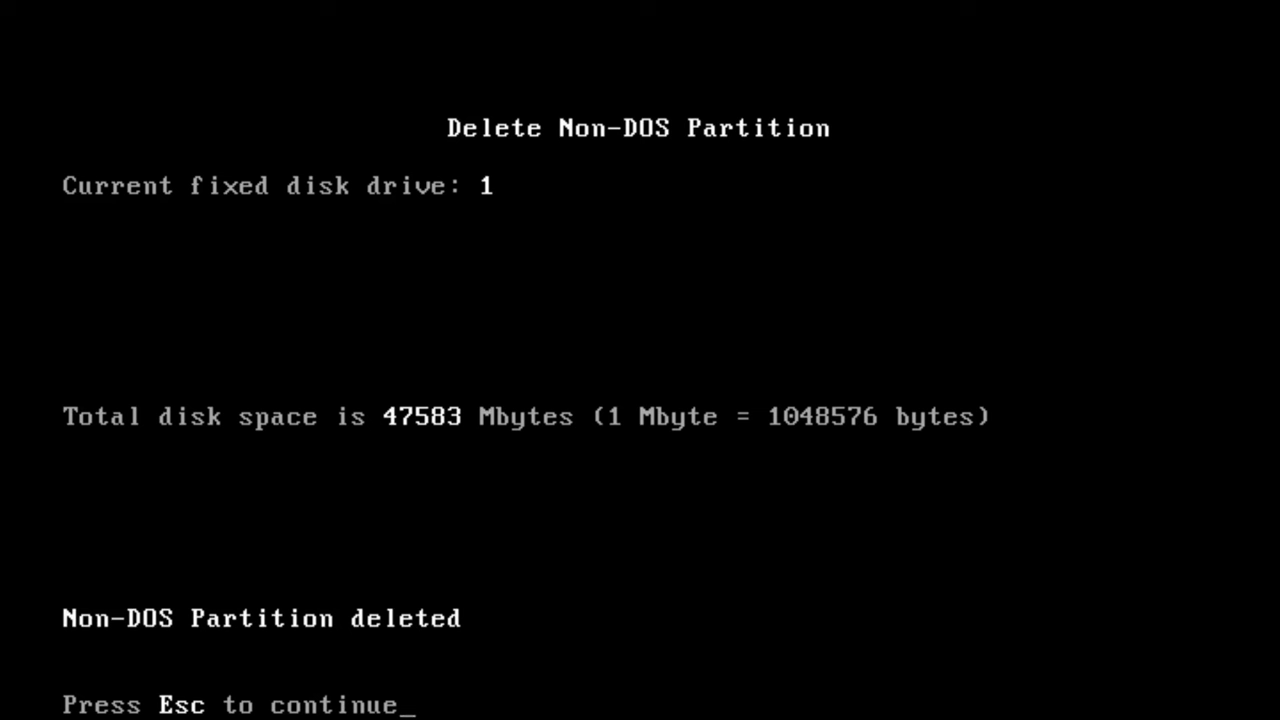
# Step: Create an 8000 MB primary DOS partition on disk 1 instead of using the whole disk
pyautogui.press('Escape')
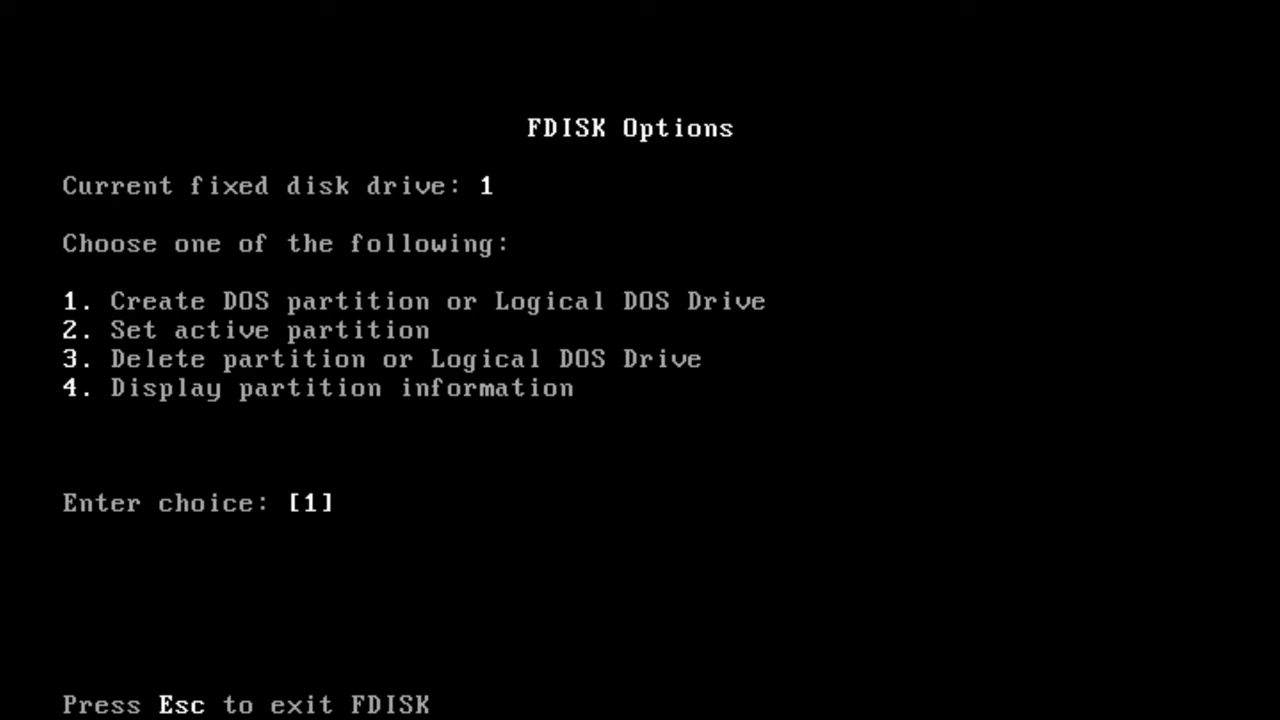
pyautogui.press('Return')
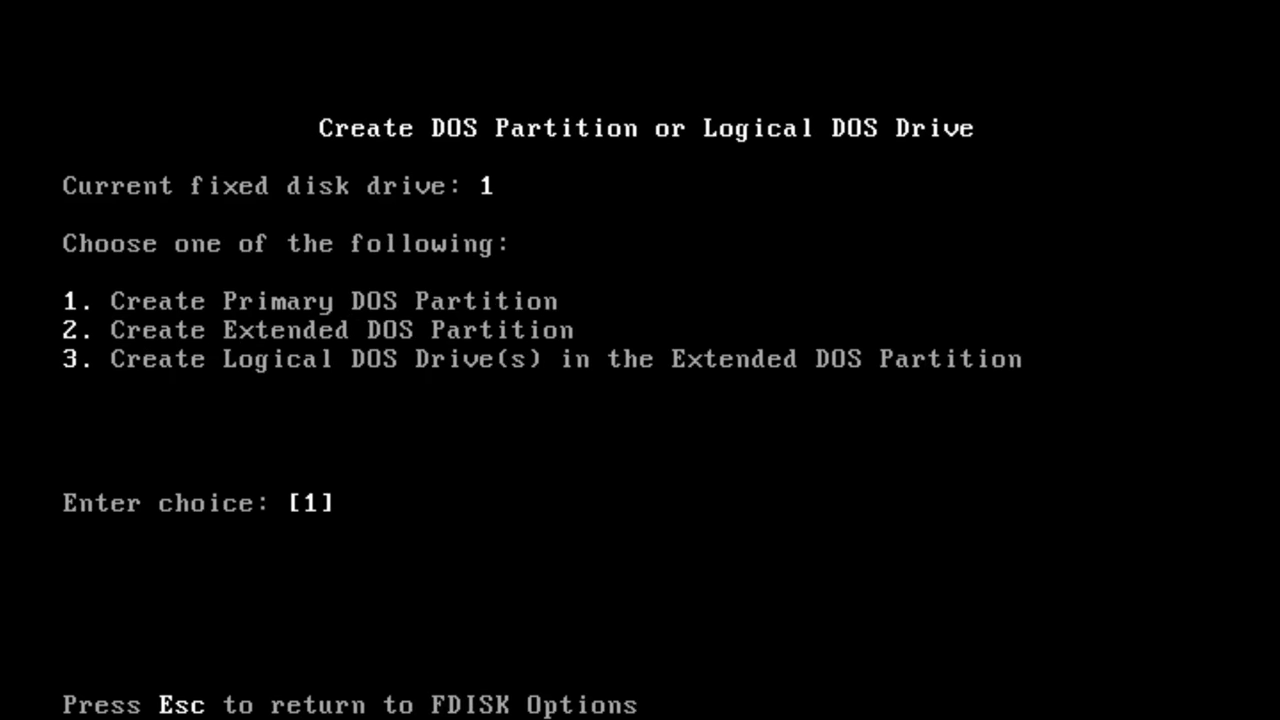
pyautogui.press('Return')
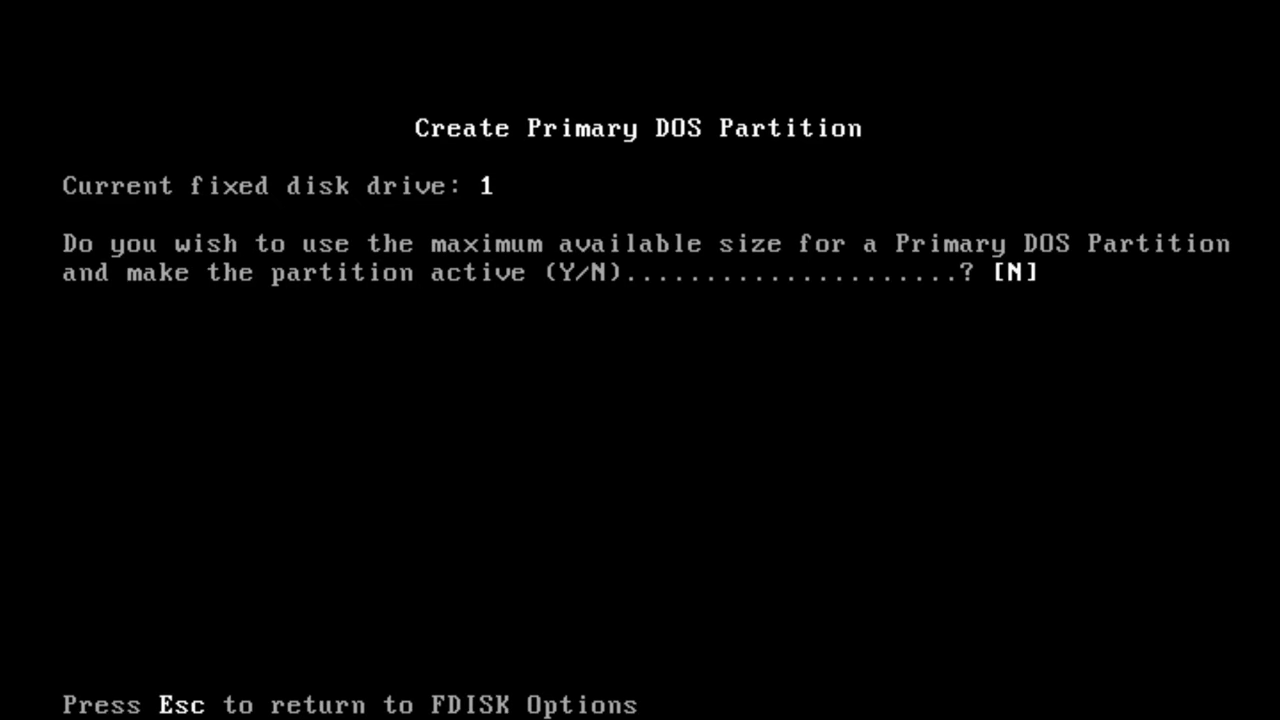
pyautogui.press('Return')
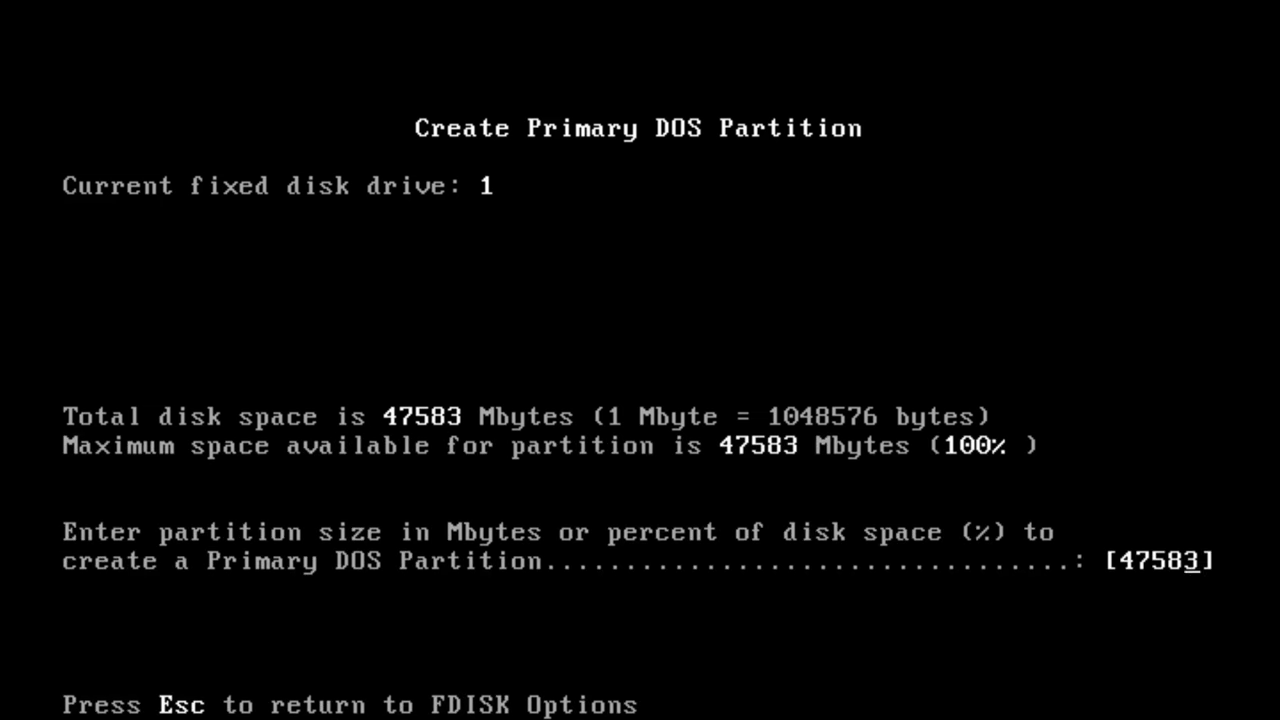
pyautogui.press('BackSpace')
pyautogui.press('BackSpace')
pyautogui.press('BackSpace')
pyautogui.press('BackSpace')
pyautogui.press('BackSpace')
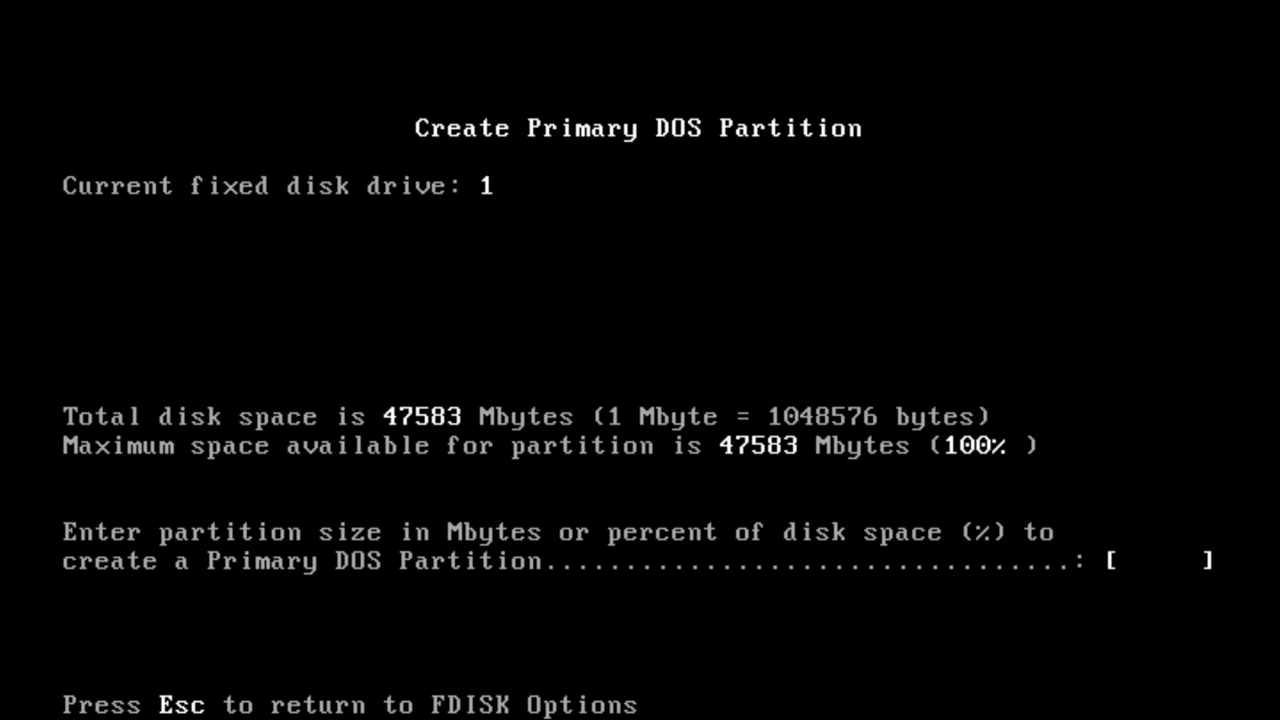
pyautogui.write('8000')
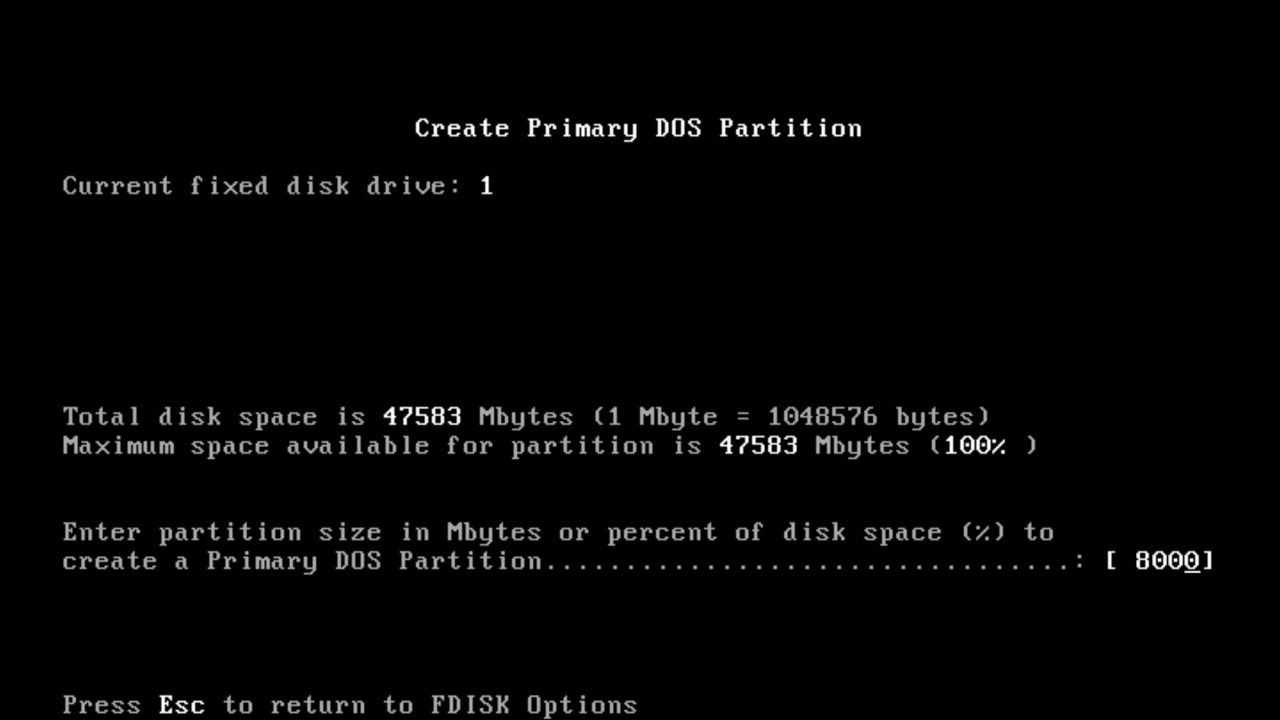
pyautogui.press('Return')
# Step: Make partition 1 active and exit FDISK
pyautogui.press('Escape')
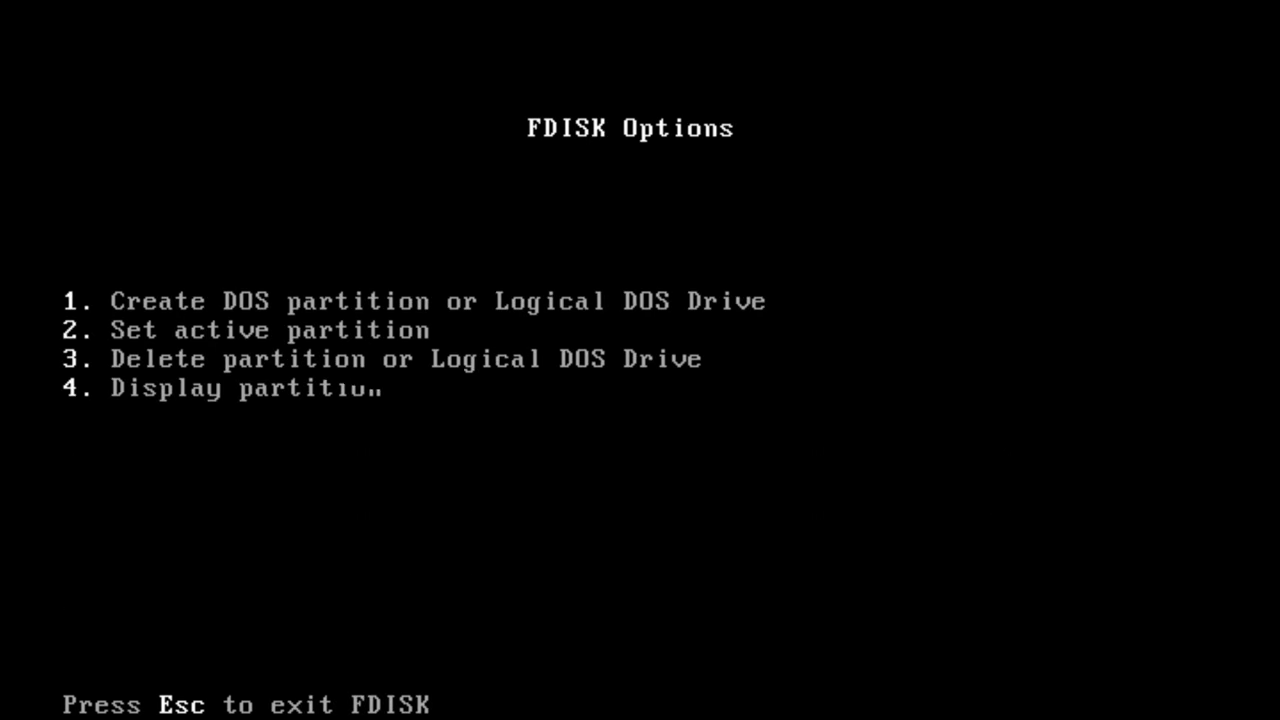
pyautogui.write('2')
pyautogui.press('Return')
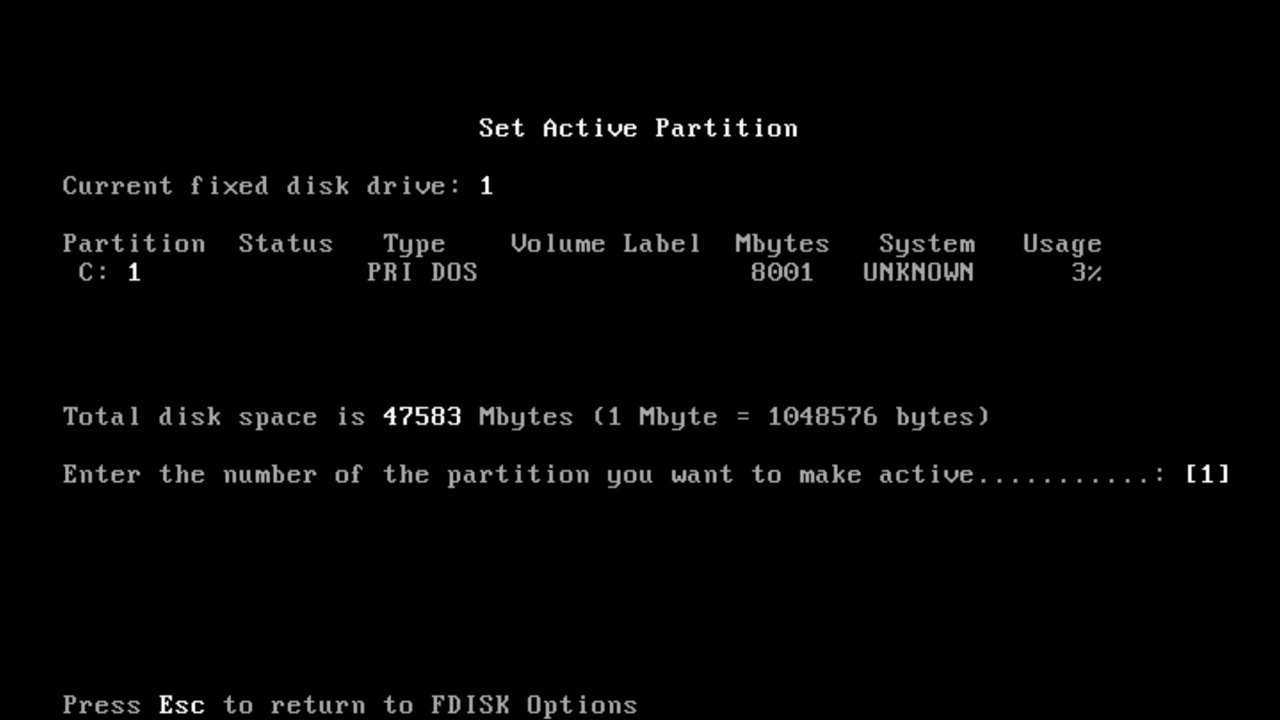
pyautogui.press('Return')
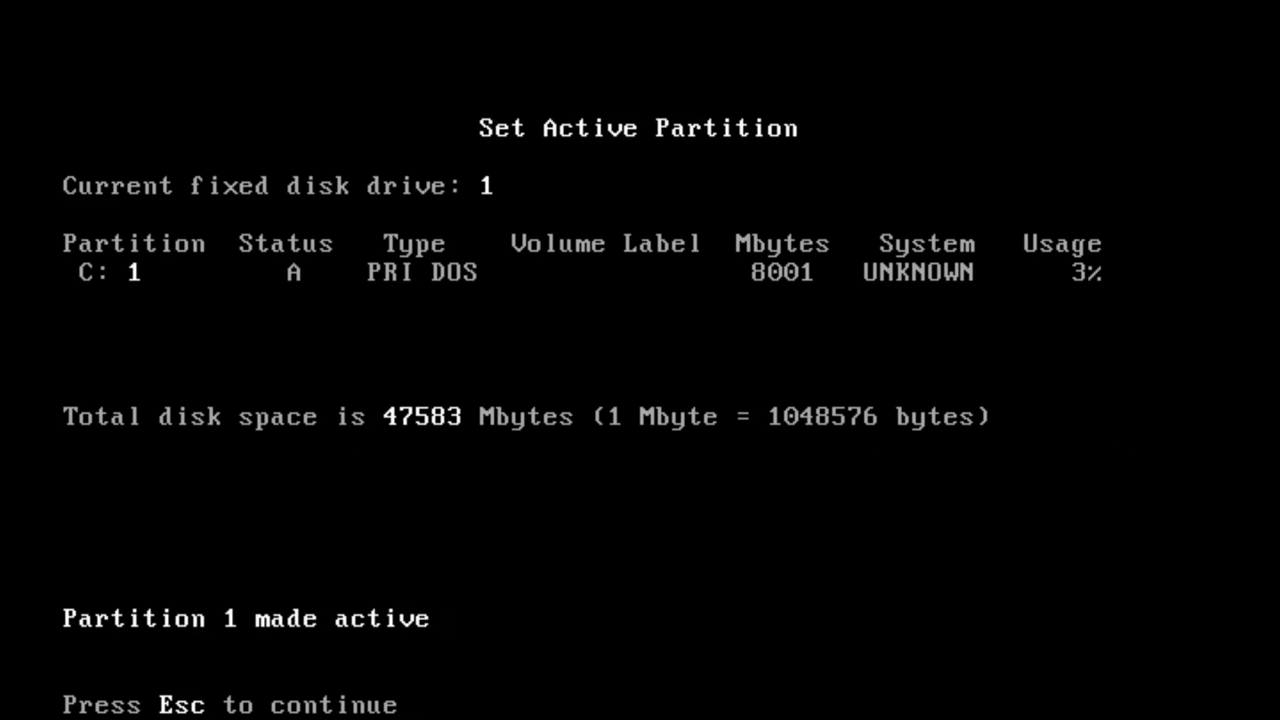
pyautogui.press('Escape')
pyautogui.press('Escape')
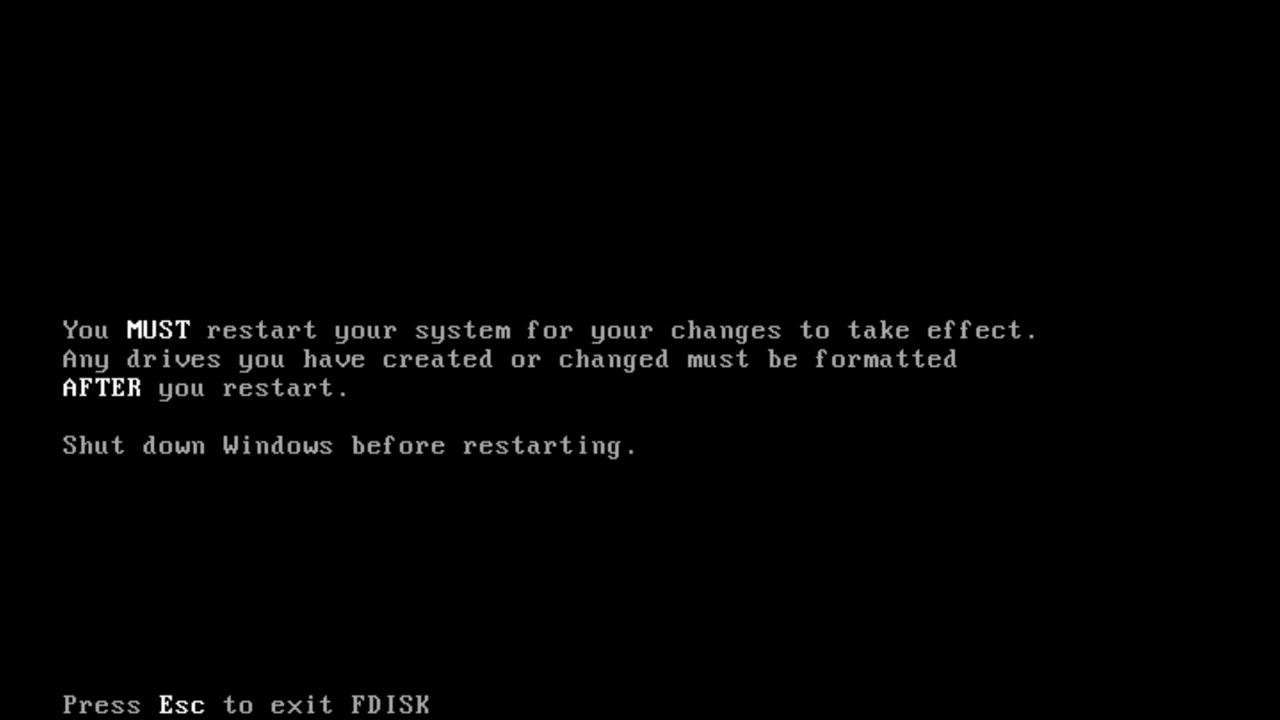
pyautogui.press('Escape')
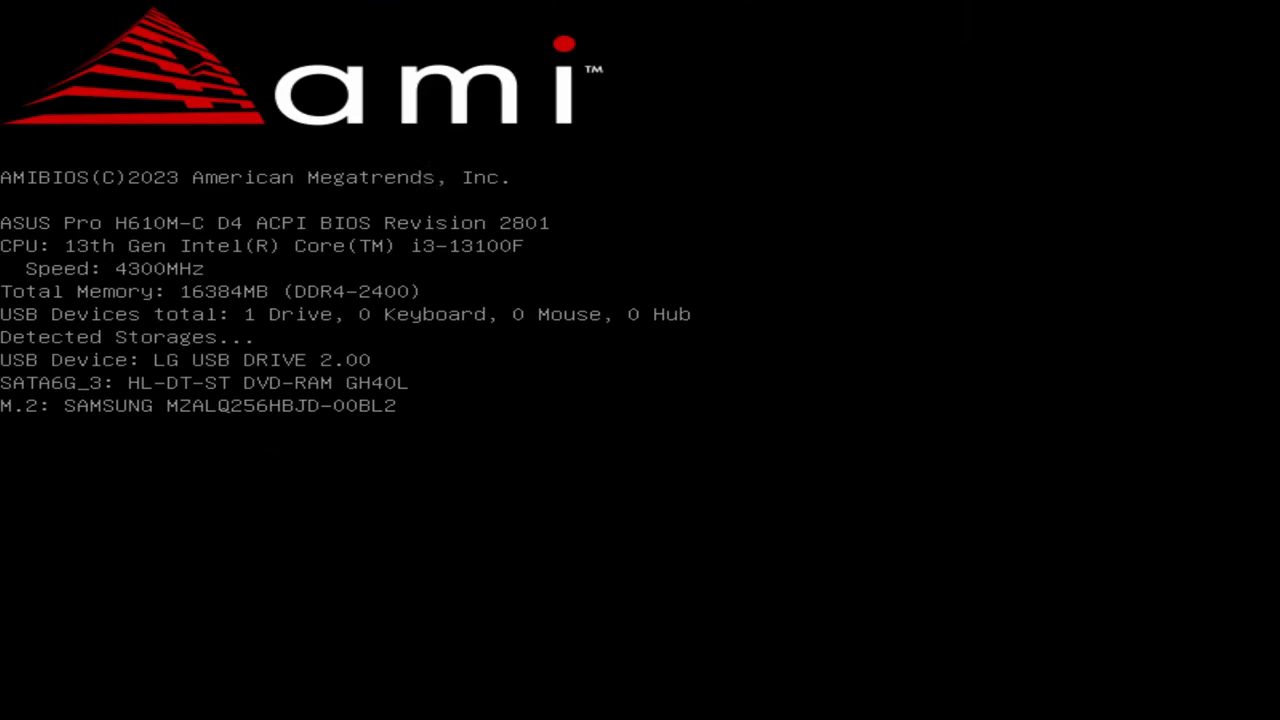
# Step: Boot from the LG USB drive via the F8 boot menu
pyautogui.press('F8')
pyautogui.press('Down')
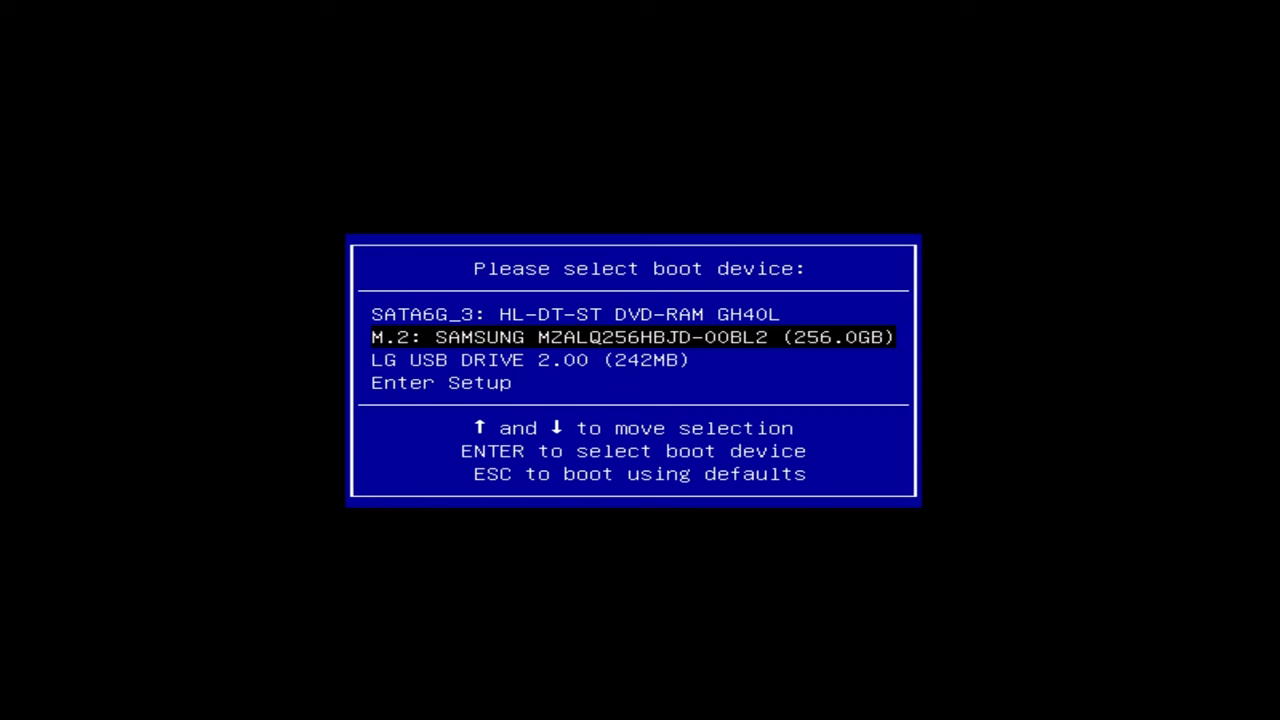
pyautogui.press('Down')
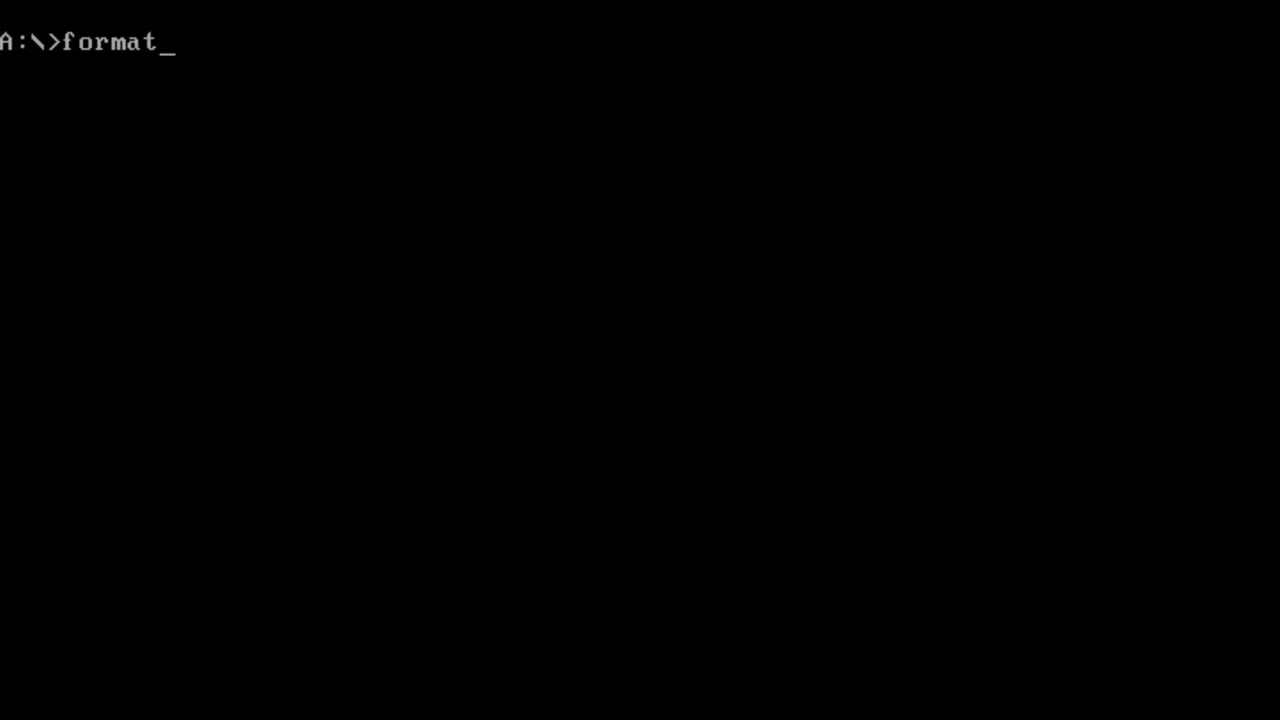
# Step: Format drive C: and give it the volume label WIN98SE
pyautogui.press('Return')
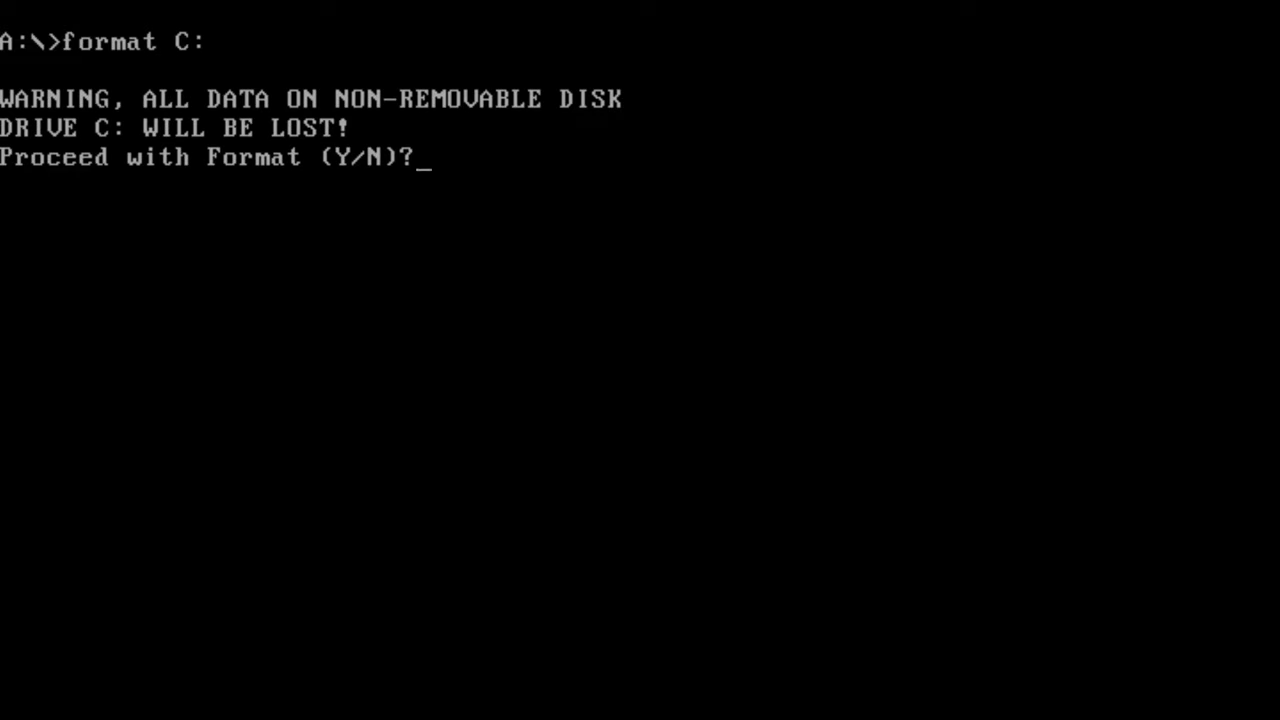
pyautogui.write('y')
pyautogui.press('Return')
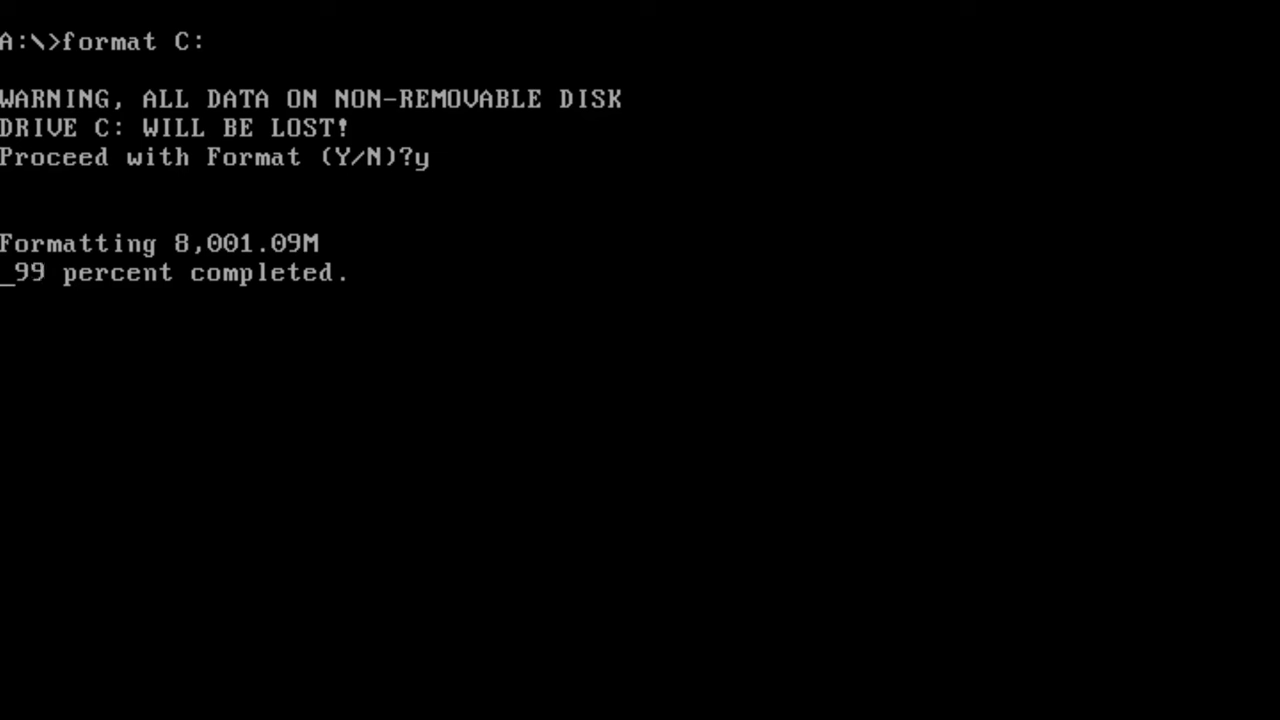
pyautogui.write('WIN')
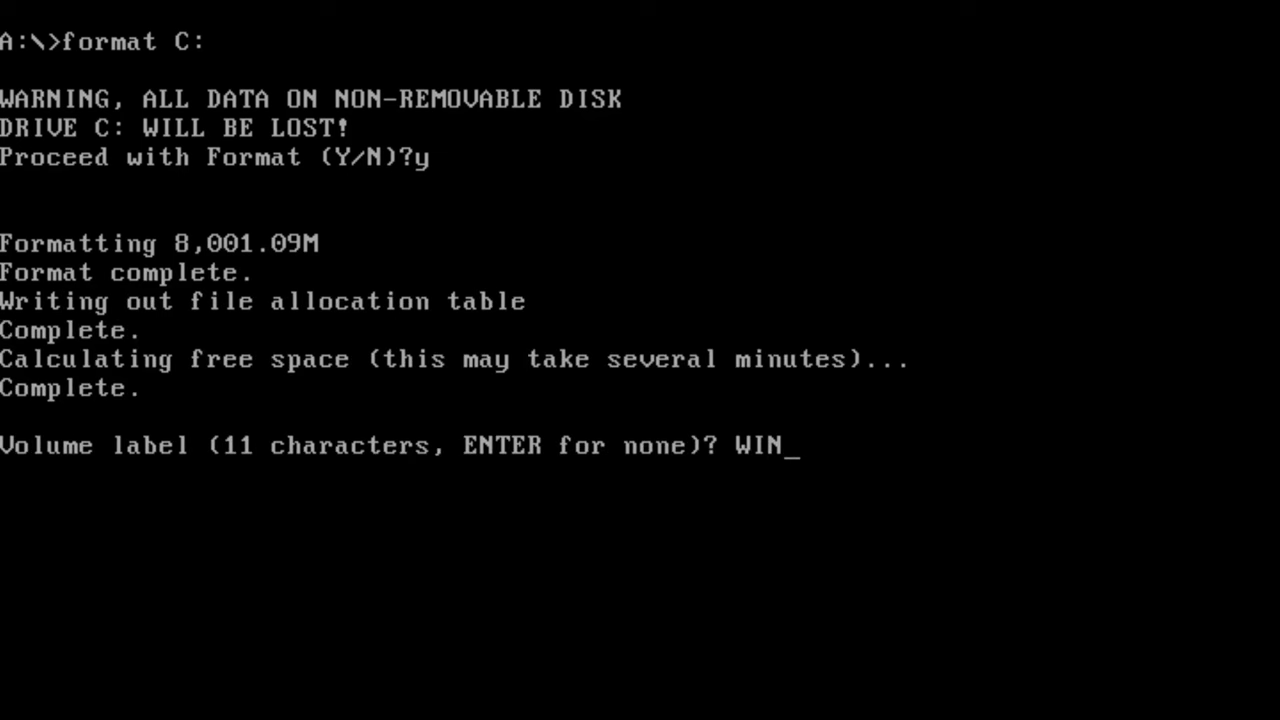
pyautogui.write('98SE')
pyautogui.press('Return')
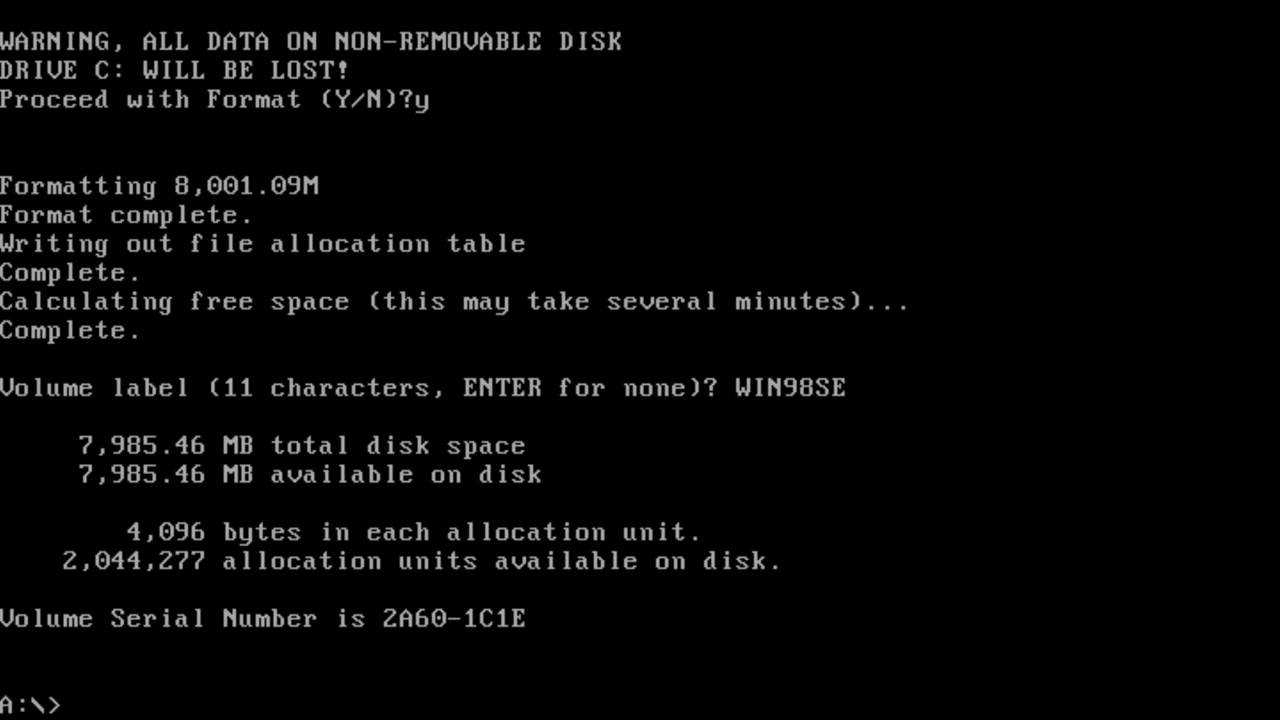
# Step: Transfer system files to C: with sys C: and copy HIMEM.SYS and EDIT.COM onto it
pyautogui.write('sys C:')
pyautogui.press('Return')
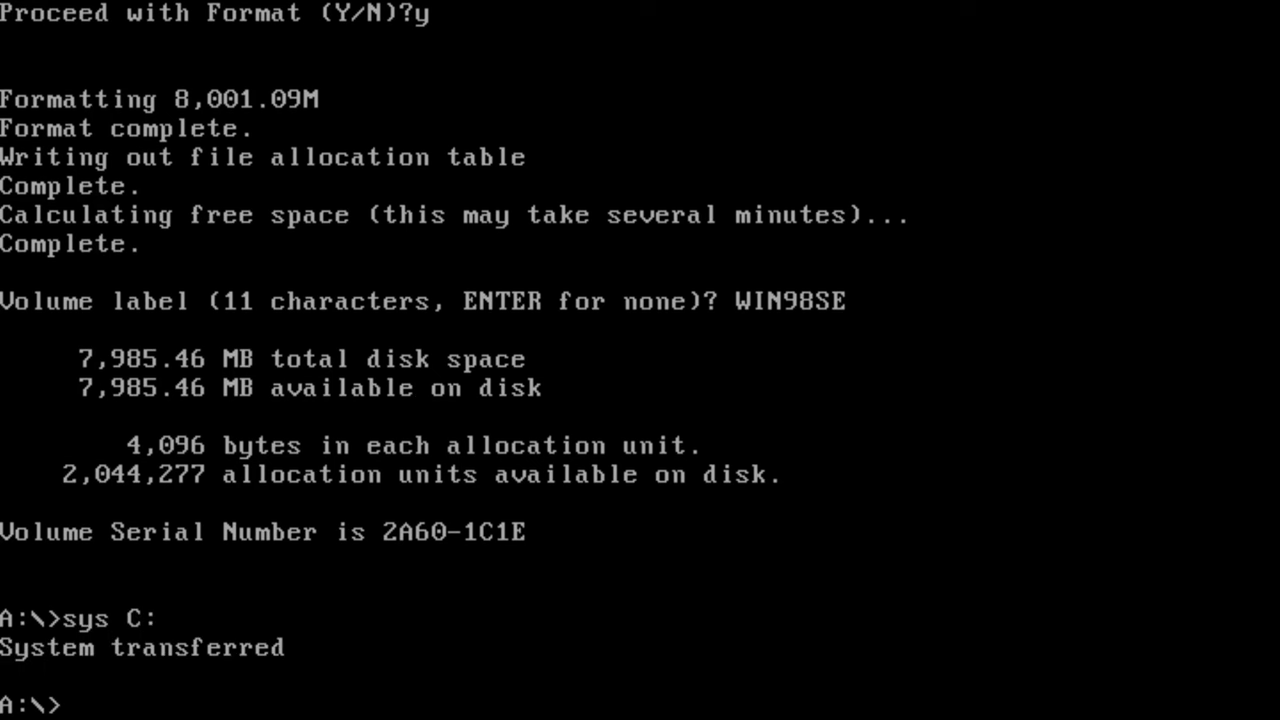
pyautogui.write('copy himem.sys C')
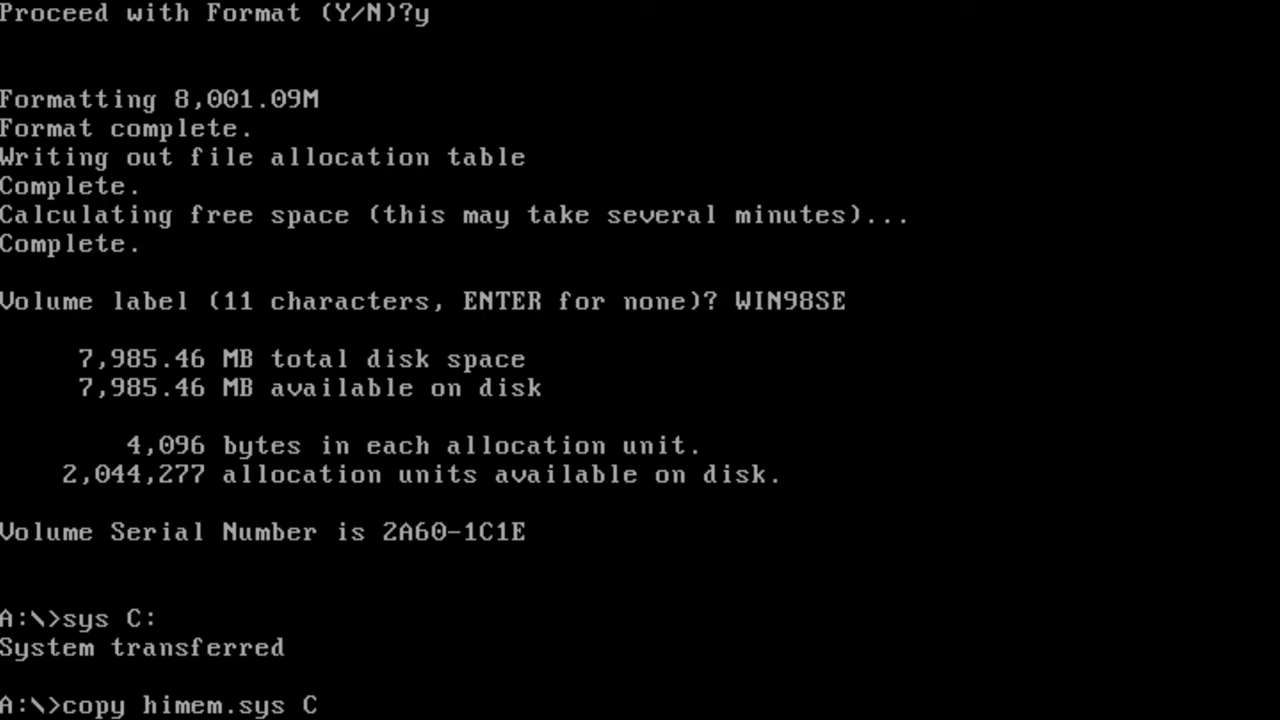
pyautogui.write(':')
pyautogui.press('Return')
pyautogui.write('copy edit.com C:')
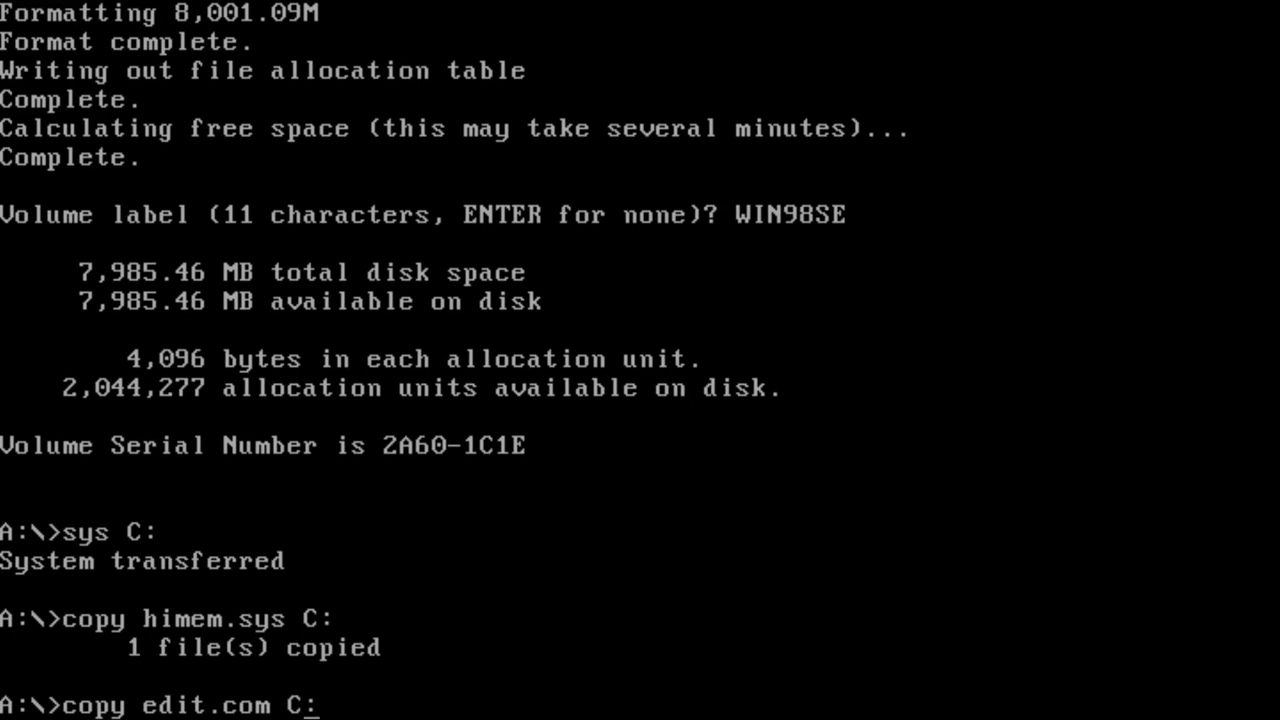
pyautogui.press('Return')
# Step: From drive B:, list its files and copy PATCHMEM.EXE and CREGFIX.COM to C:
pyautogui.write('B:')
pyautogui.press('Return')
pyautogui.write('dir')
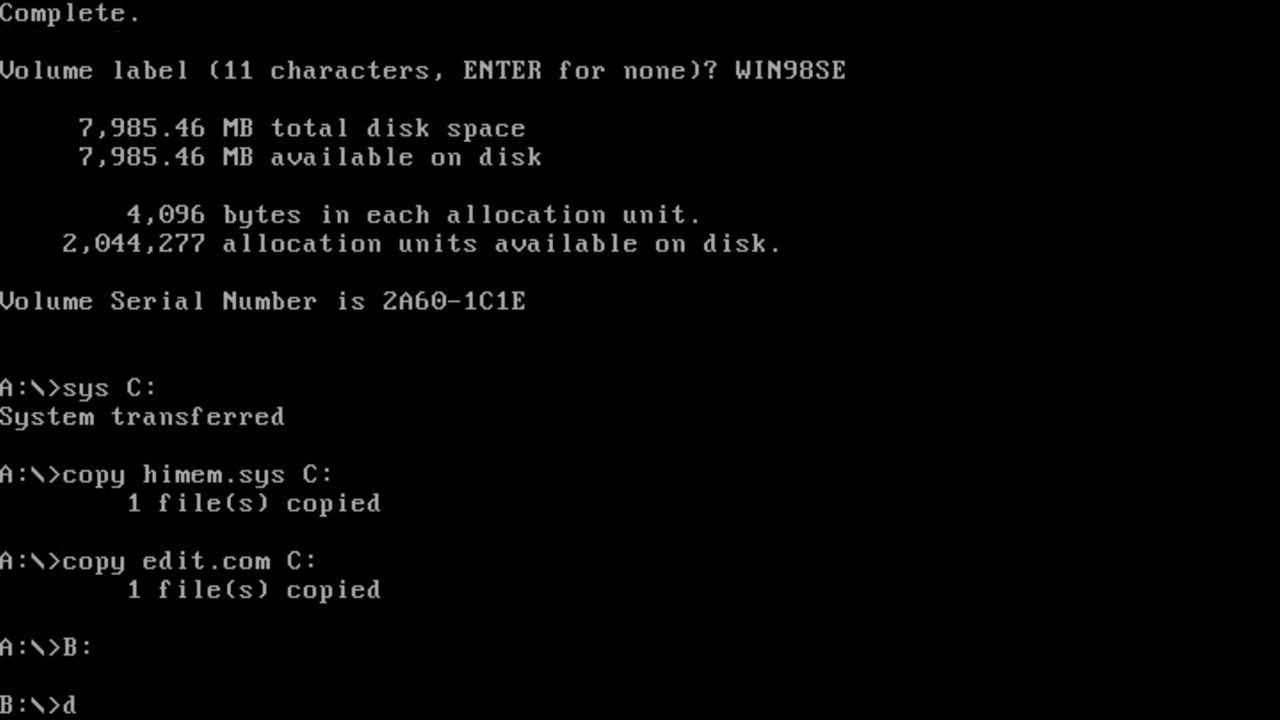
pyautogui.press('Return')
pyautogui.write('copy pa')
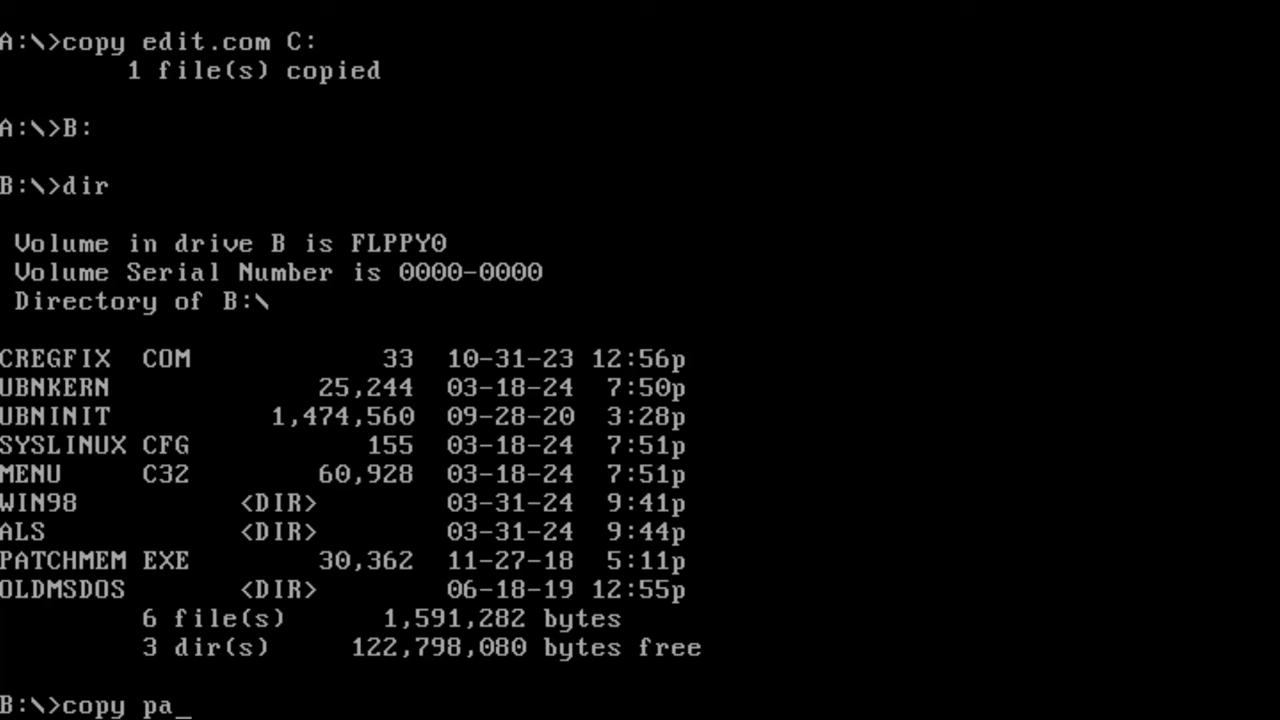
pyautogui.write('tchmem.exe c:')
pyautogui.press('Return')
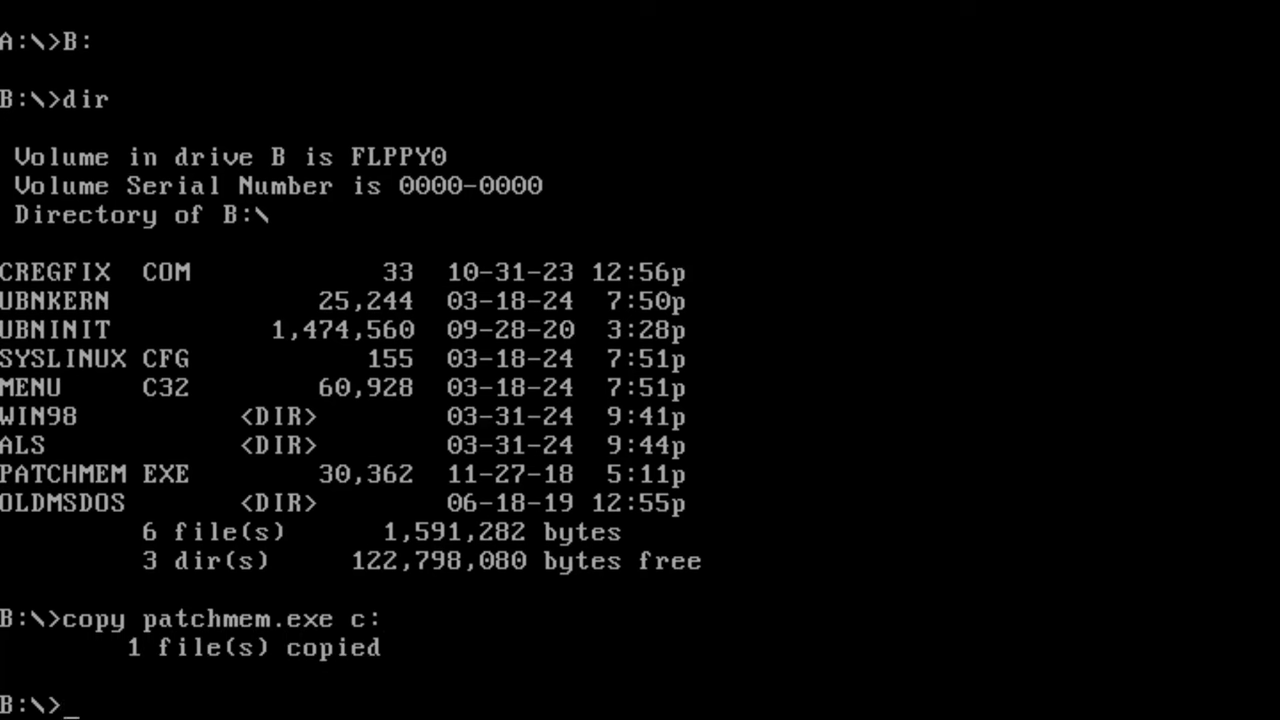
pyautogui.write('copy creg')
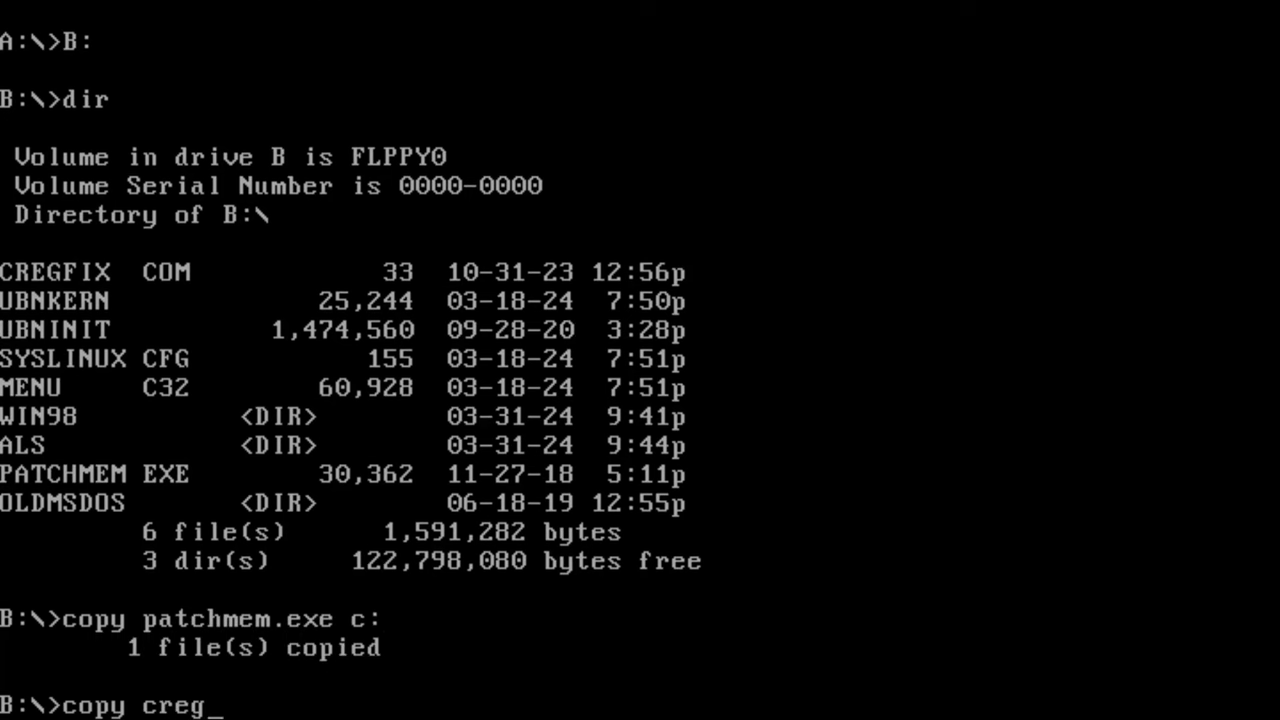
pyautogui.write('fix.com C:')
pyautogui.press('Return')
# Step: List drive C: to confirm all four files are present
pyautogui.write('c:')
pyautogui.press('Return')
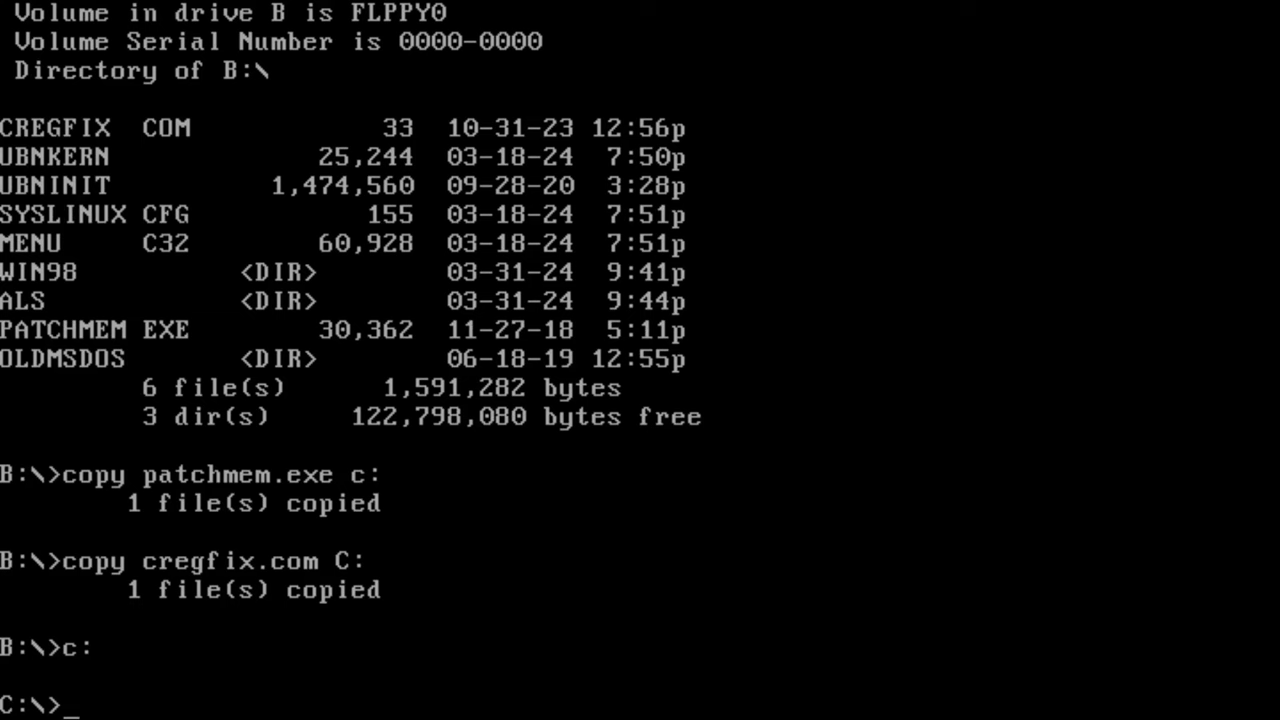
pyautogui.write('dir')
pyautogui.press('Return')
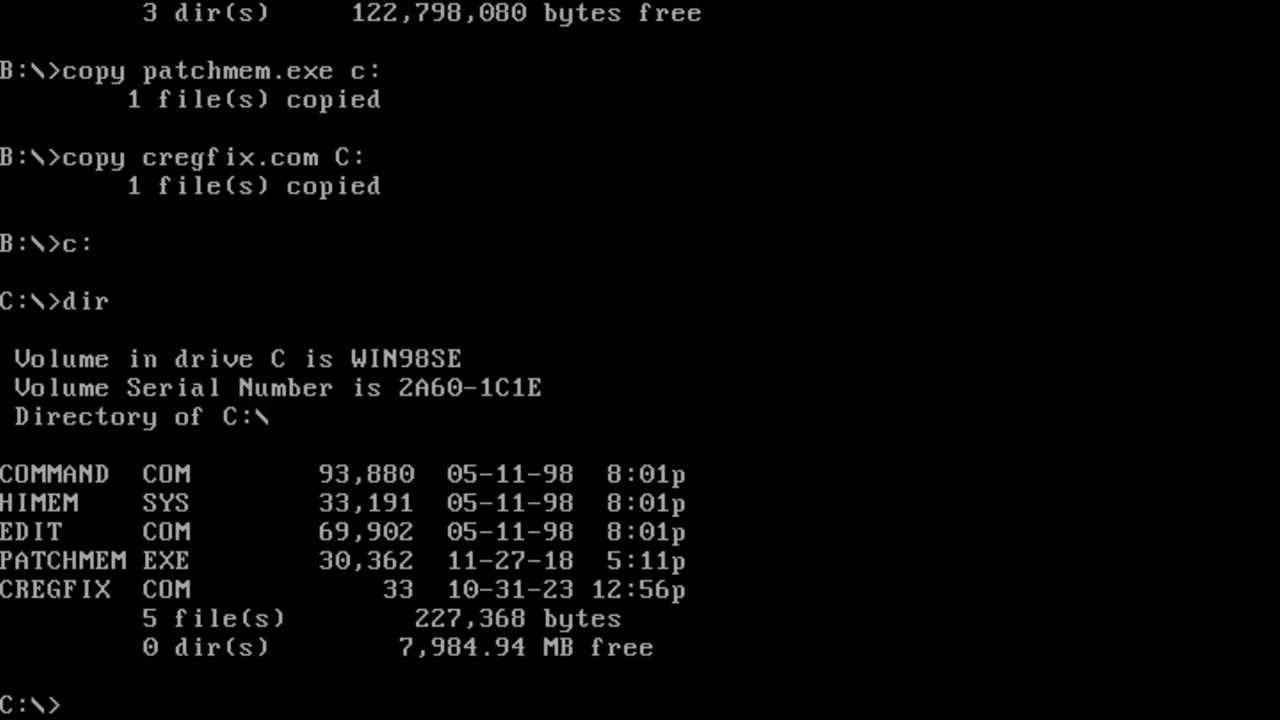
pyautogui.write('edit config.sys')
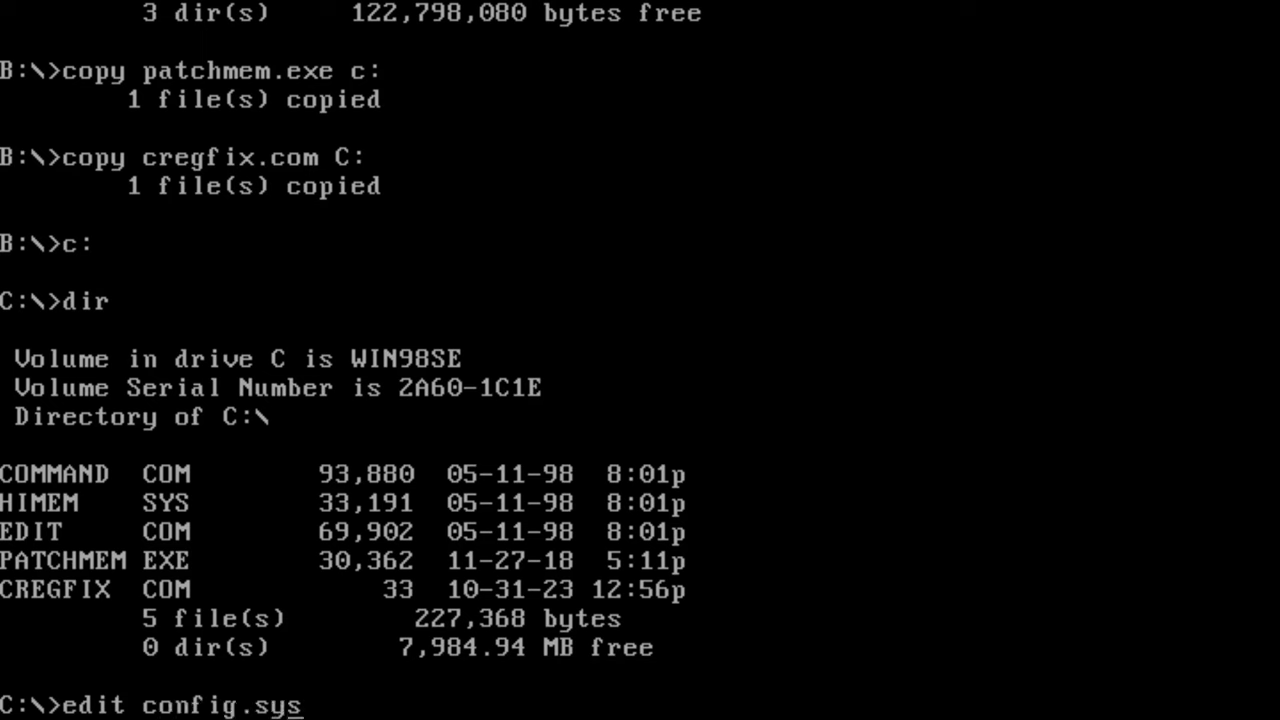
# Step: Write CONFIG.SYS with the line DEVICE=HIMEM.SYS /M:1 /V and save it
pyautogui.press('Return')
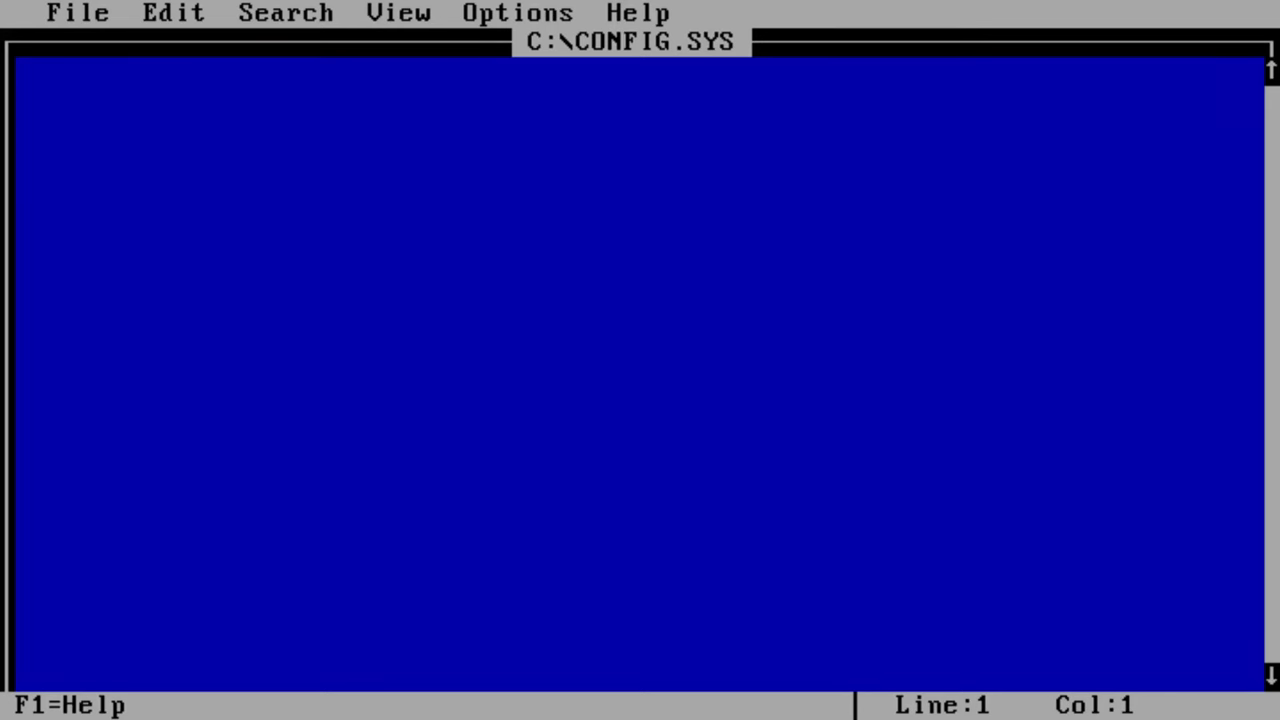
pyautogui.write('DEVICE=')
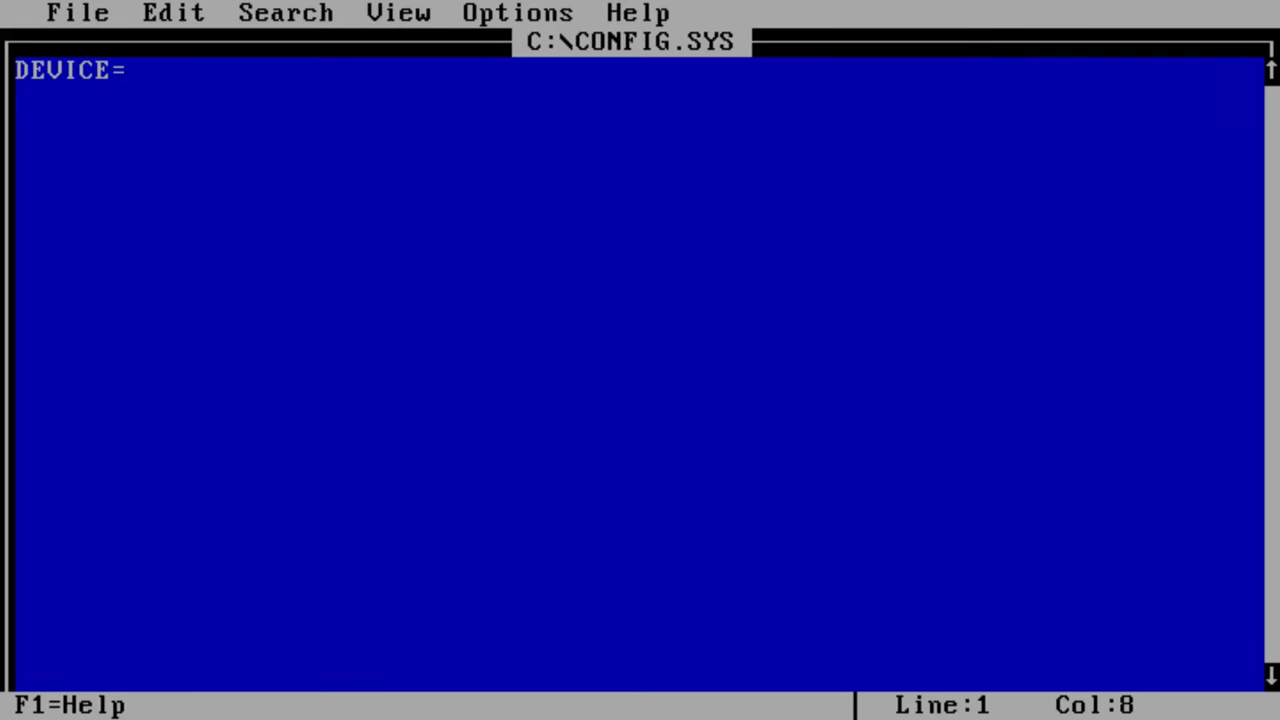
pyautogui.write('HIMEM.SYS')
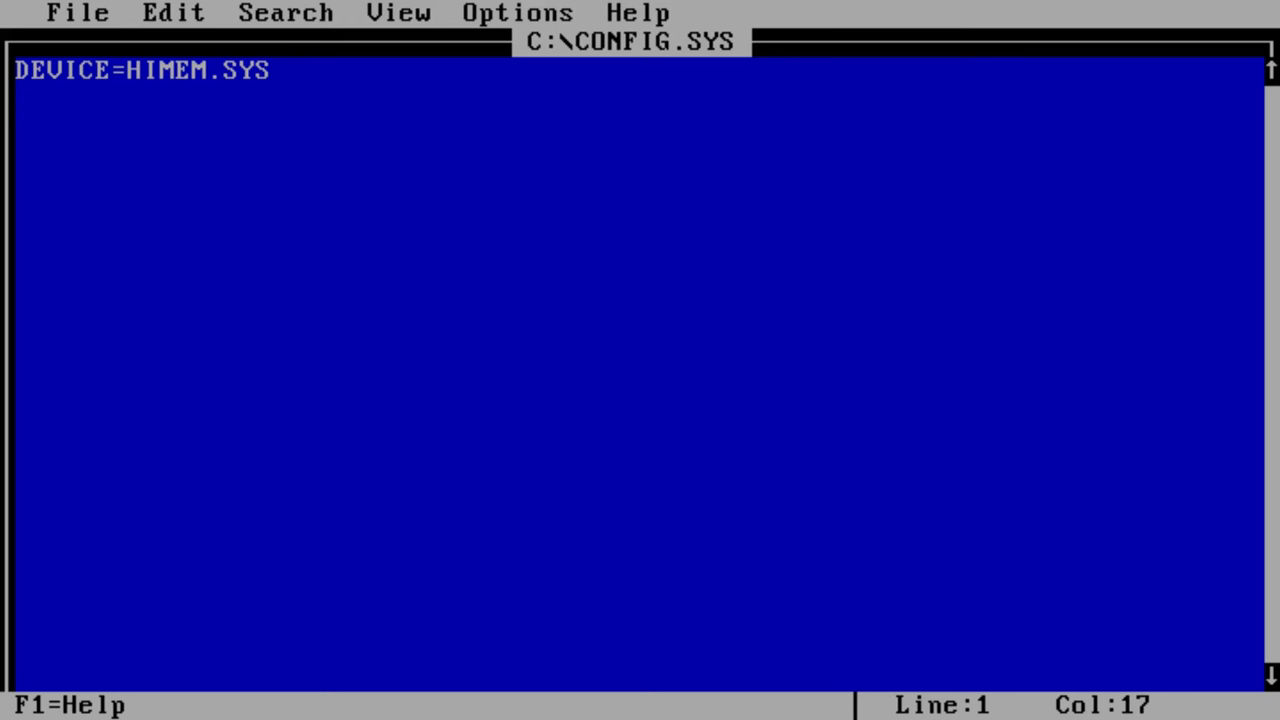
pyautogui.write(' /M:1 /V')
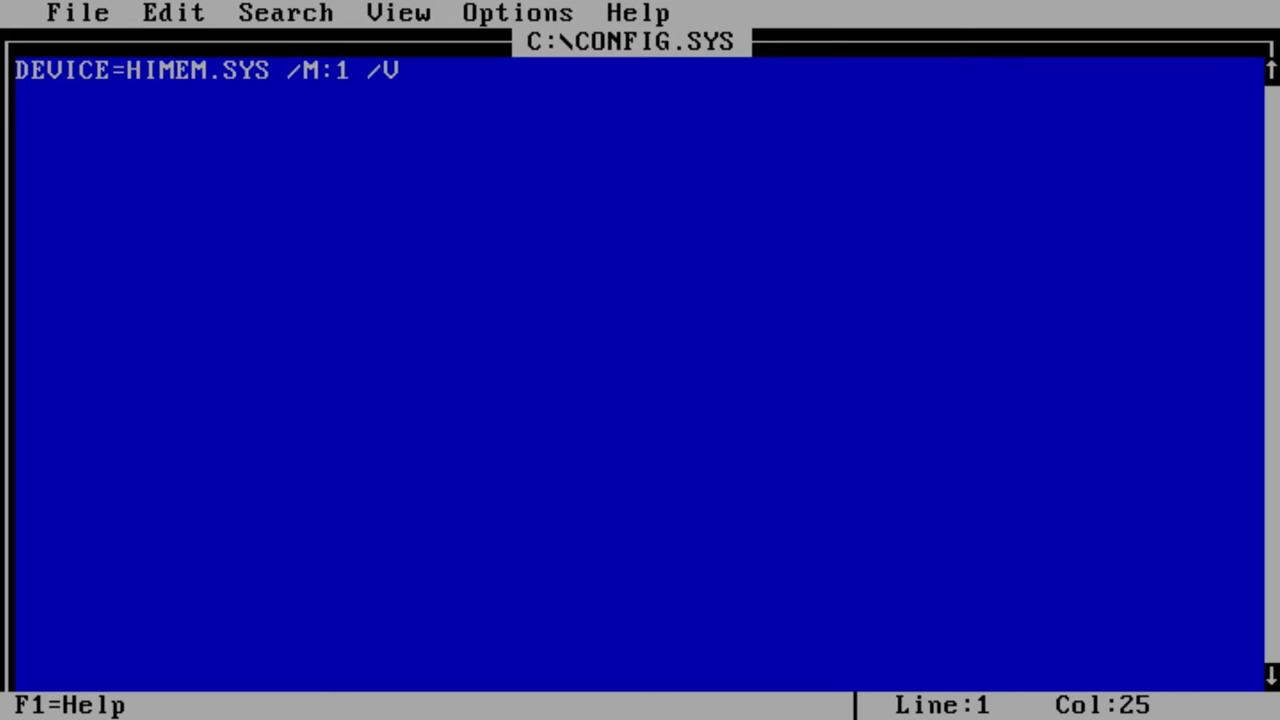
pyautogui.press('alt')
# Step: Create AUTOEXEC.BAT containing C:\cregfix.com and save it on exit
pyautogui.write('fxedit')
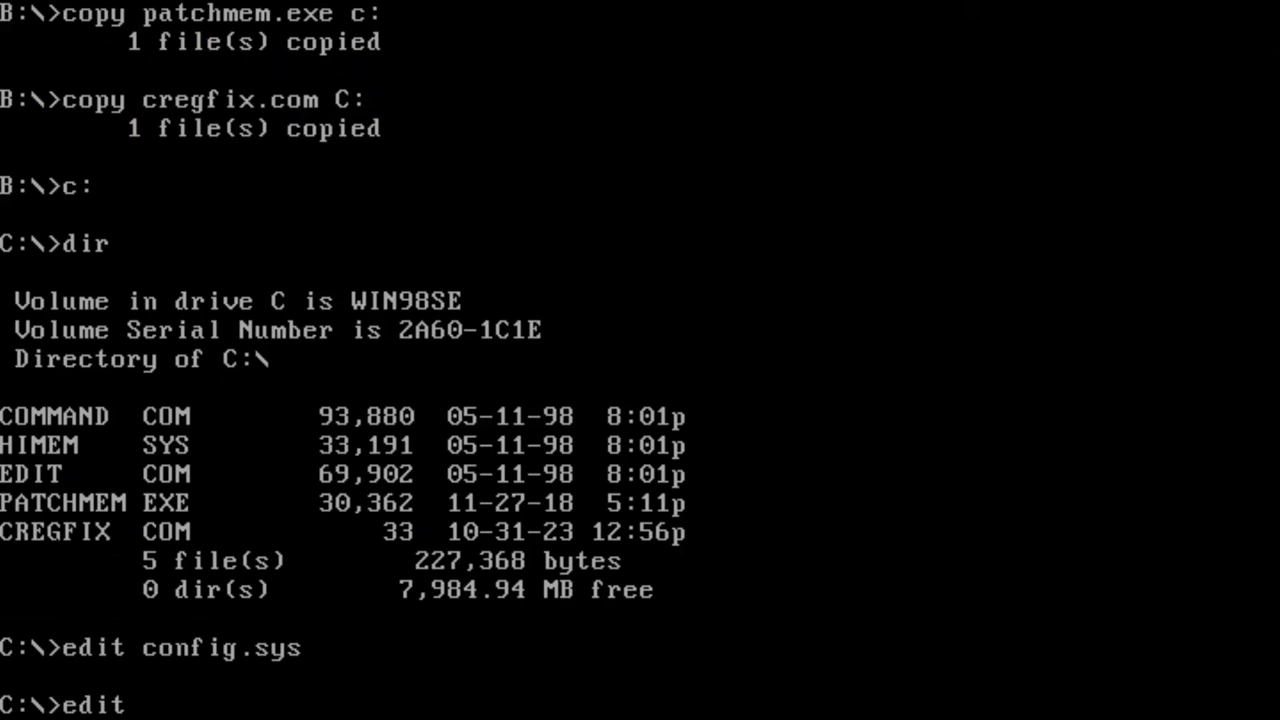
pyautogui.write(' autoexec.bat')
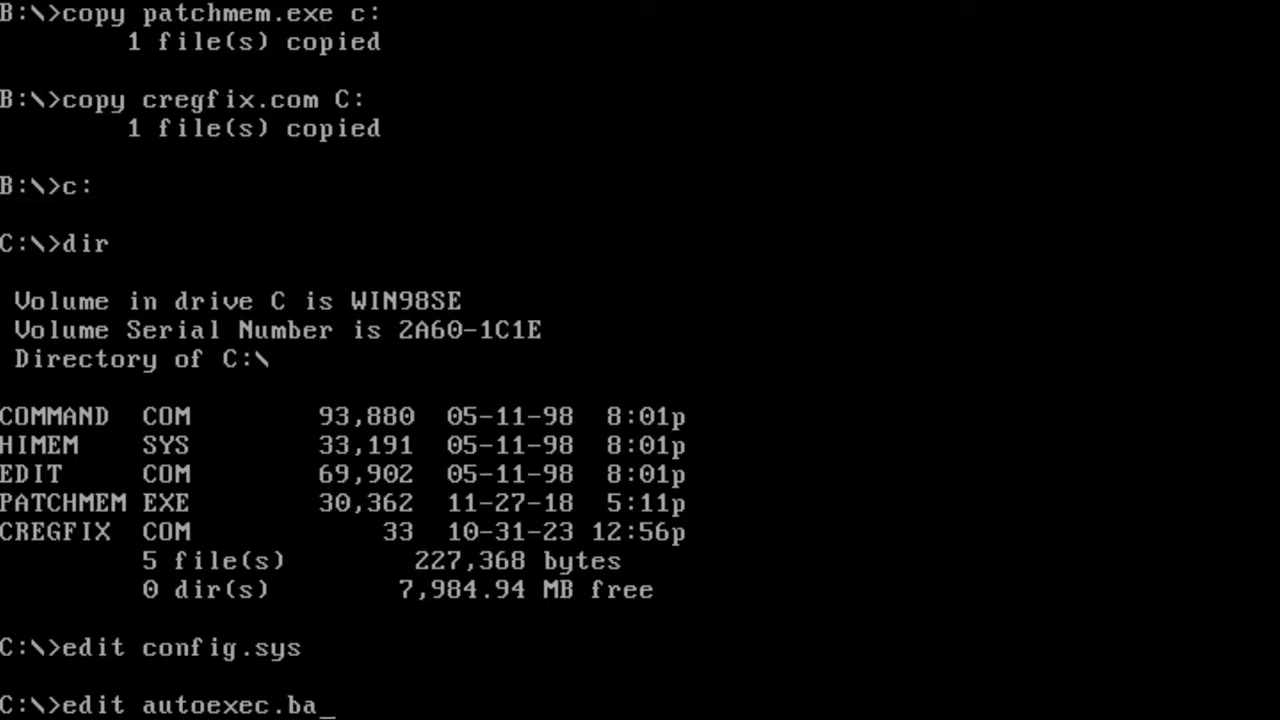
pyautogui.press('Return')
pyautogui.write('C:\\cregfix.com')
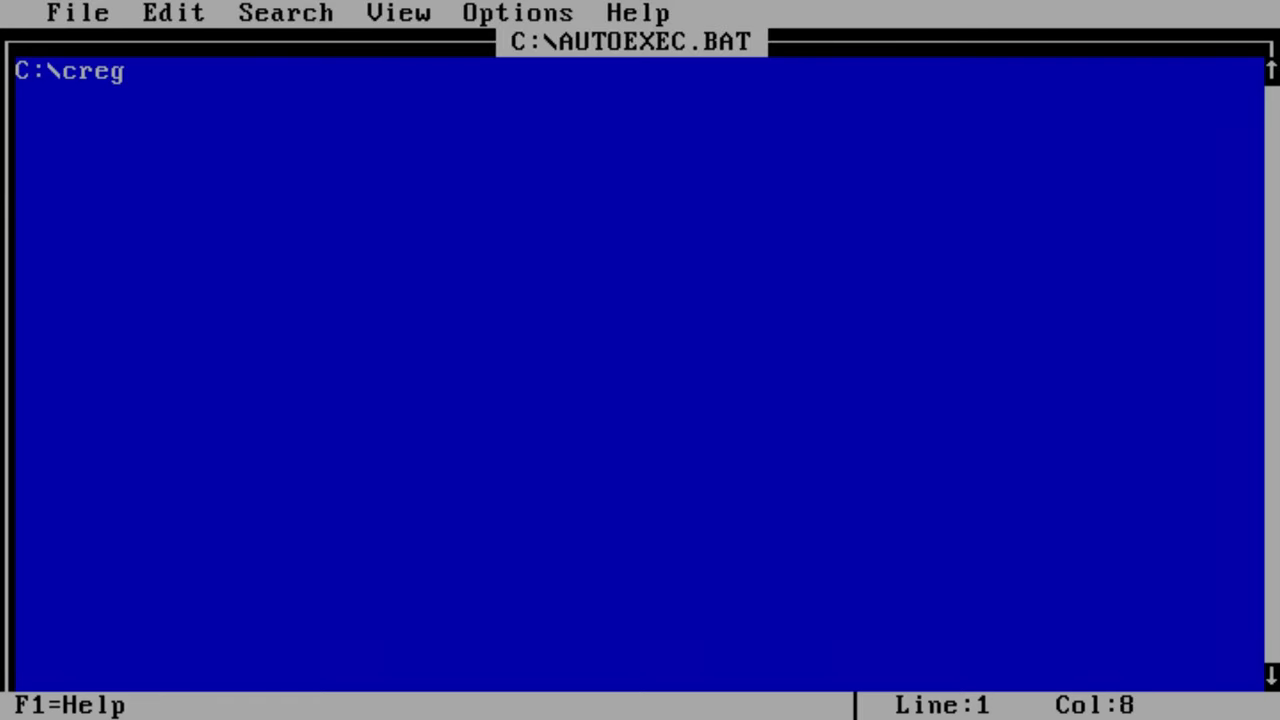
pyautogui.press('alt')
pyautogui.press('f')
pyautogui.press('x')
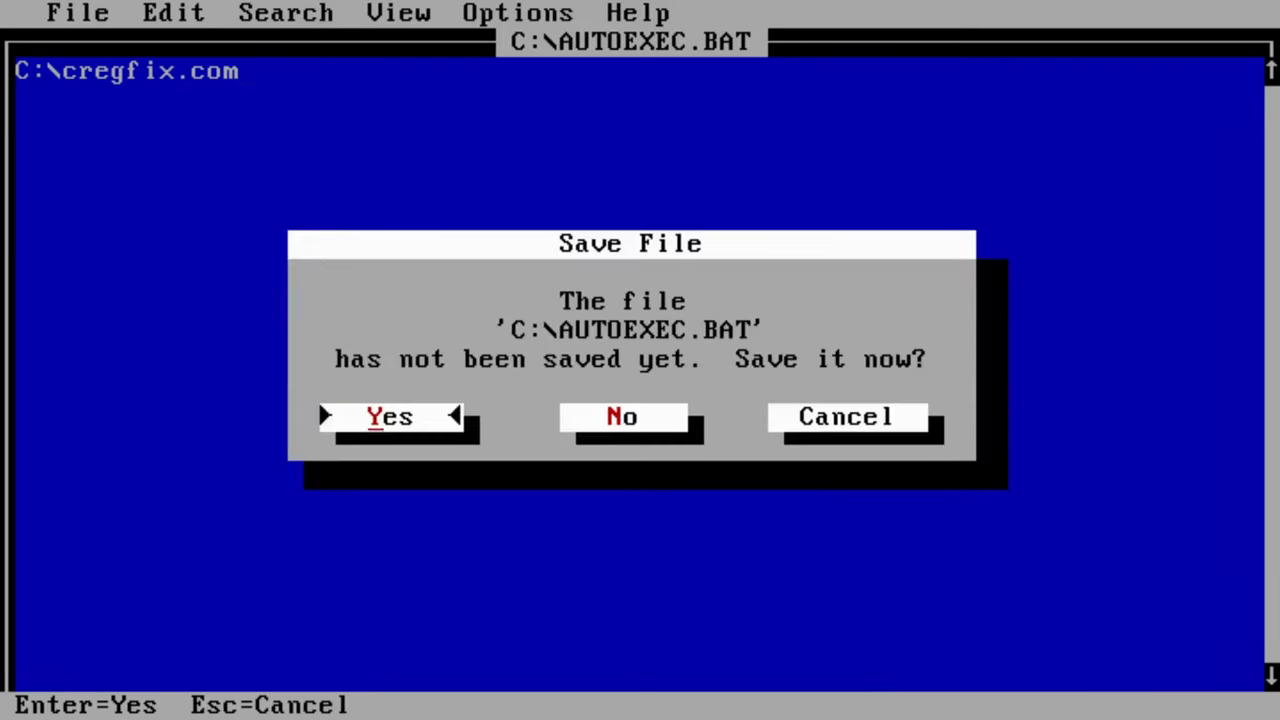
pyautogui.press('Return')
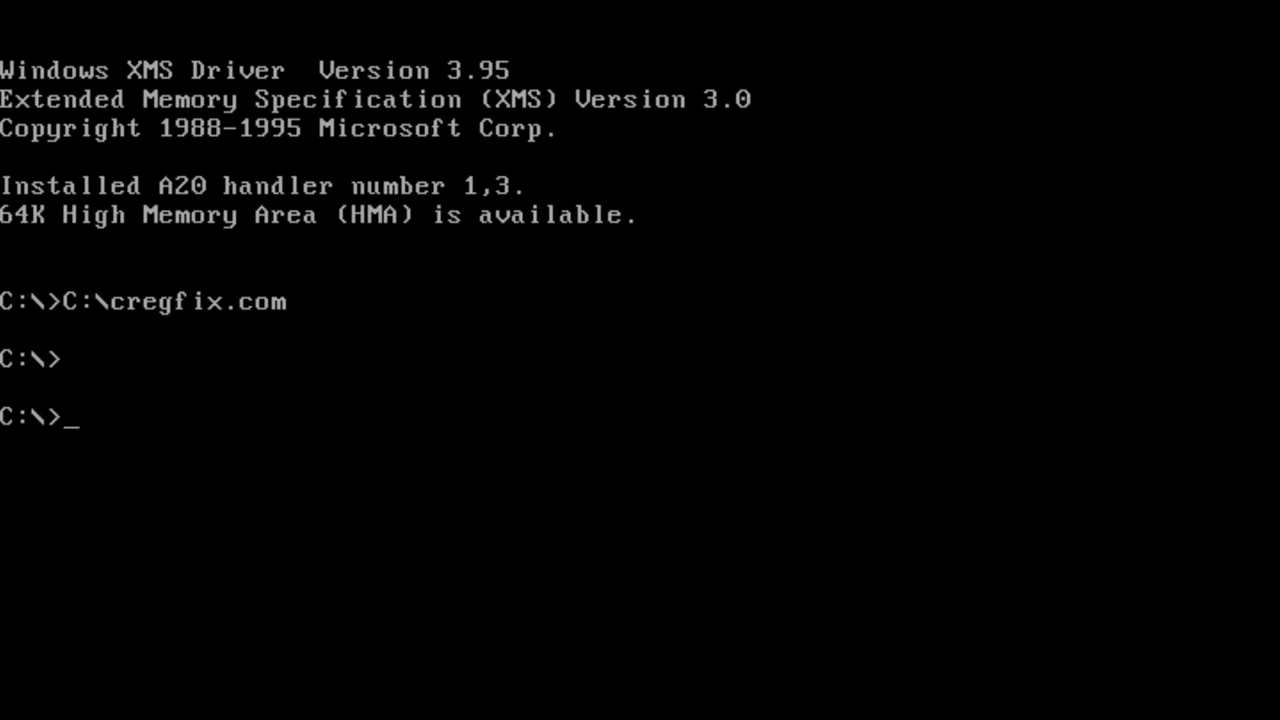
# Step: List the floppy in drive A: and create a Win98kit folder on C:
pyautogui.write('a:')
pyautogui.press('Return')
pyautogui.write('dir')
pyautogui.press('Return')
pyautogui.write('c:')
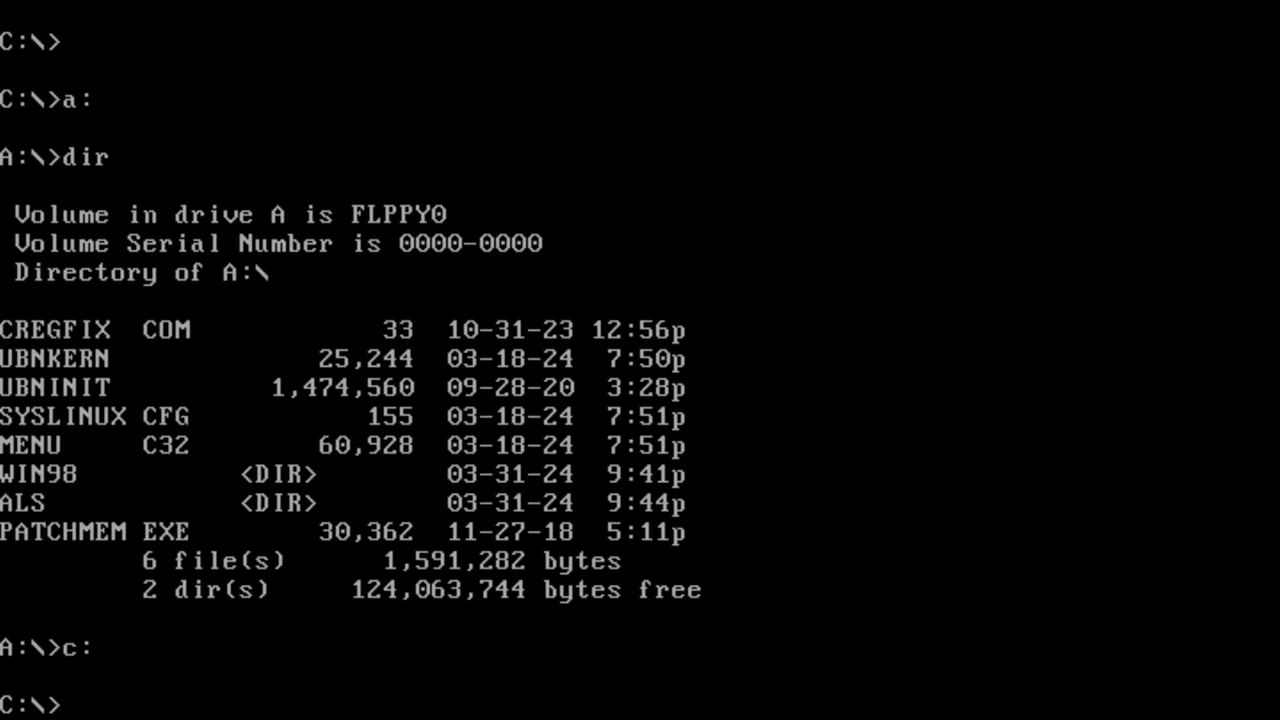
pyautogui.write('md Win98kit')
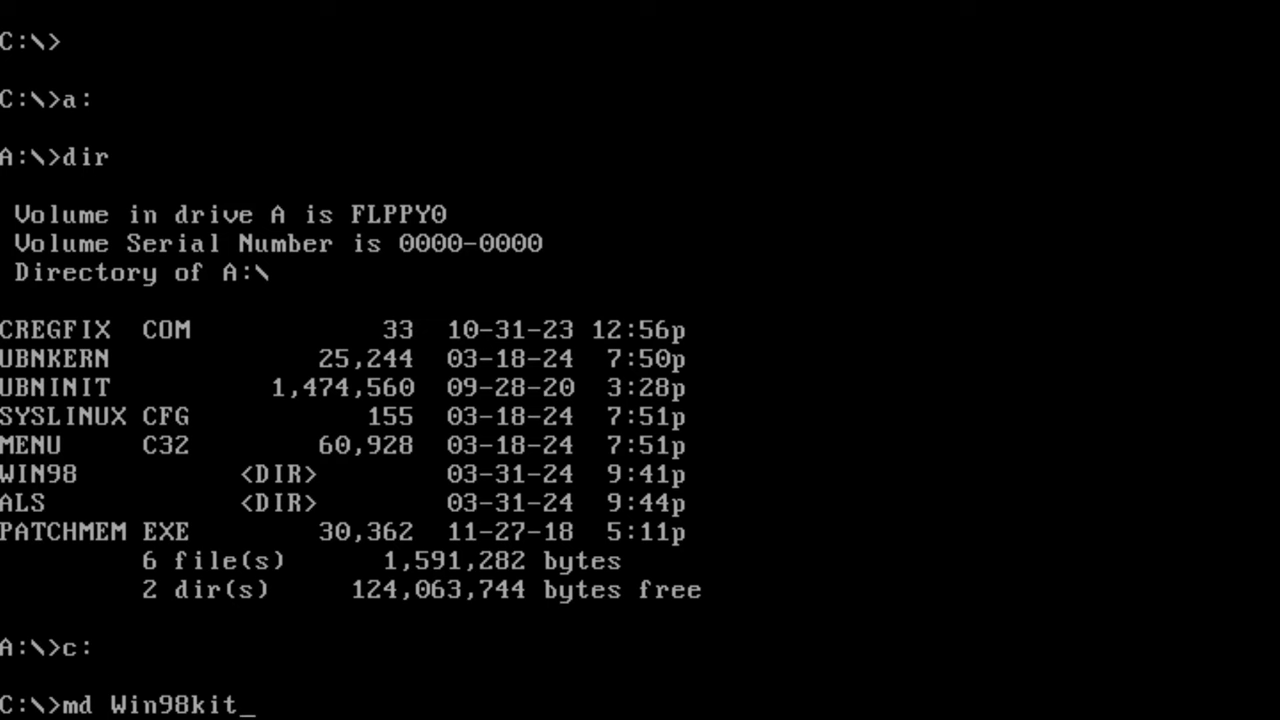
pyautogui.press('Return')
# Step: Copy all files from A:\win98 into C:\win98kit
pyautogui.write('a:')
pyautogui.press('Return')
pyautogui.write('cd win98')
pyautogui.press('Return')
pyautogui.write('c')
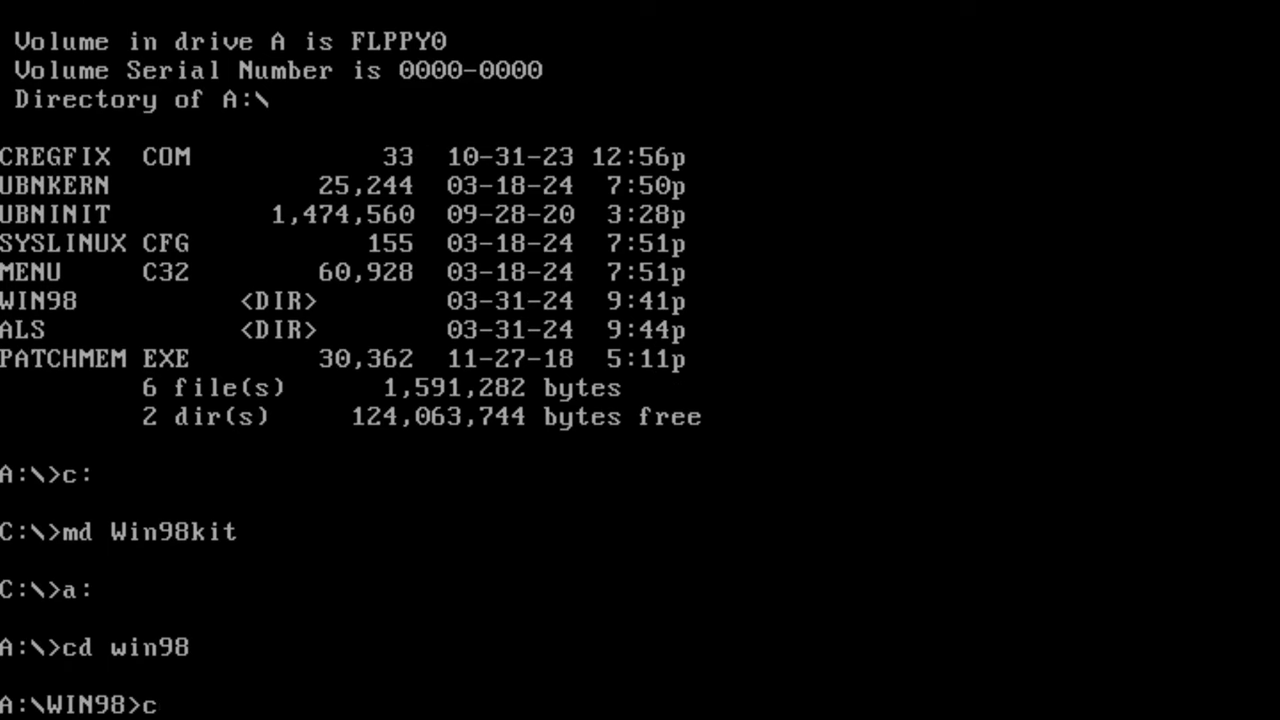
pyautogui.write('opy *.* C:\\win98kit')
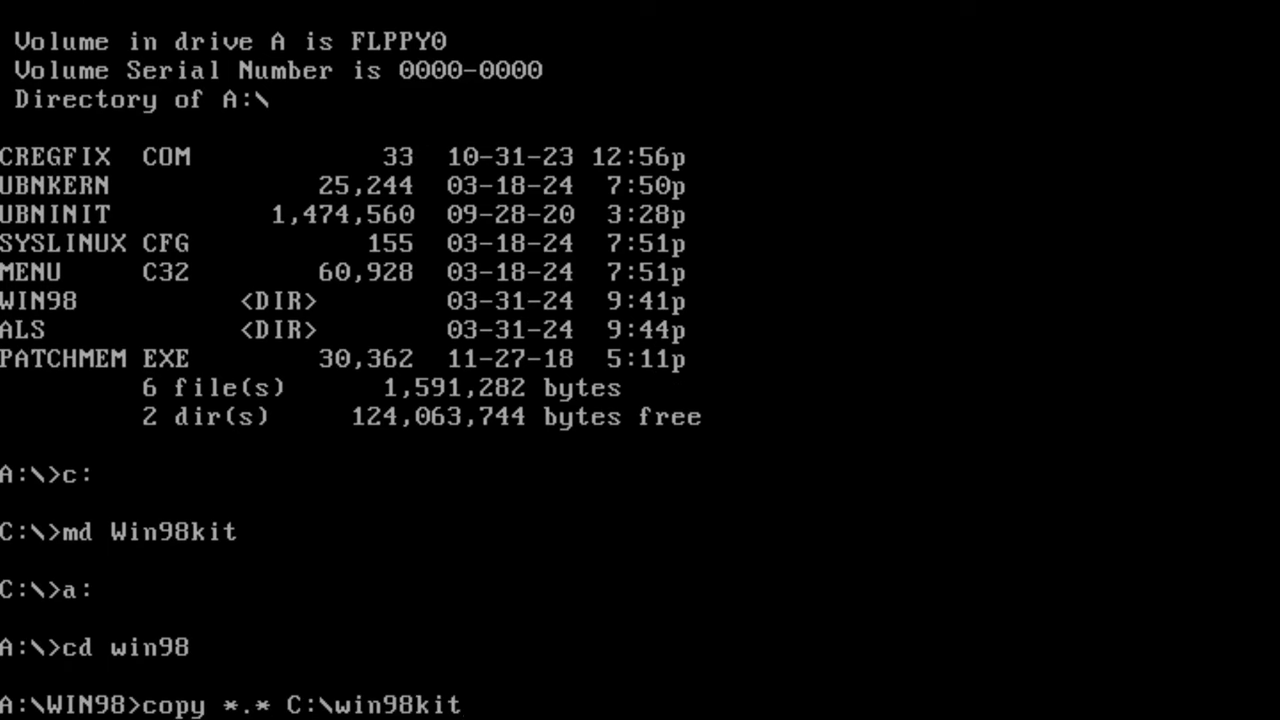
pyautogui.press('Return')
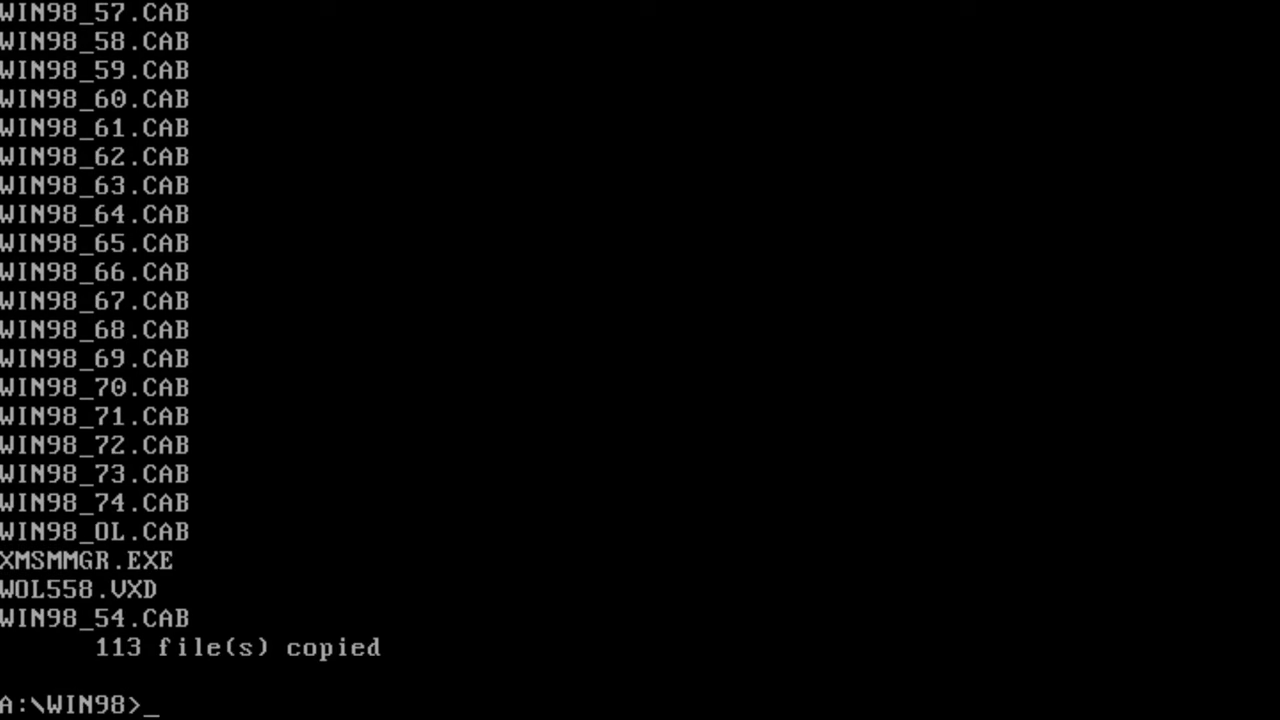
# Step: Launch Windows 98 Setup from C:\win98kit with setup /p i
pyautogui.press('Return')
pyautogui.write('dir')
pyautogui.press('Return')
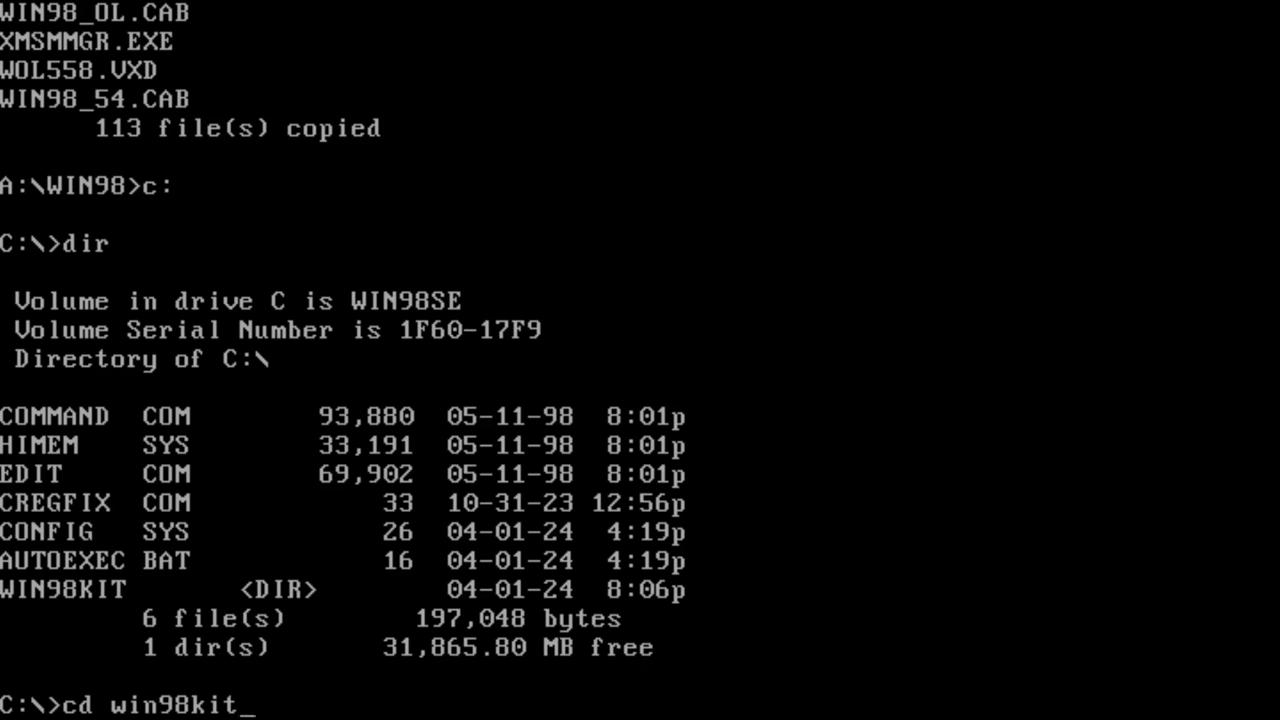
pyautogui.write('cd win98kit')
pyautogui.press('Return')
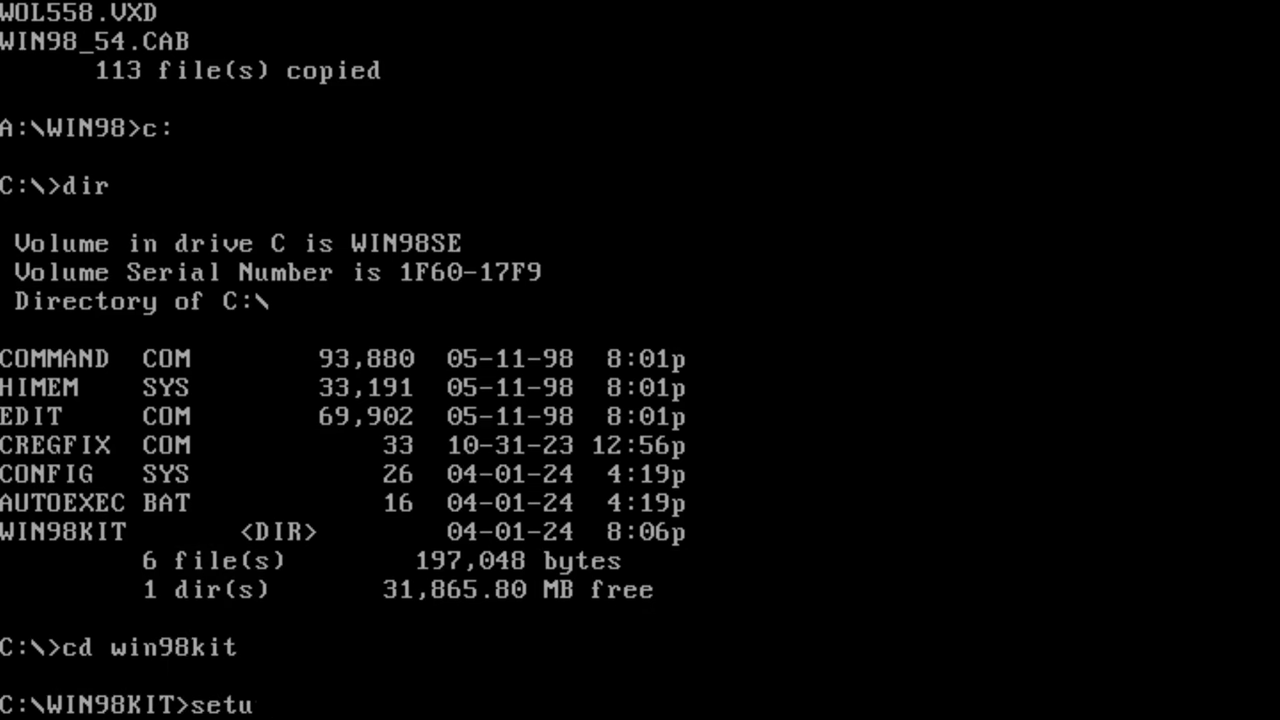
pyautogui.write('setup /p i')
pyautogui.press('Return')
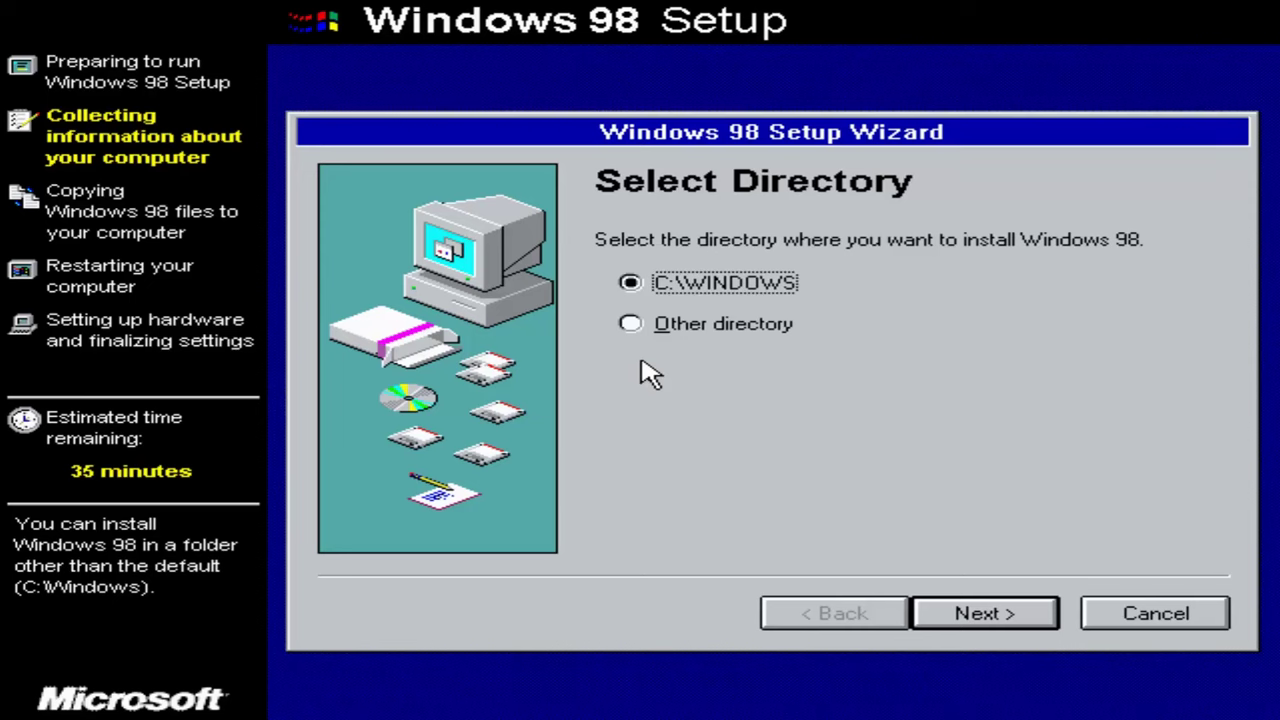
# Step: Choose Typical setup, fill in the computer identification, pick Romania, and skip the startup disk
pyautogui.press('Return')
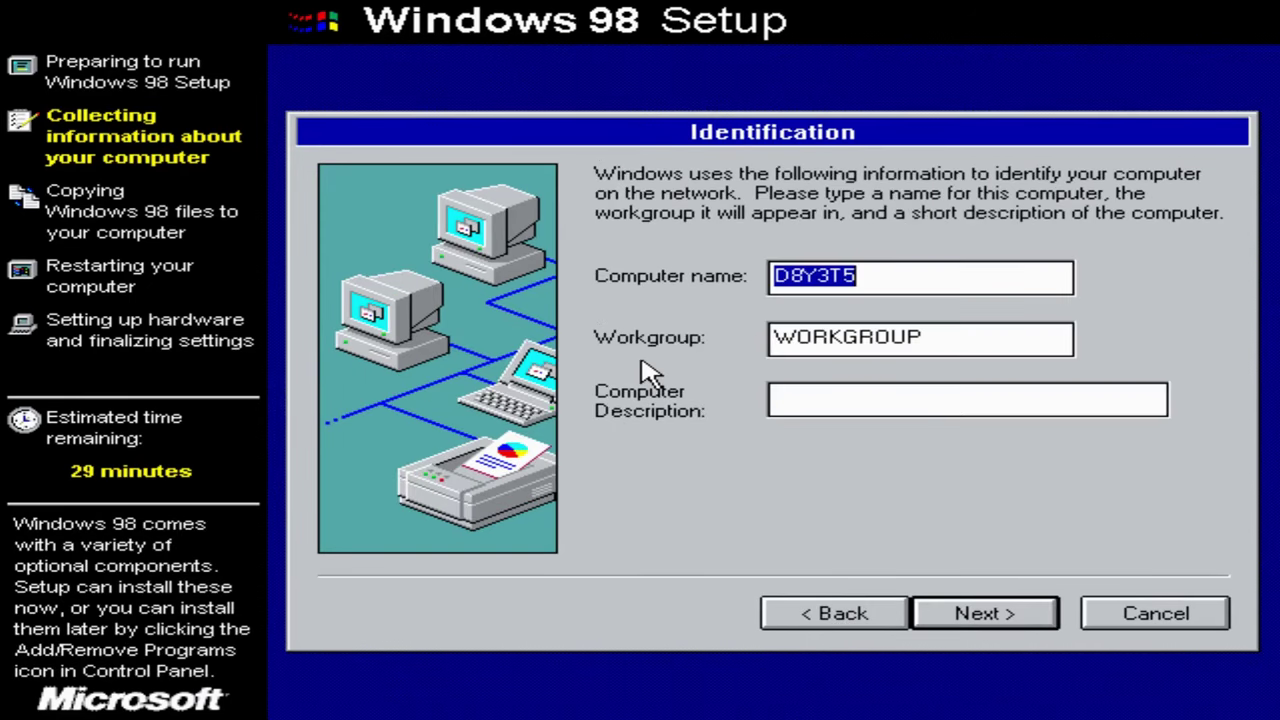
pyautogui.write('OMORES')
pyautogui.press('Tab')
pyautogui.press('Tab')
pyautogui.write('Intel Raptor La')
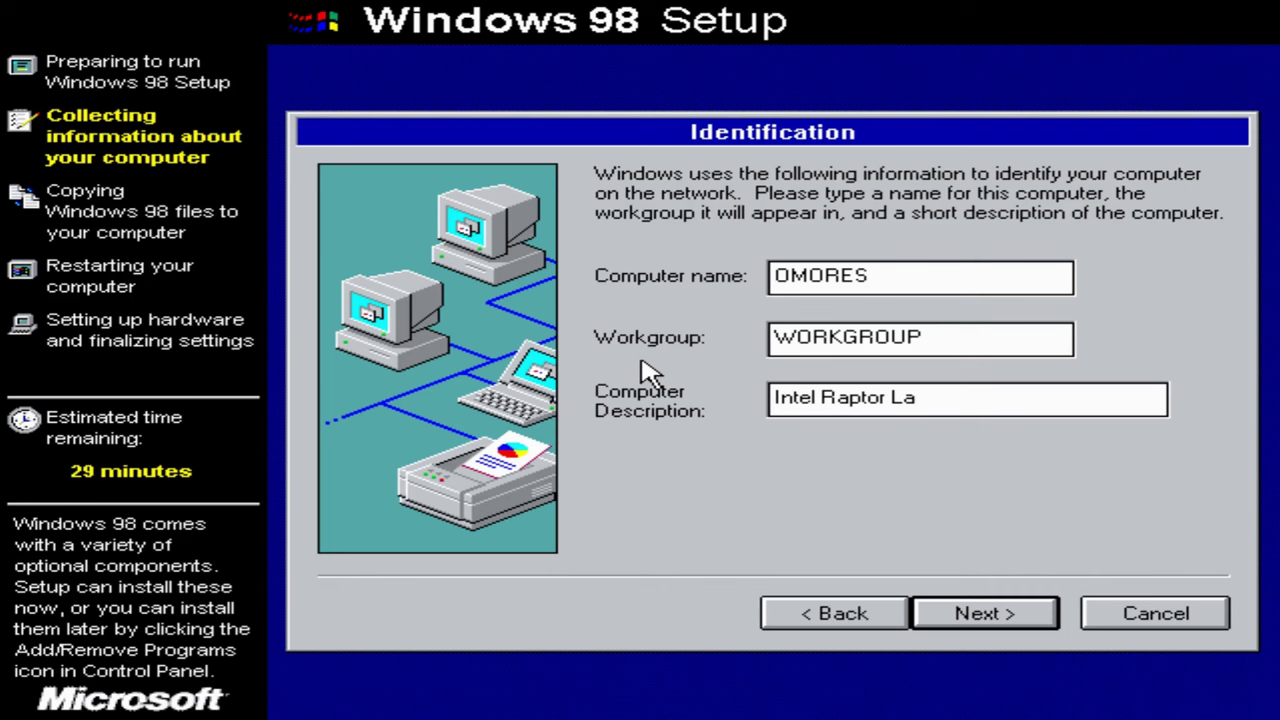
pyautogui.write('ke i3-1300F')
pyautogui.press('Return')
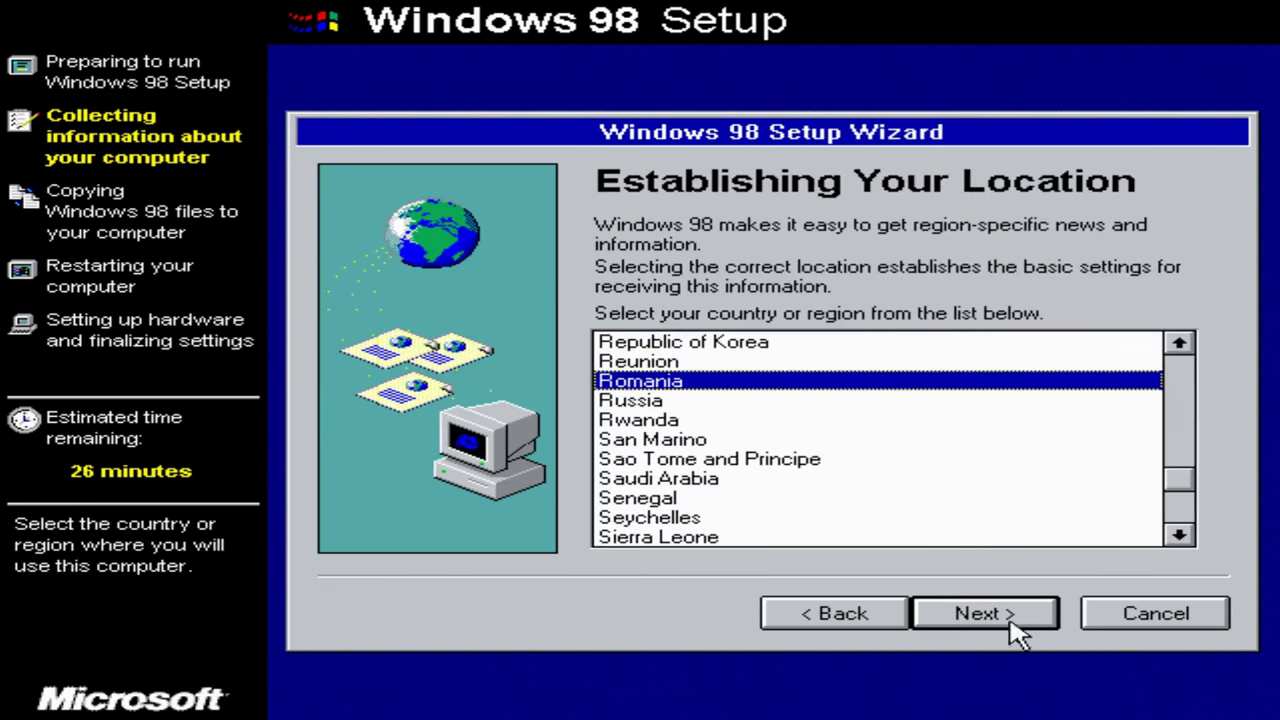
pyautogui.click(1014, 623)
pyautogui.click(968, 478)
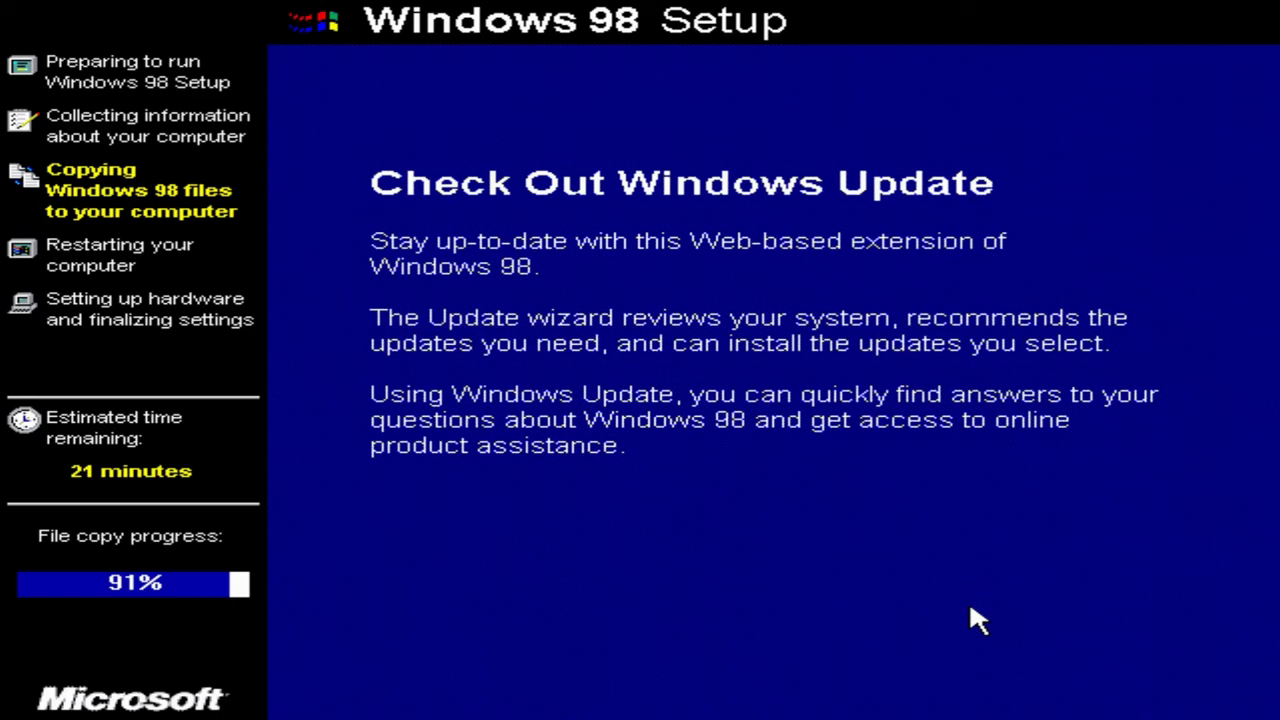
# Step: Restart and open C:\windows\system.ini in the MS-DOS Editor
pyautogui.press('Return')
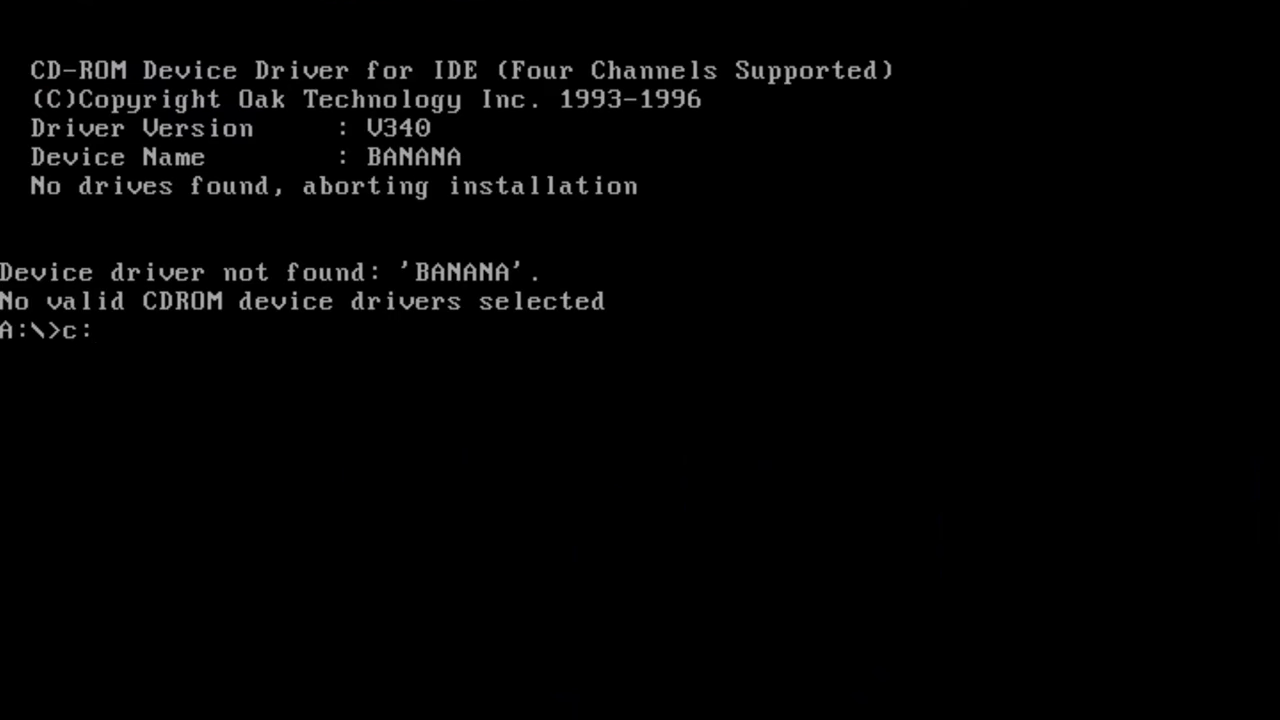
pyautogui.press('Return')
pyautogui.write('edit')
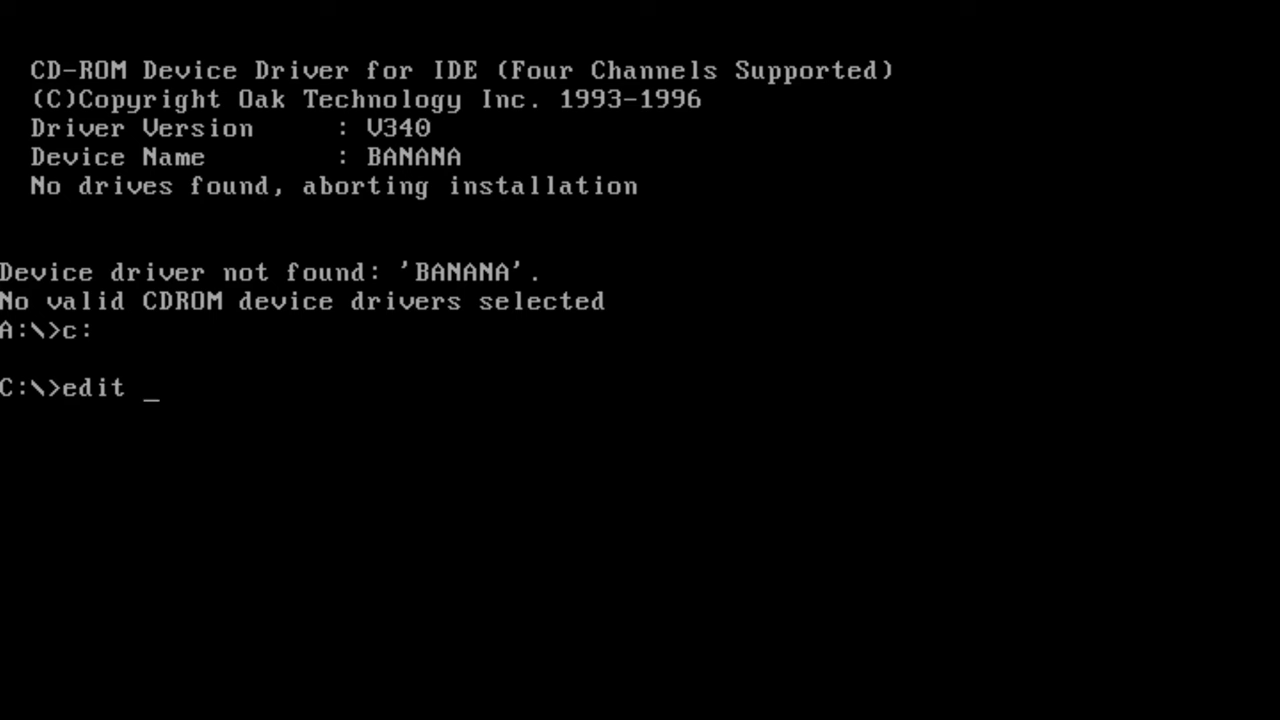
pyautogui.write(' C:\\windows')
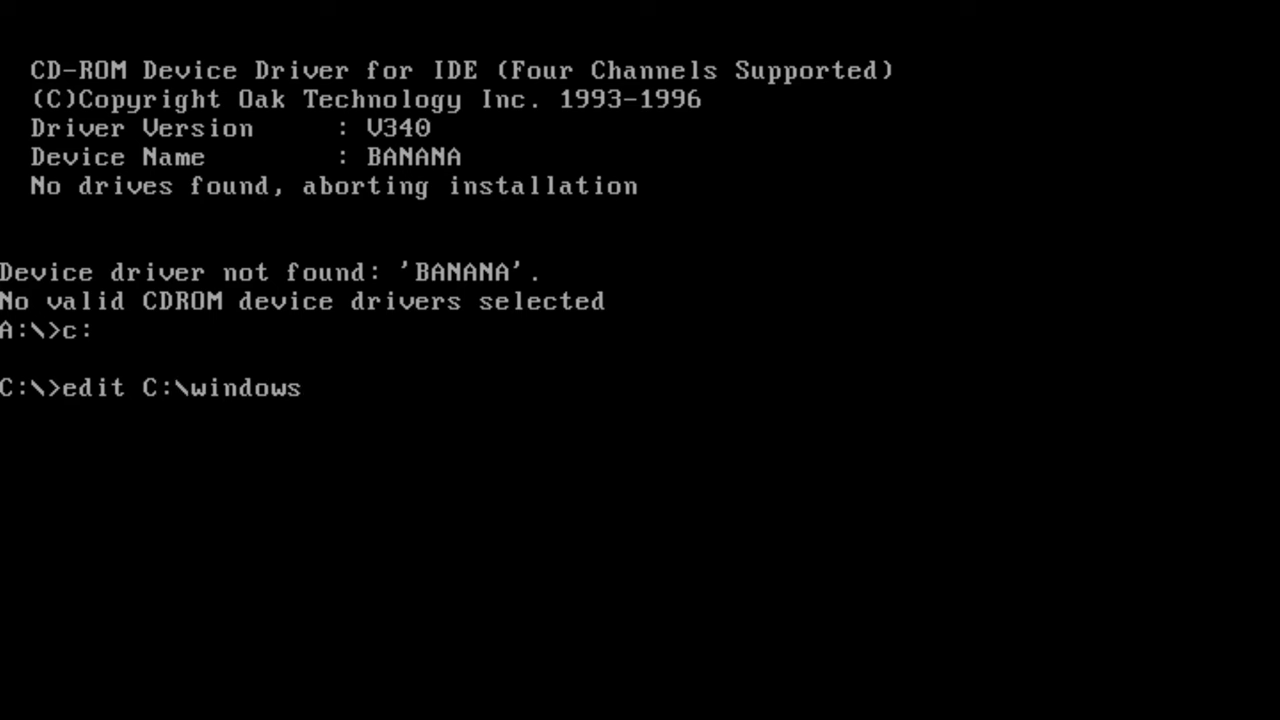
pyautogui.write('\\system.in')
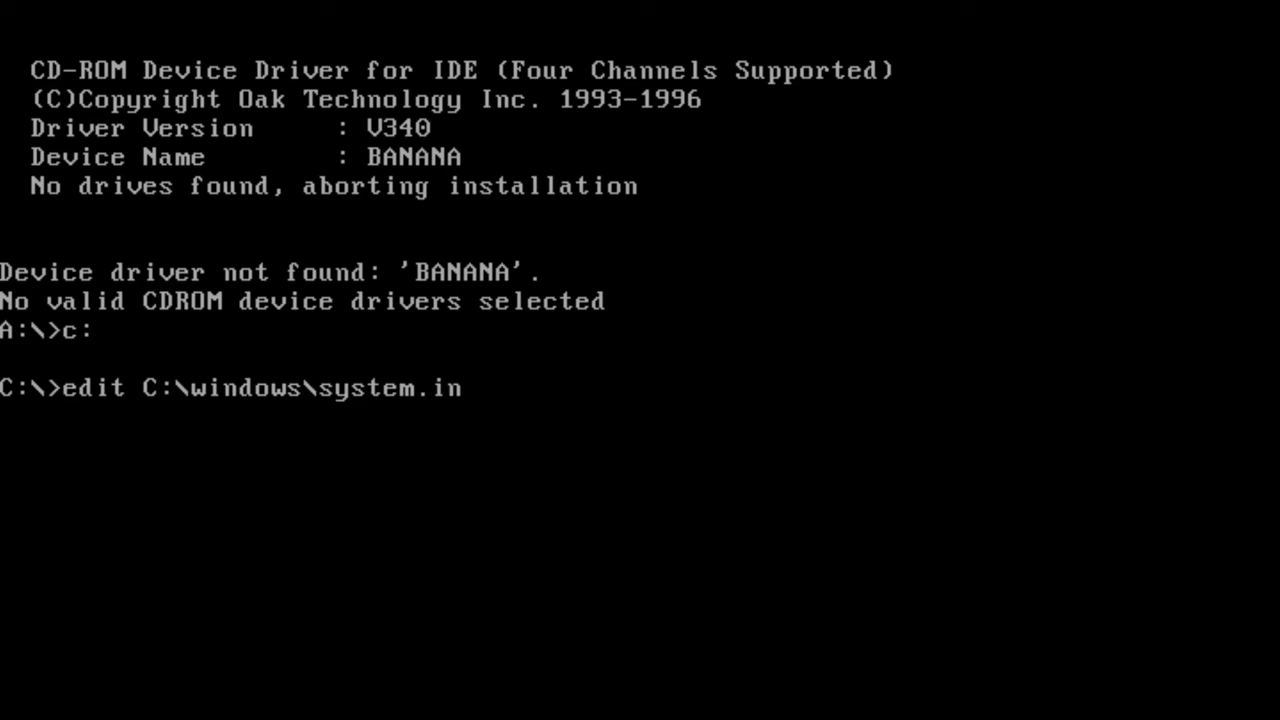
pyautogui.write('i')
pyautogui.press('Return')
# Step: Add MaxPhysPage=20000 on a new line under [386Enh] and save the file
pyautogui.click(22, 359)
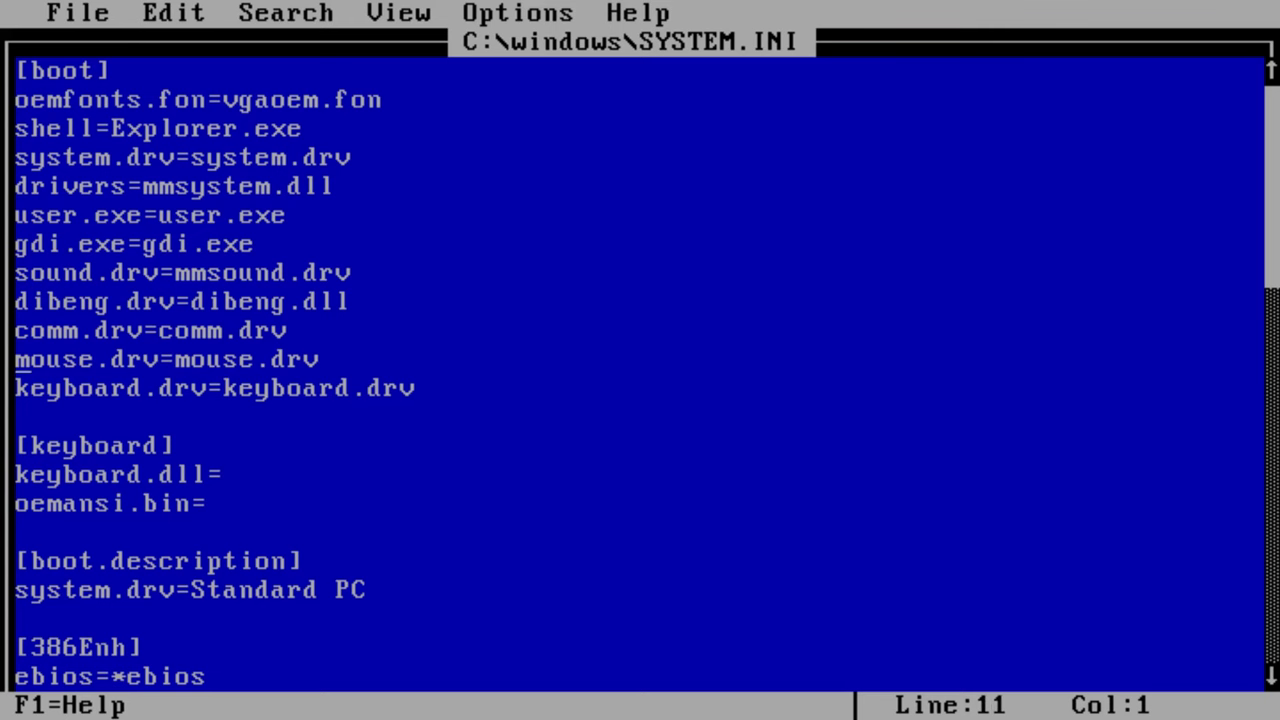
pyautogui.press('Down')
pyautogui.press('Down')
pyautogui.press('Down')
pyautogui.press('Down')
pyautogui.press('Down')
pyautogui.press('Down')
pyautogui.press('Down')
pyautogui.press('Down')
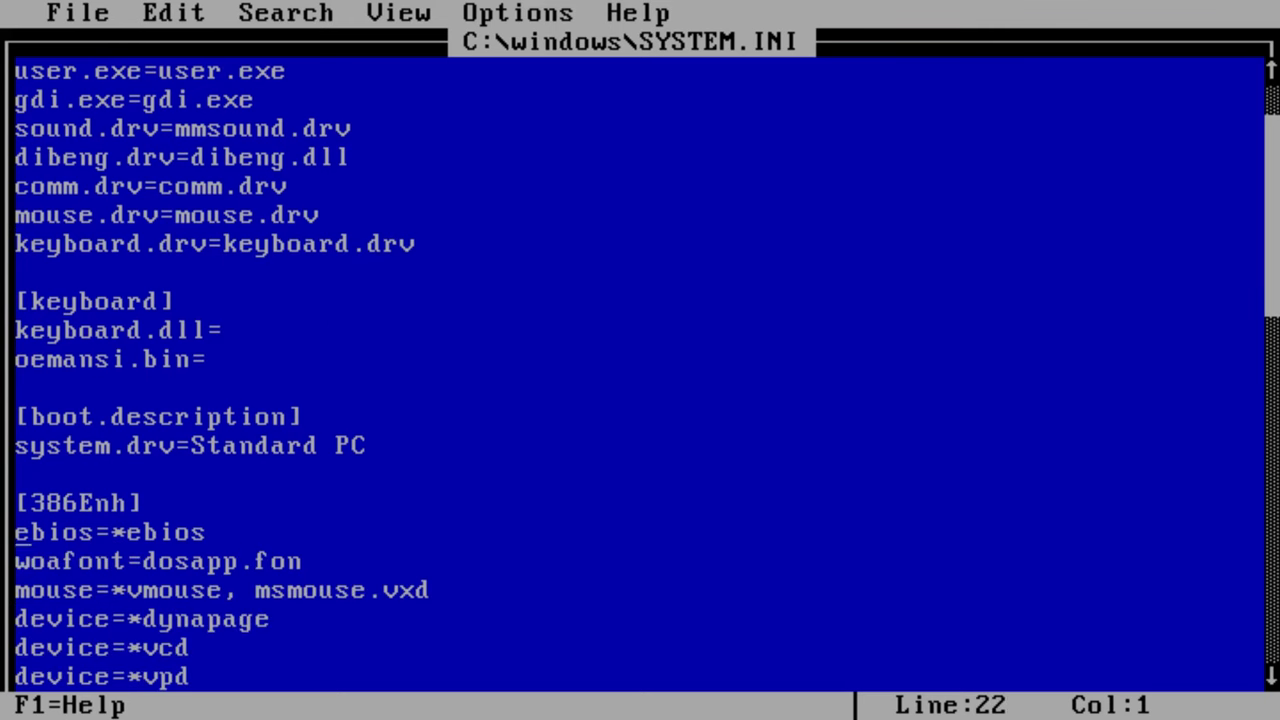
pyautogui.press('Return')
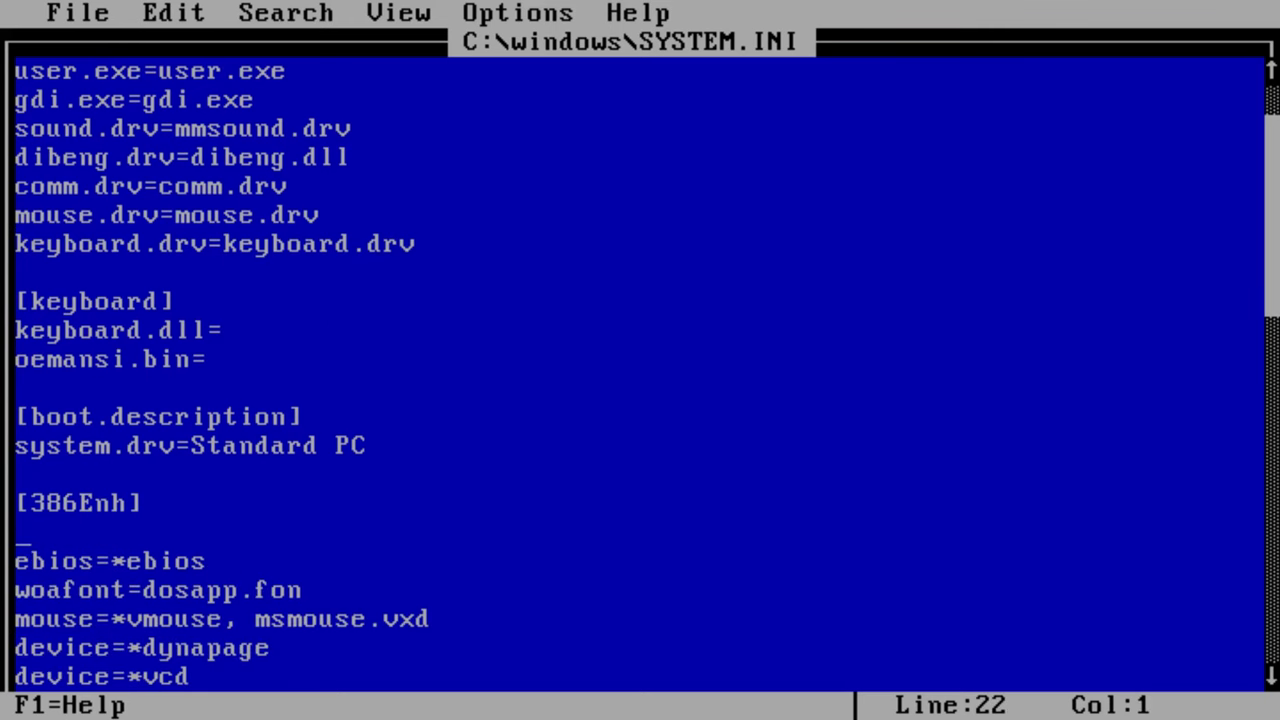
pyautogui.write('MaxPhy')
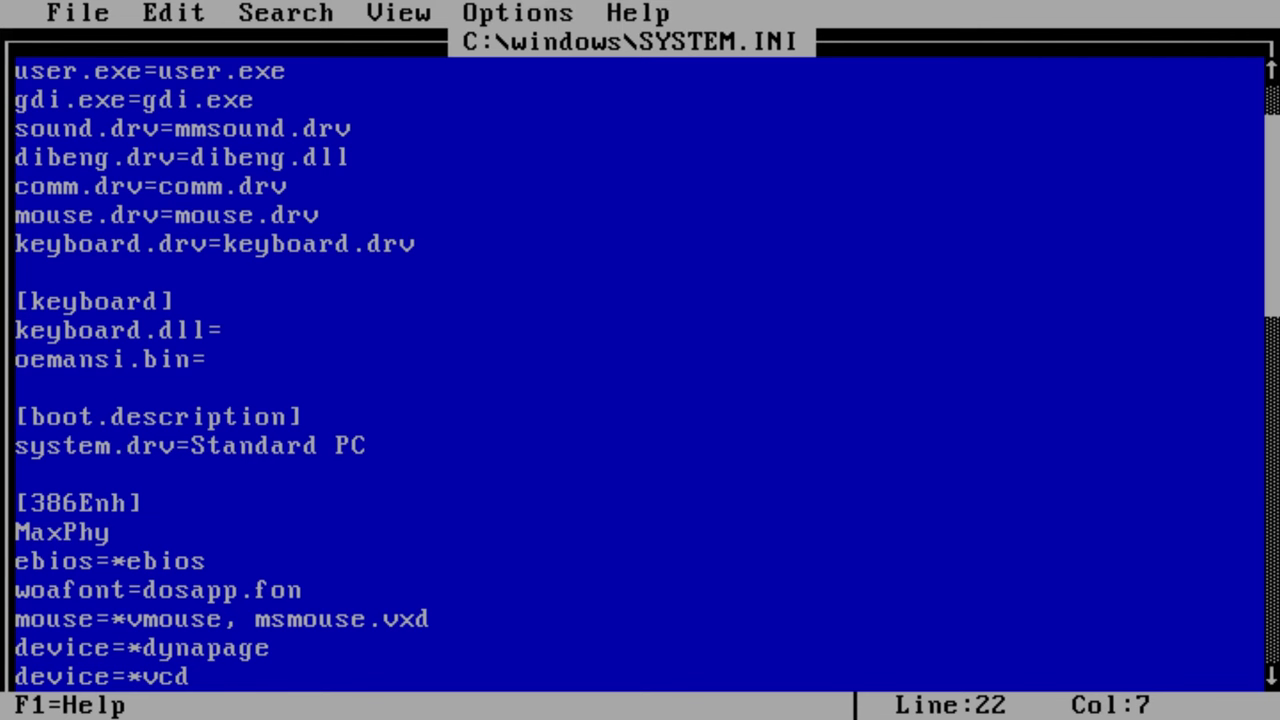
pyautogui.write('sPage=')
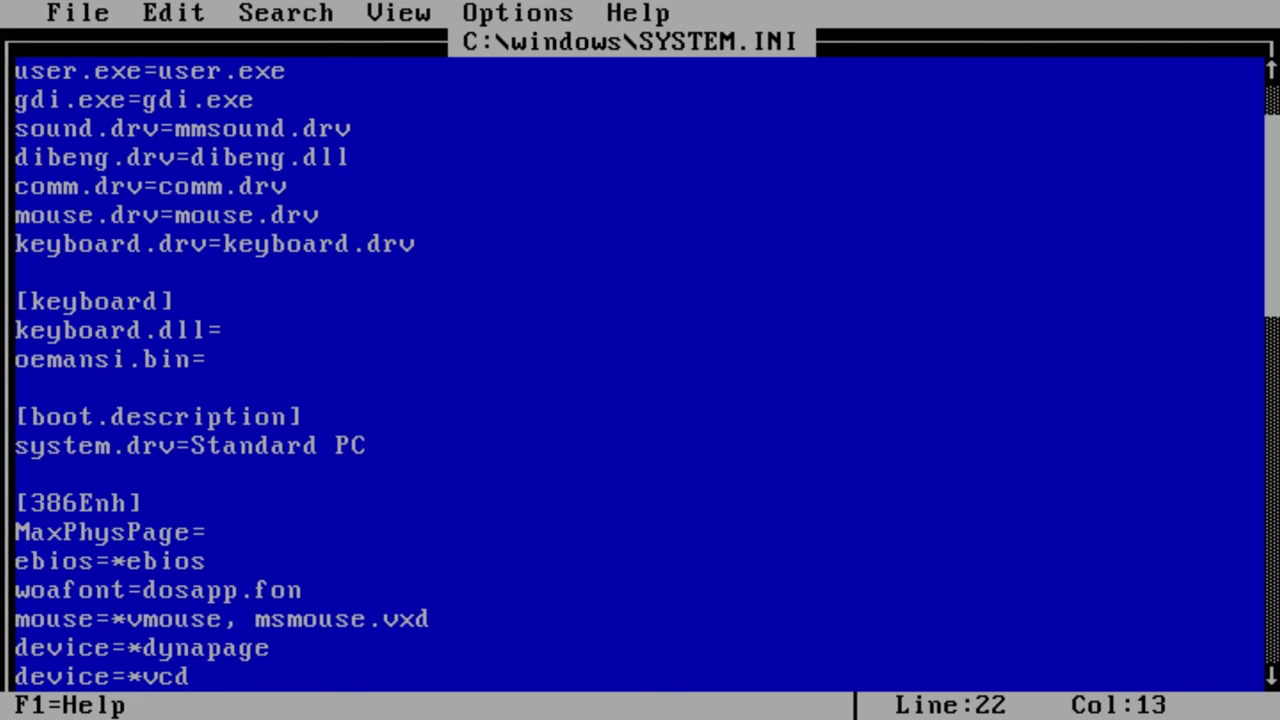
pyautogui.write('20000')
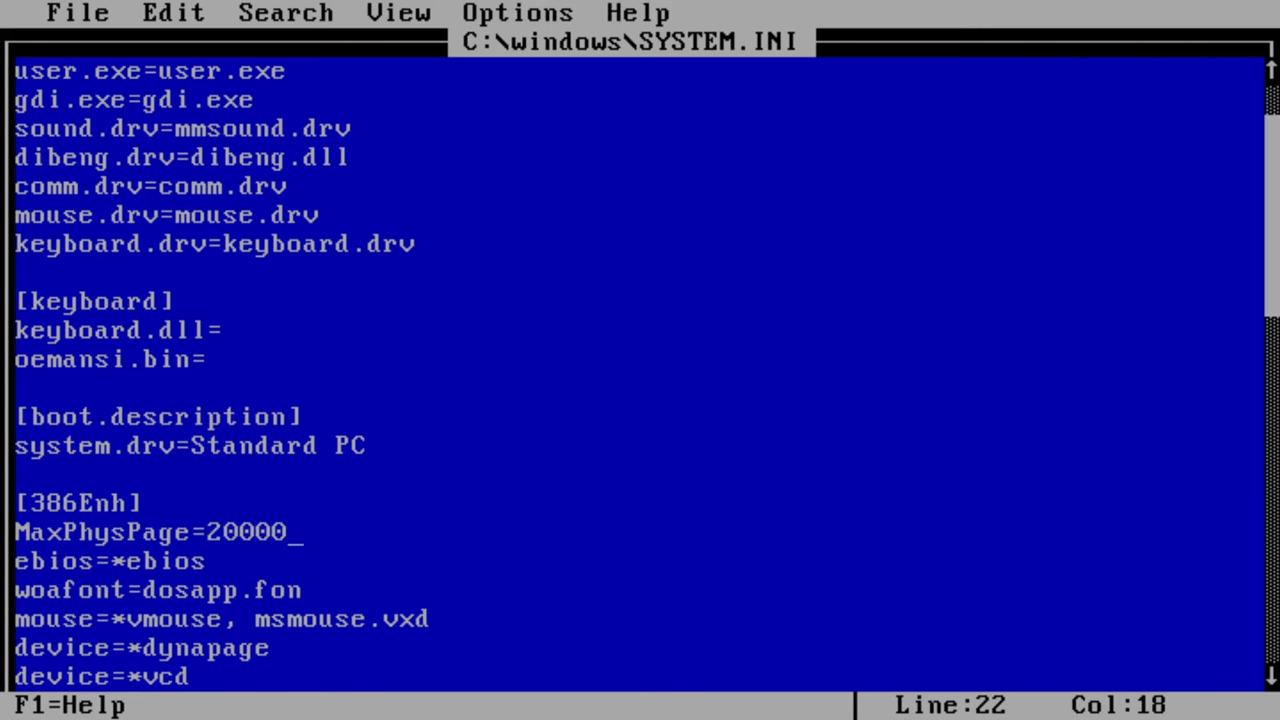
pyautogui.hotkey('alt', 'f')
# Step: Save the edited file, exit the editor and reboot the computer
pyautogui.press('x')
pyautogui.press('Return')
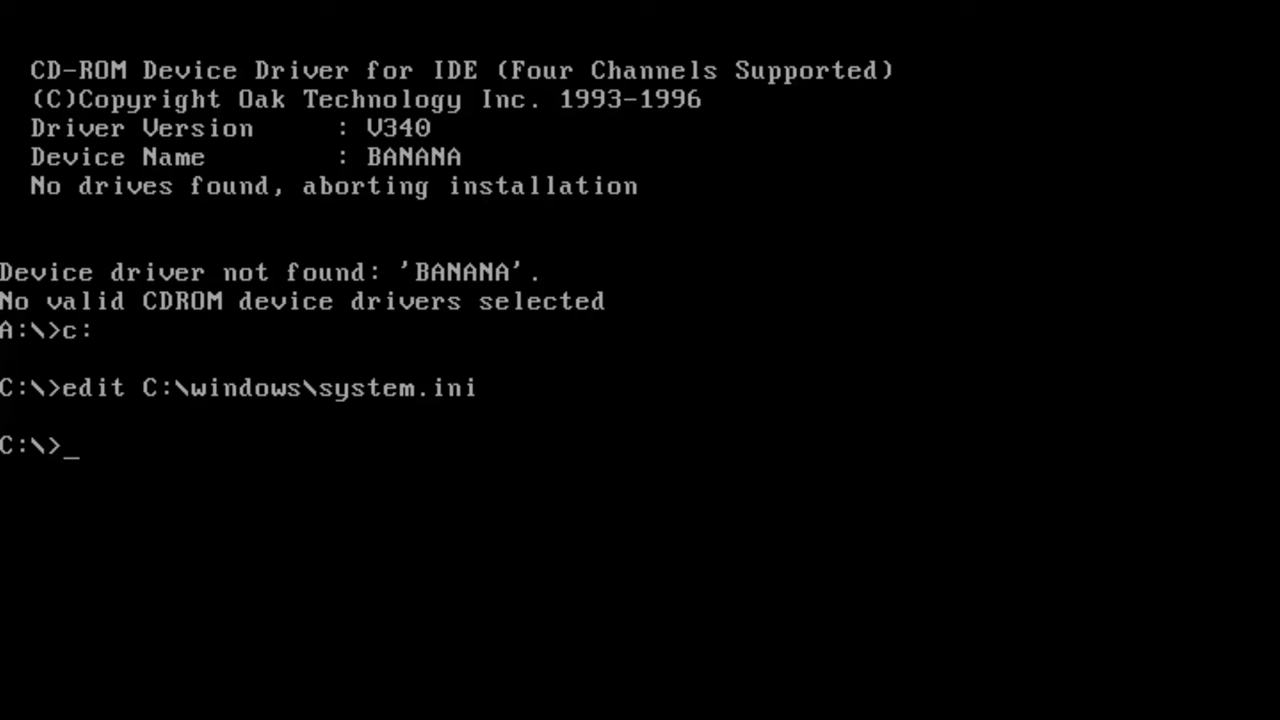
pyautogui.hotkey('ctrl', 'alt', 'Delete')
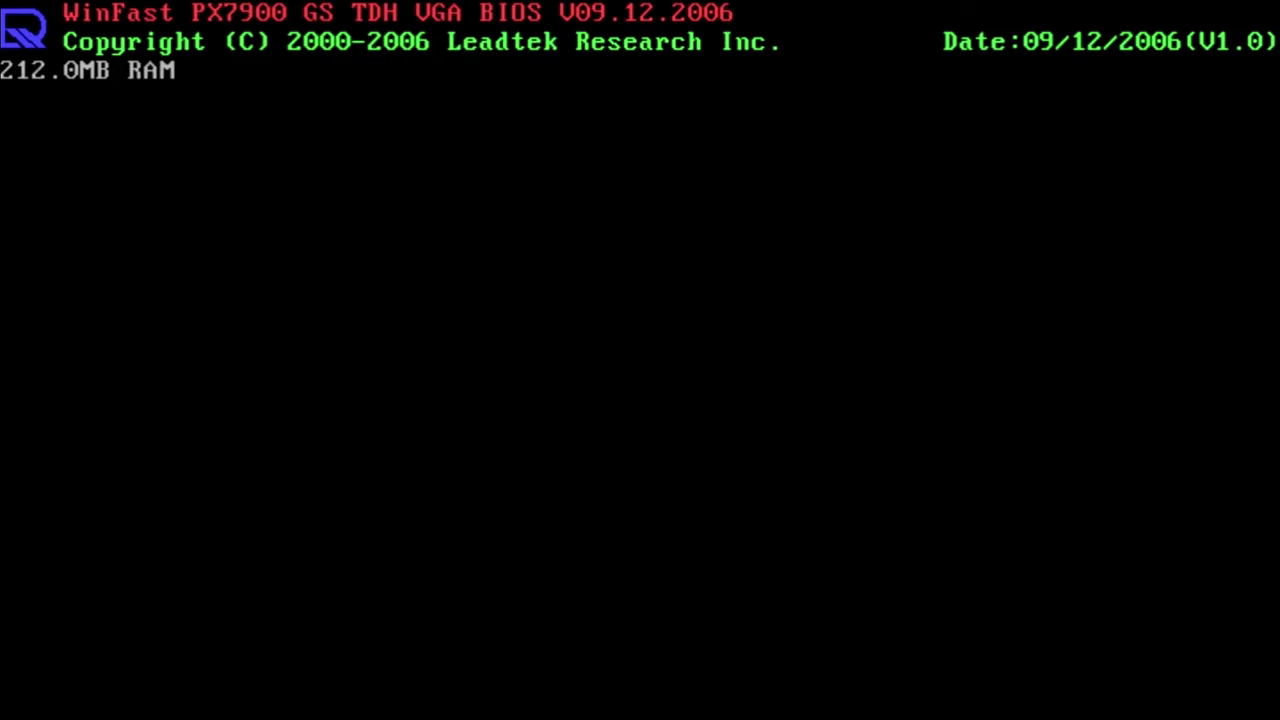
# Step: Boot to Command prompt only and run patchmem to patch the RAM limitation
pyautogui.press('Down')
pyautogui.press('Down')
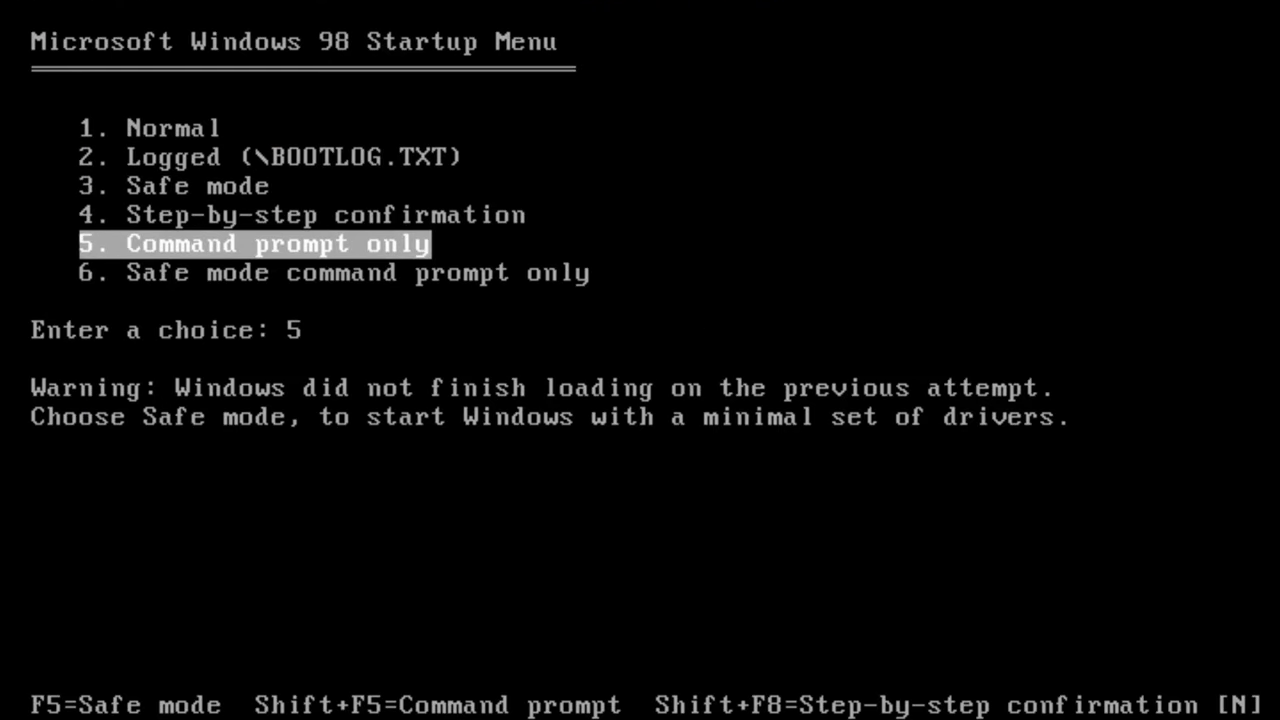
pyautogui.press('Return')
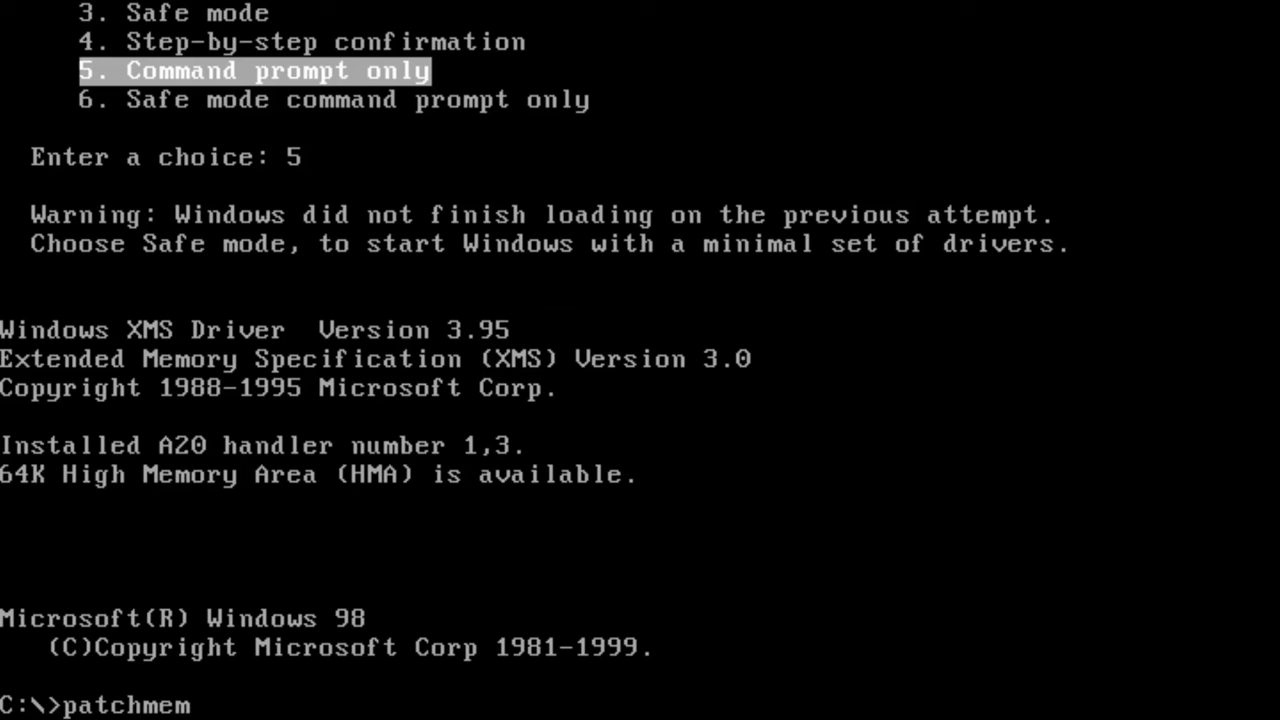
pyautogui.write('patchmem')
pyautogui.press('Return')
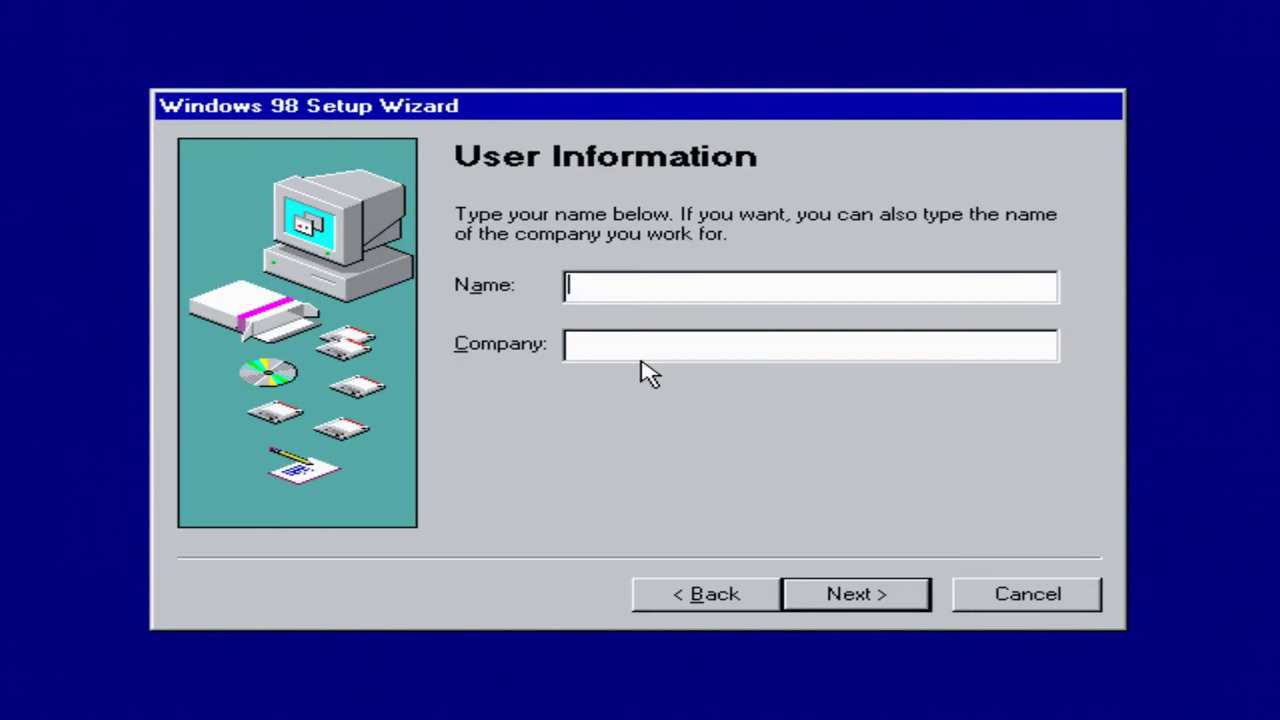
# Step: Enter the user name and company 'O tempora!' on Setup's user information page
pyautogui.write('OMORES')
pyautogui.press('Tab')
pyautogui.write('O tempora')
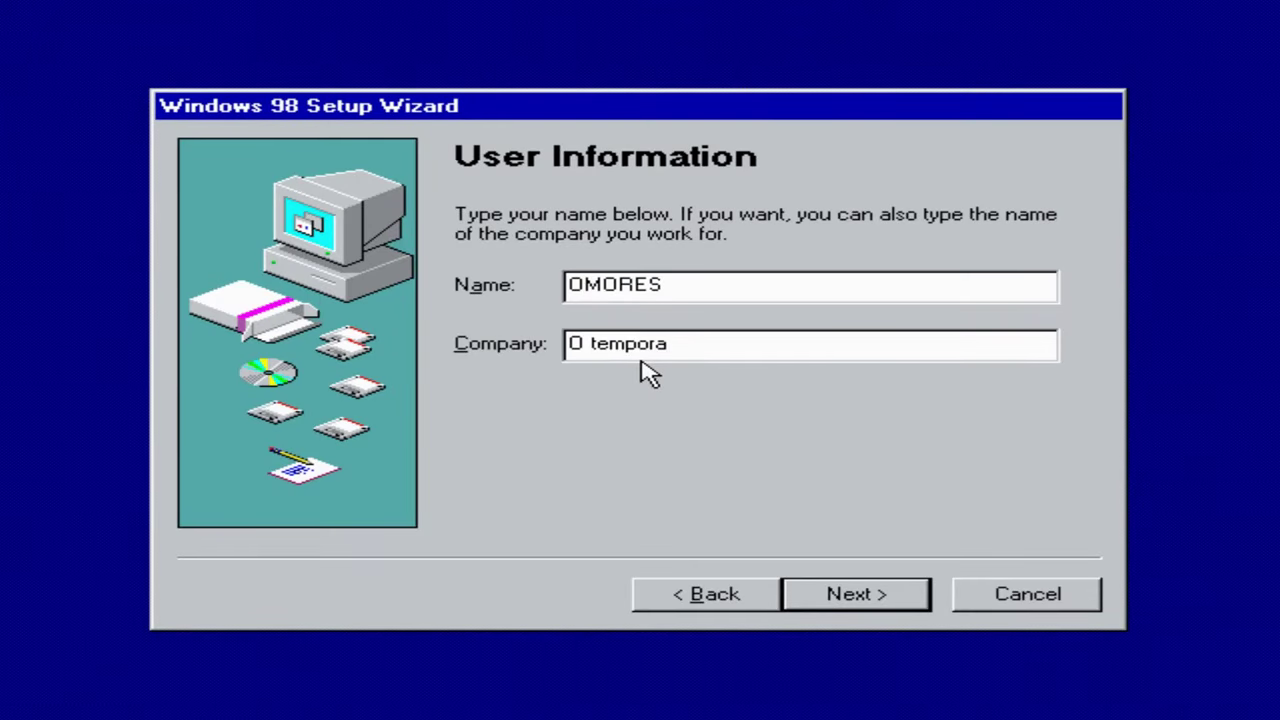
pyautogui.write('!')
pyautogui.press('Return')
# Step: Accept the licence agreement and enter the Windows 98 product key
pyautogui.hotkey('alt', 'a')
pyautogui.click(820, 598)
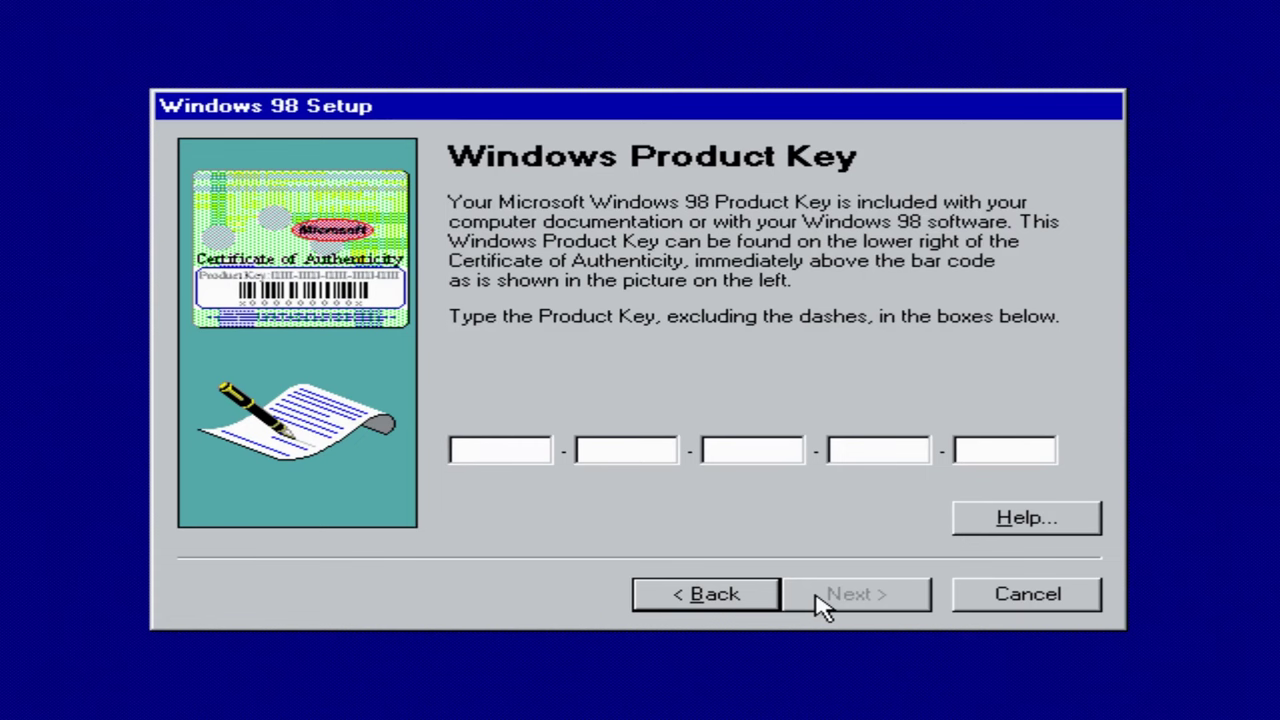
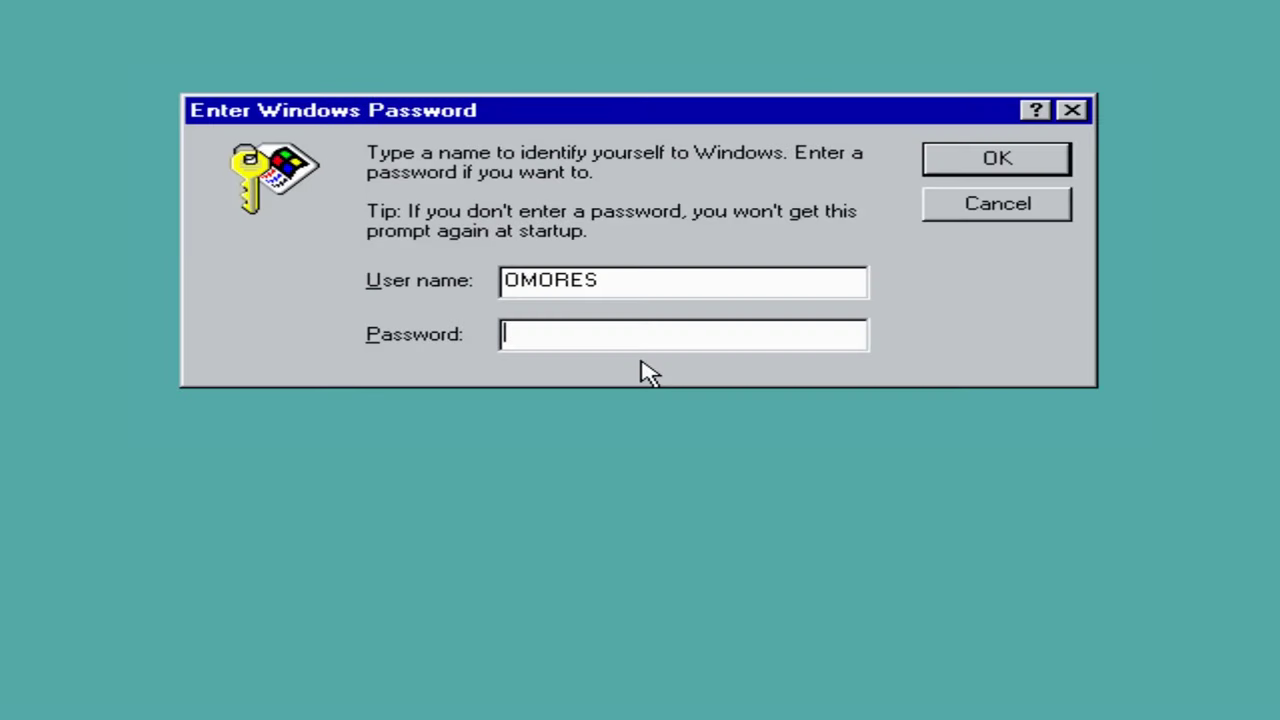
# Step: Skip the password, install the found hardware, and review DirectX diagnostics with dxdiag
pyautogui.press('Return')
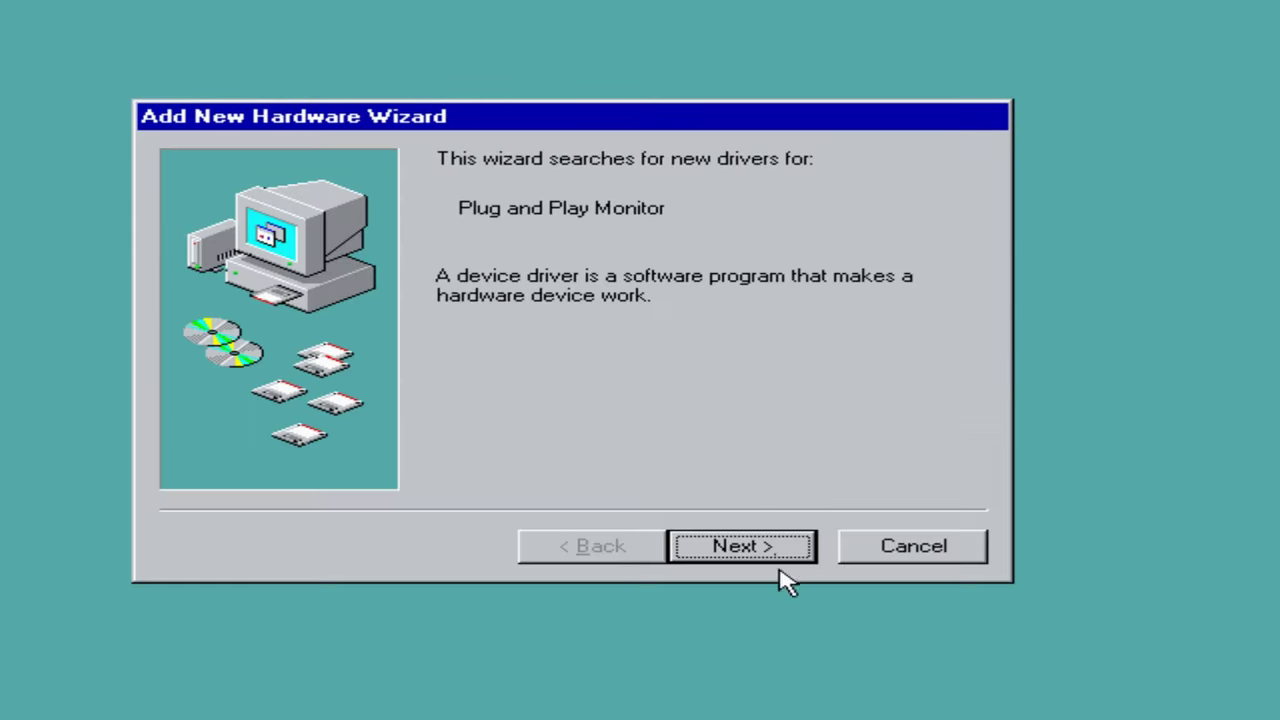
pyautogui.click(748, 548)
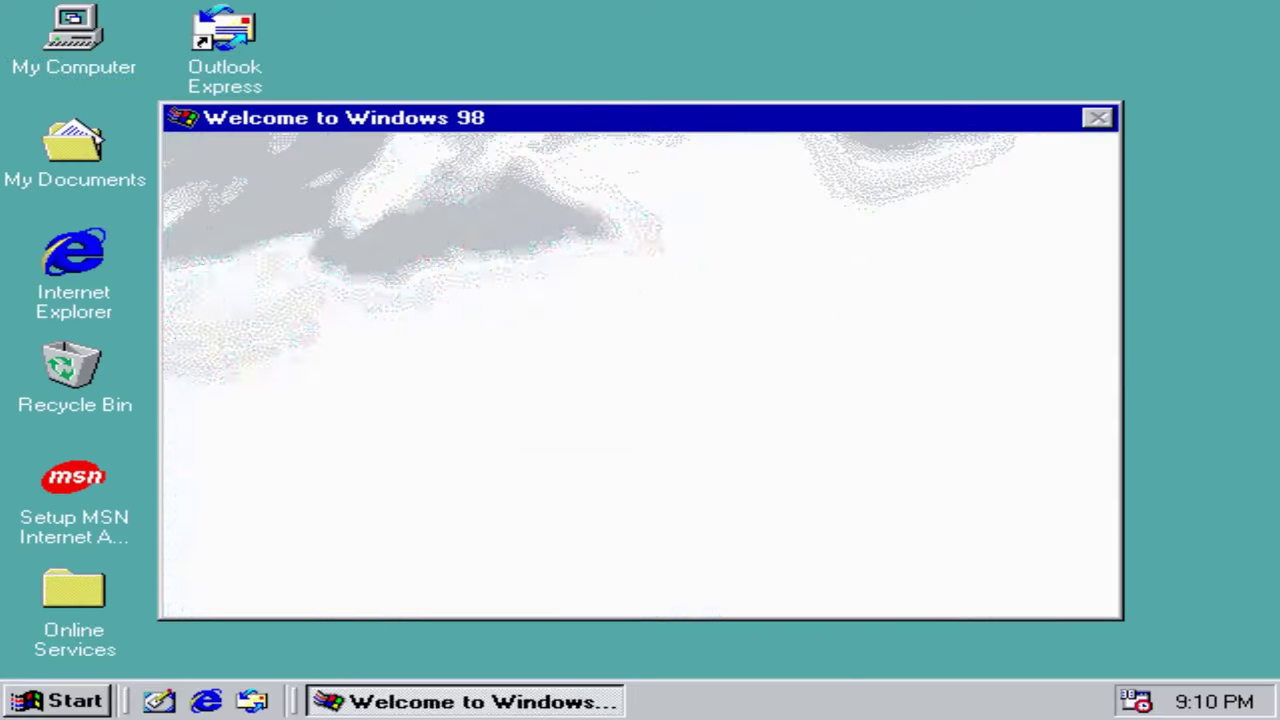
pyautogui.press('super')
pyautogui.write('rdxdiag')
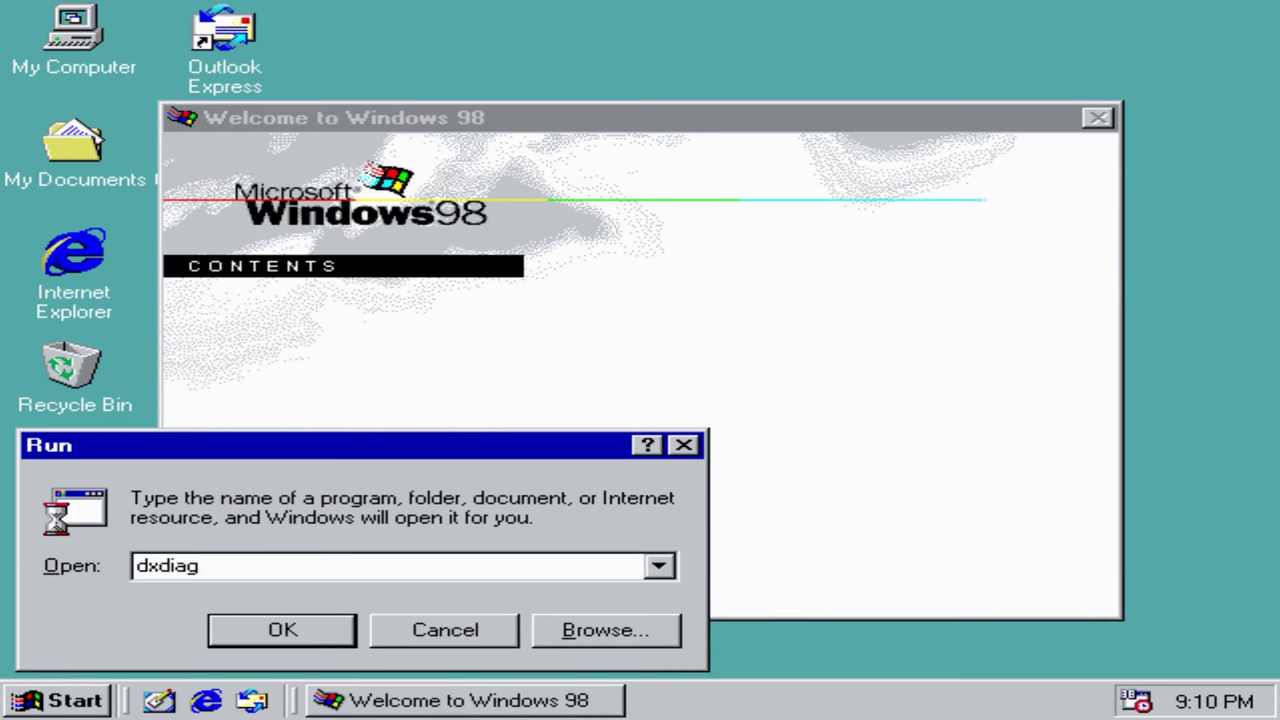
pyautogui.press('Return')
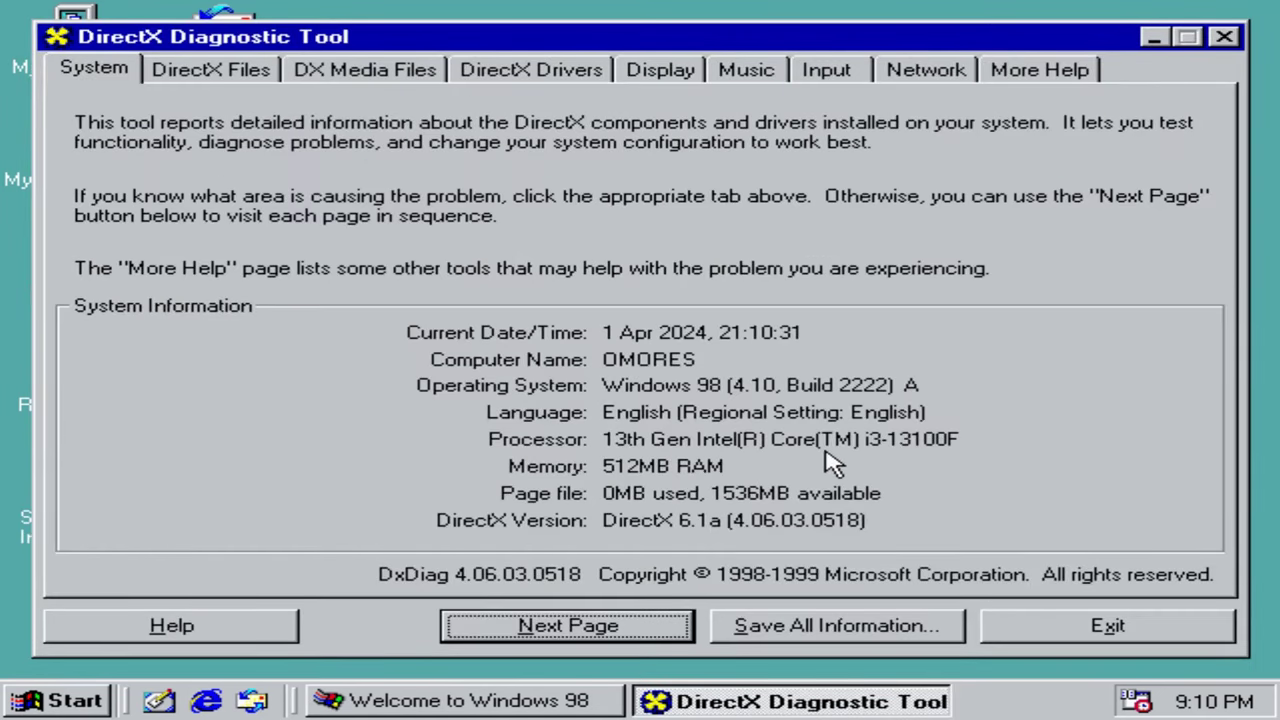
pyautogui.click(1222, 37)
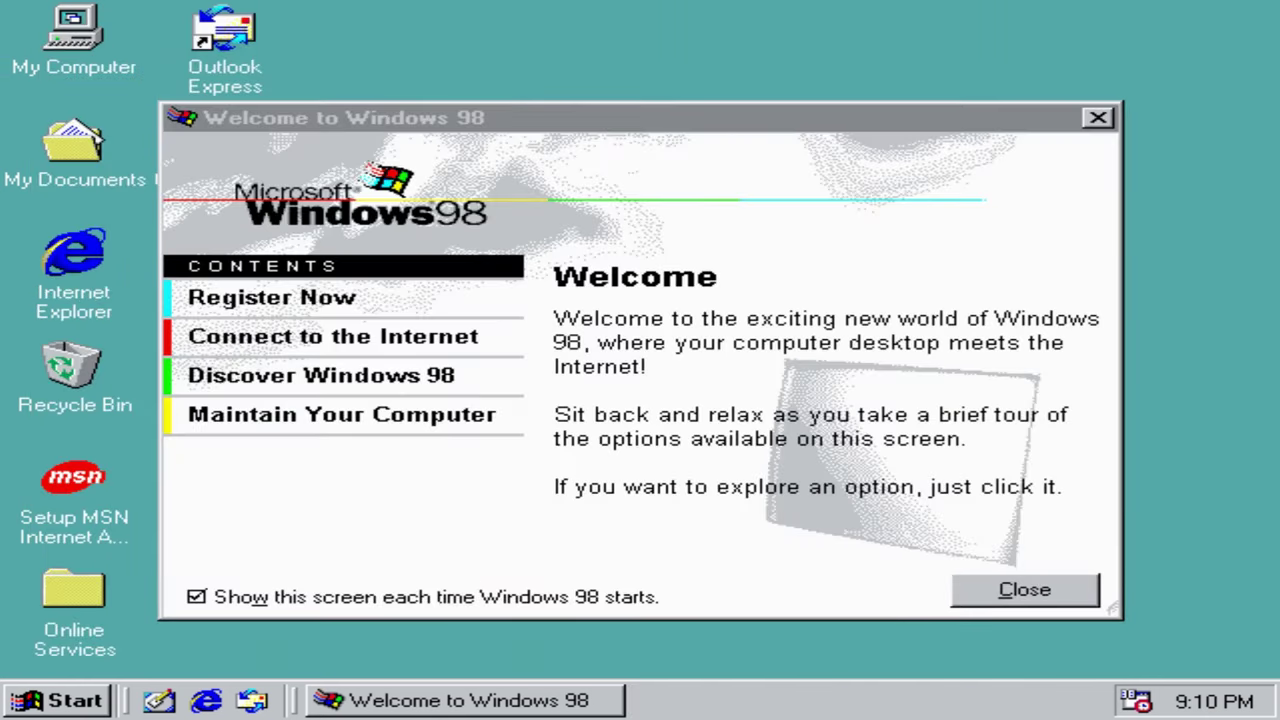
# Step: Show the Win98se (C:) drive's used and free space in a maximized My Computer window
pyautogui.press('Return')
pyautogui.click(527, 270)
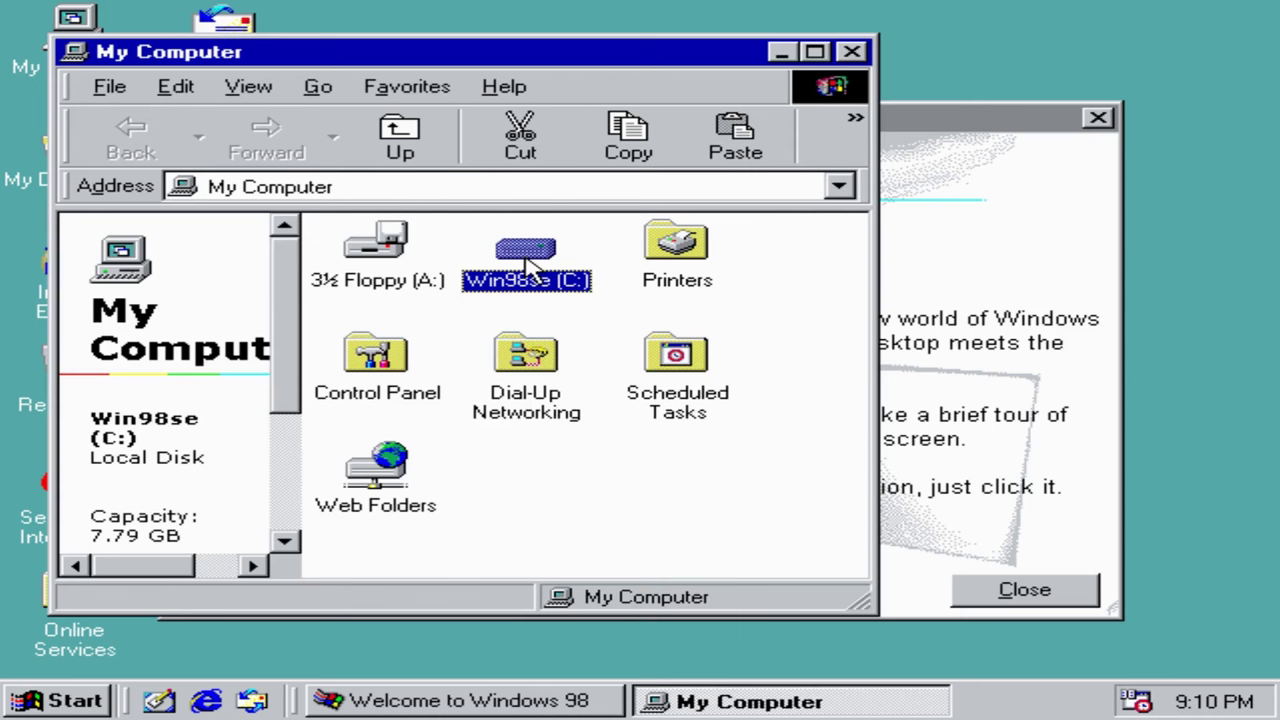
pyautogui.click(289, 416)
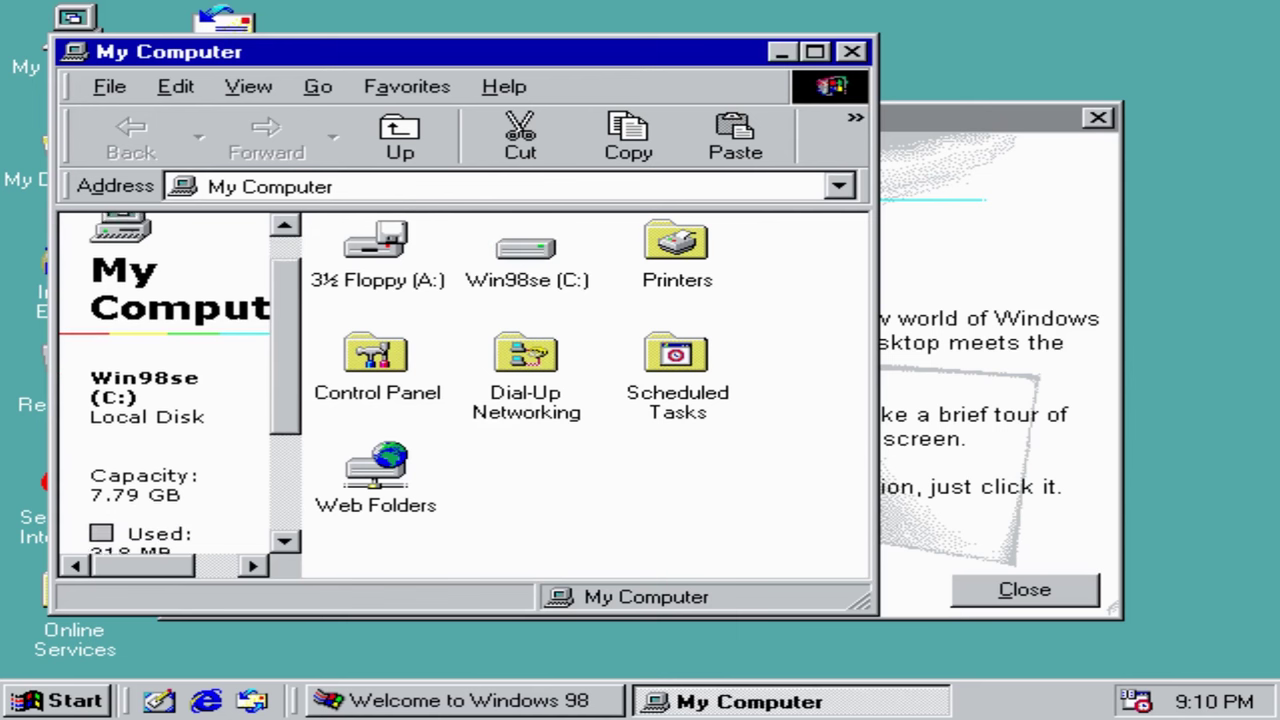
pyautogui.click(289, 440)
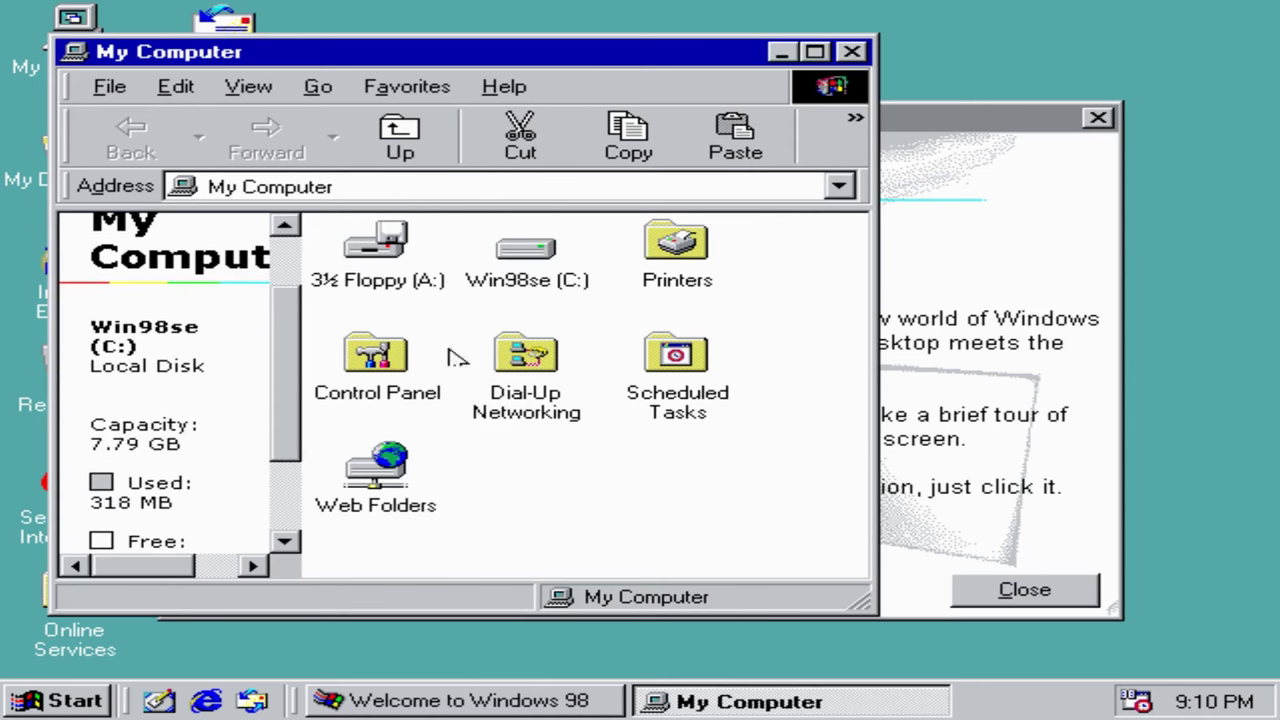
pyautogui.click(815, 51)
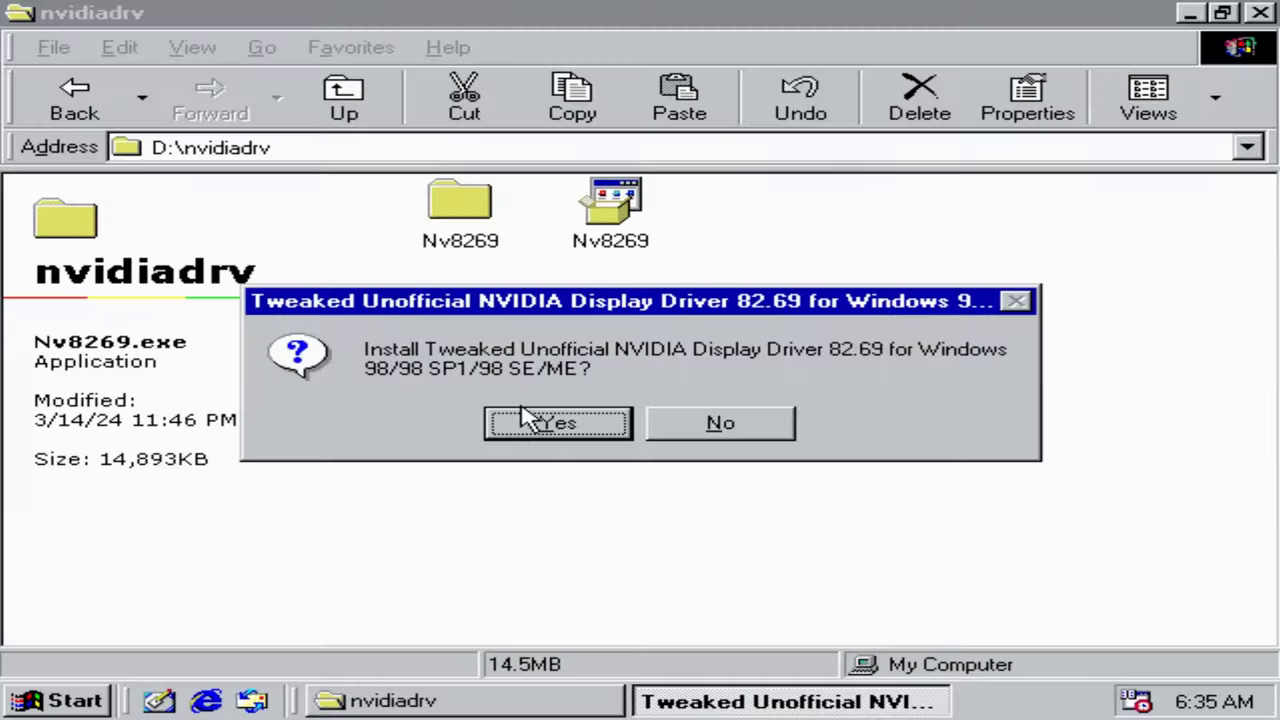
# Step: Launch the NVIDIA driver installer, accept its licence agreement and continue setup
pyautogui.click(535, 421)
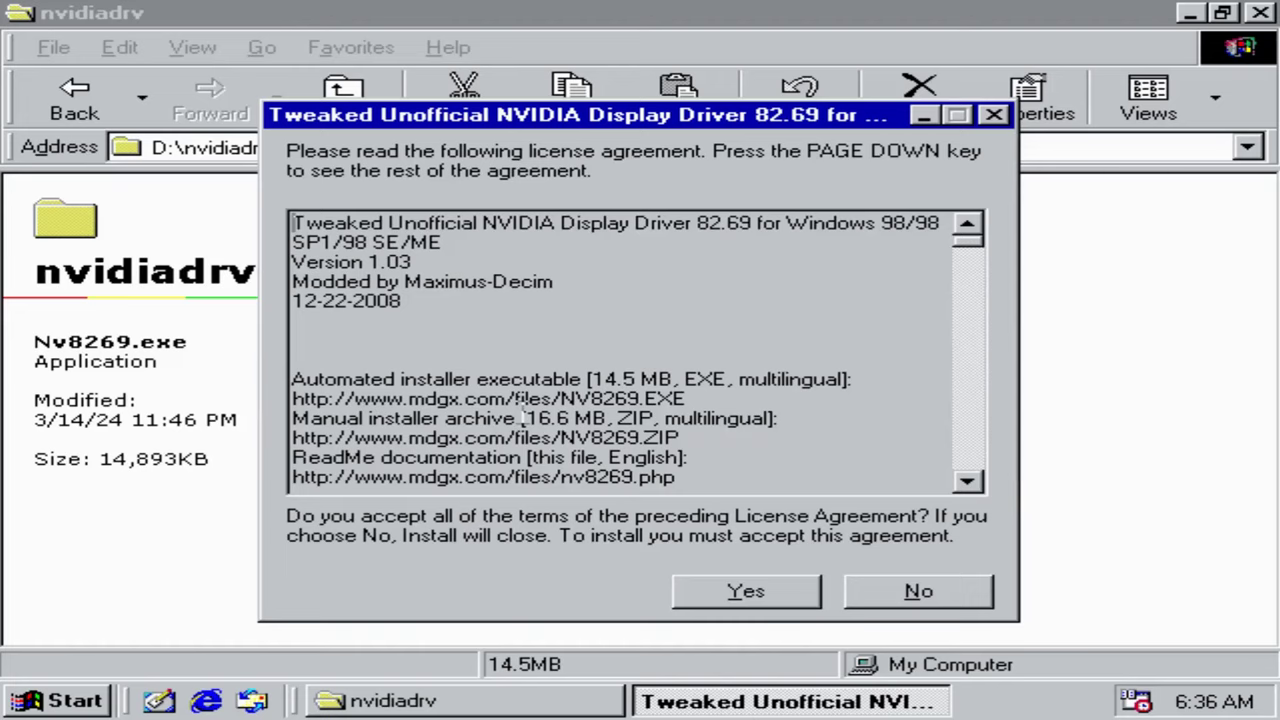
pyautogui.moveTo(980, 249); pyautogui.dragTo(982, 470)
pyautogui.click(790, 592)
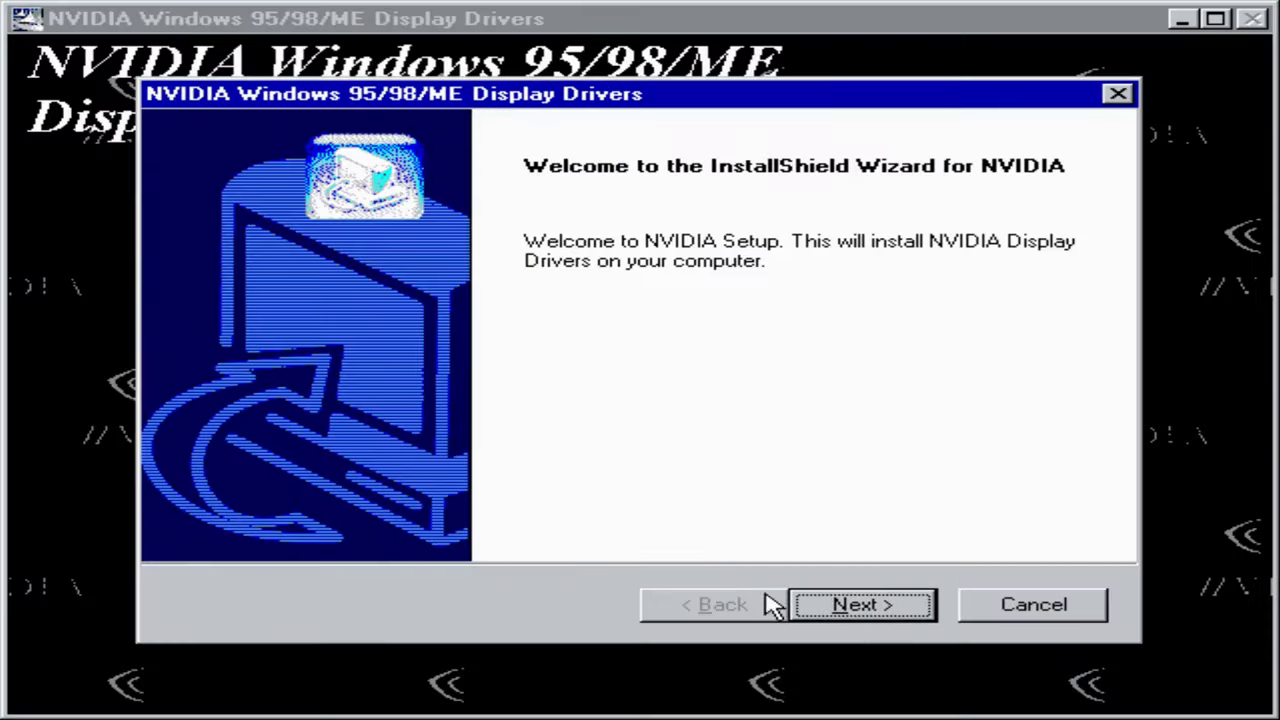
pyautogui.click(848, 603)
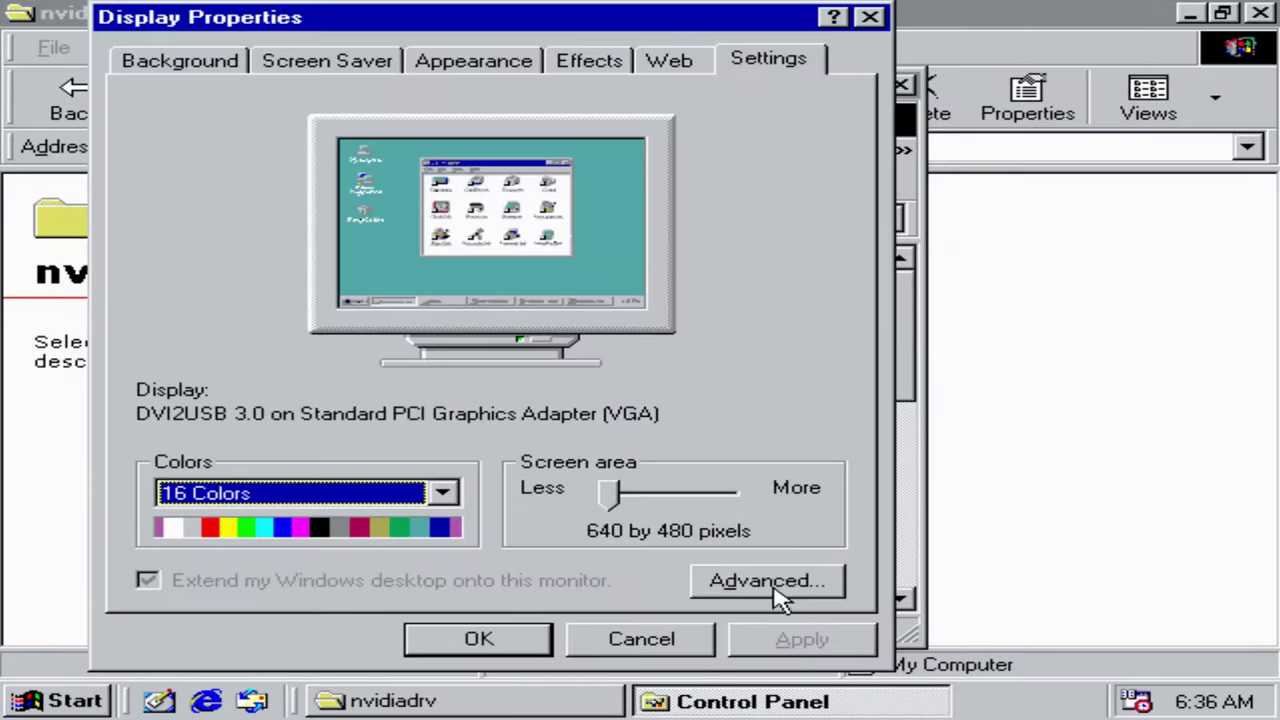
# Step: Start changing the display adapter's driver, choosing to pick it from a list
pyautogui.click(774, 591)
pyautogui.click(331, 63)
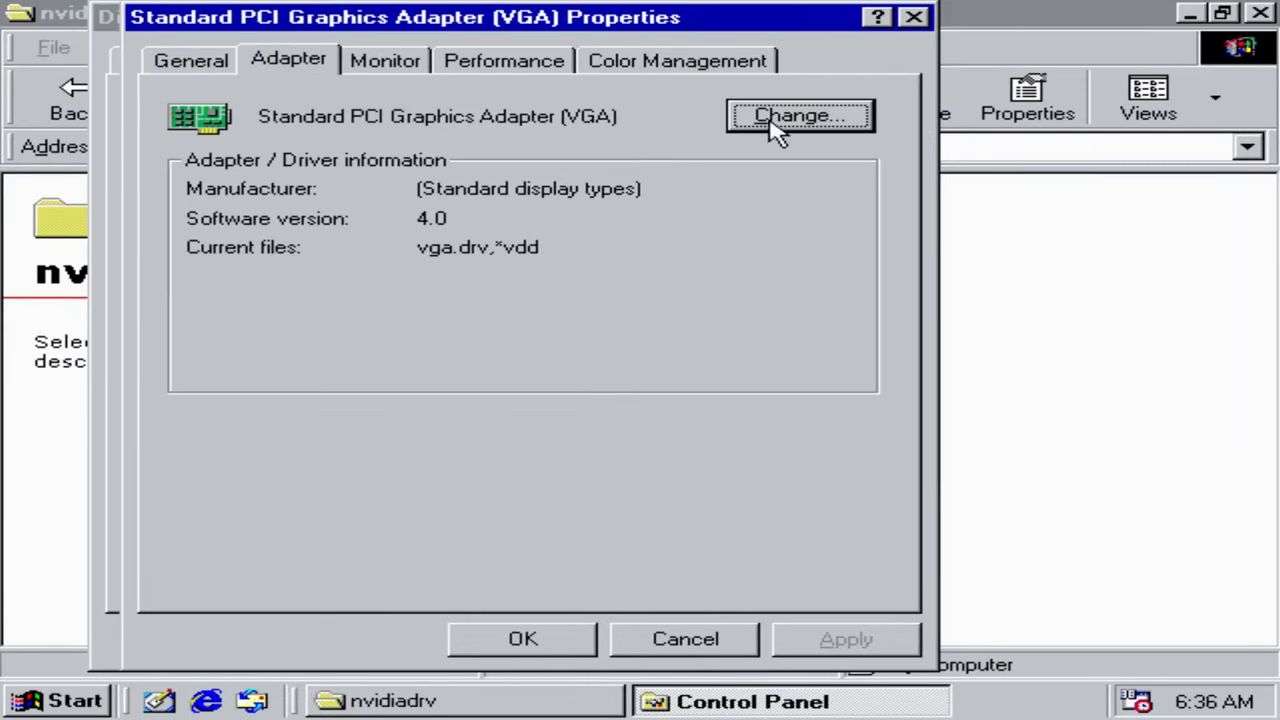
pyautogui.click(785, 117)
pyautogui.click(789, 547)
pyautogui.click(757, 294)
pyautogui.click(795, 545)
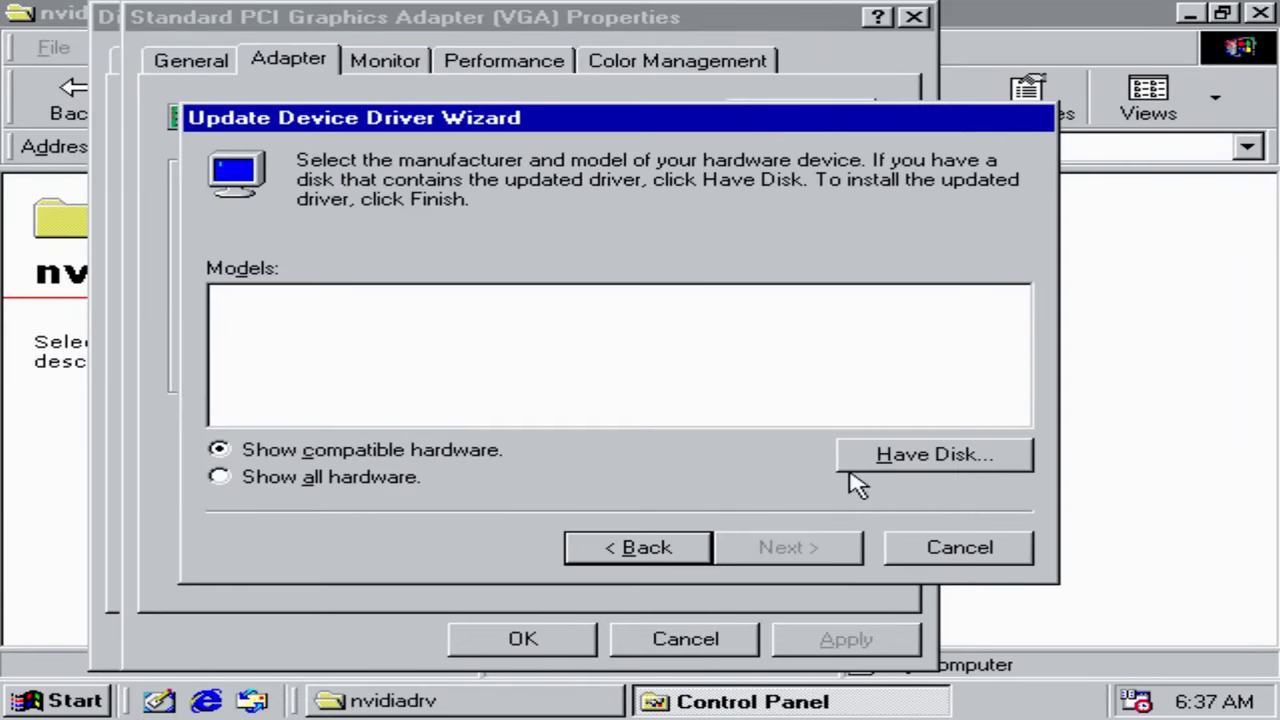
# Step: Install the GeForce 7900 GS driver from D:\nvidiadrv\nv8269 via Have Disk
pyautogui.click(936, 454)
pyautogui.click(894, 389)
pyautogui.click(955, 601)
pyautogui.click(780, 677)
pyautogui.click(818, 434)
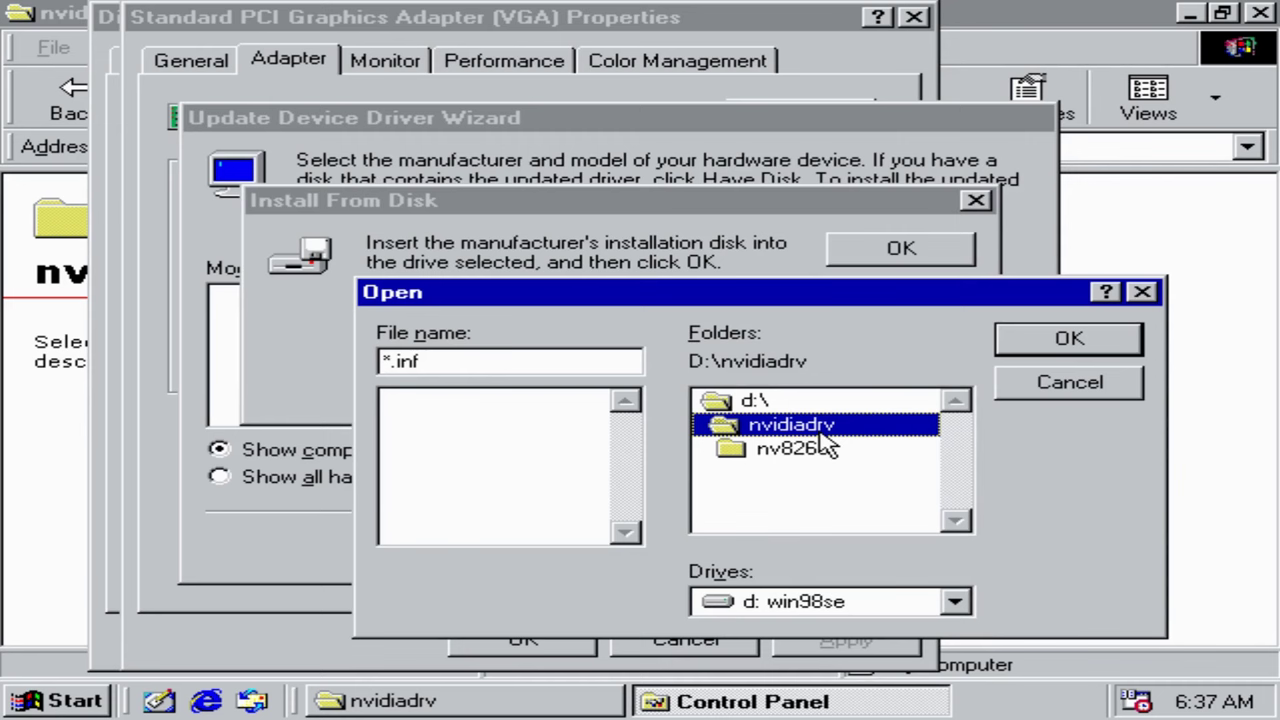
pyautogui.doubleClick(792, 448)
pyautogui.click(1062, 340)
pyautogui.click(905, 250)
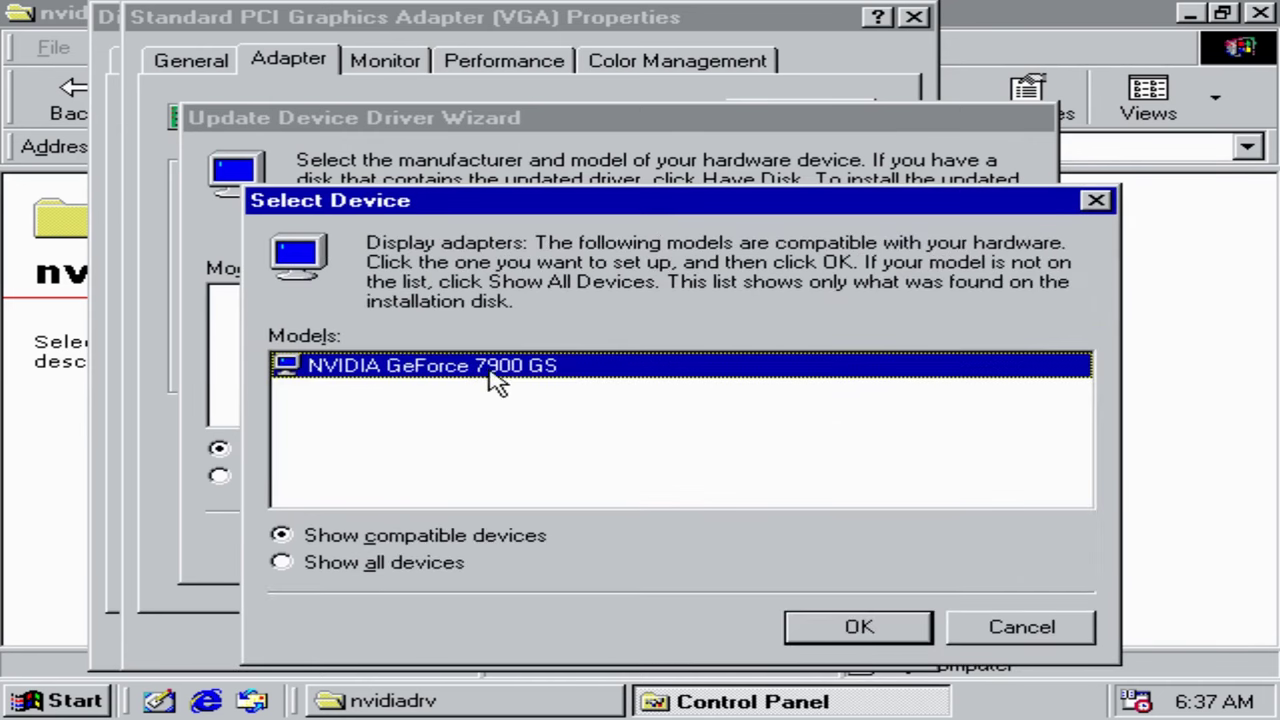
pyautogui.click(855, 627)
pyautogui.click(806, 551)
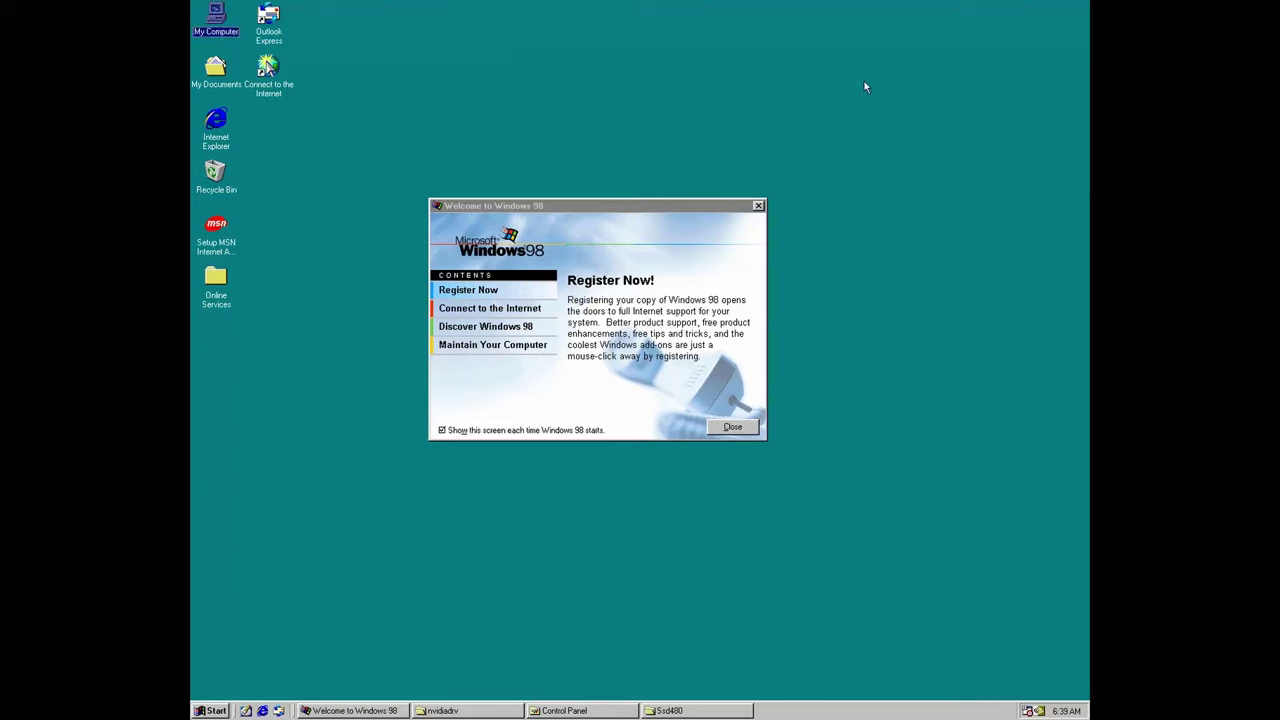
# Step: Open the GeForce 7900 GS's NVIDIA page from Display Properties Settings > Advanced
pyautogui.rightClick(864, 81)
pyautogui.click(880, 218)
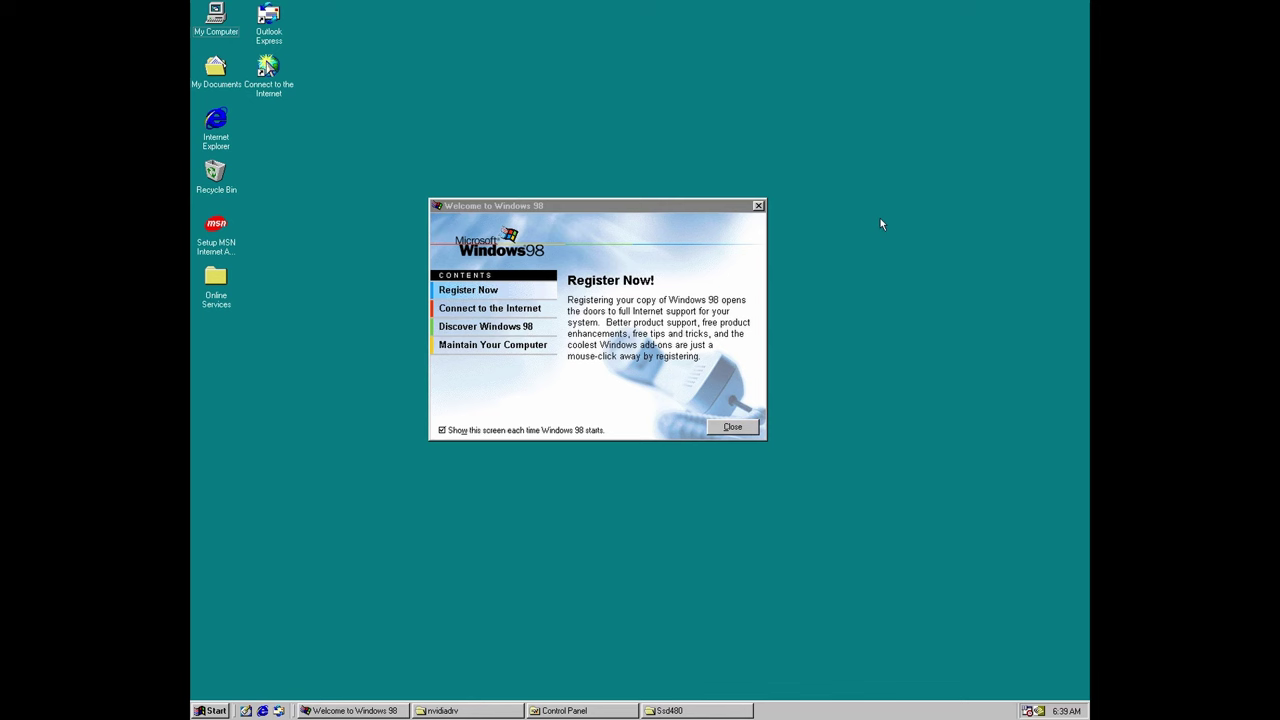
pyautogui.click(505, 92)
pyautogui.click(482, 332)
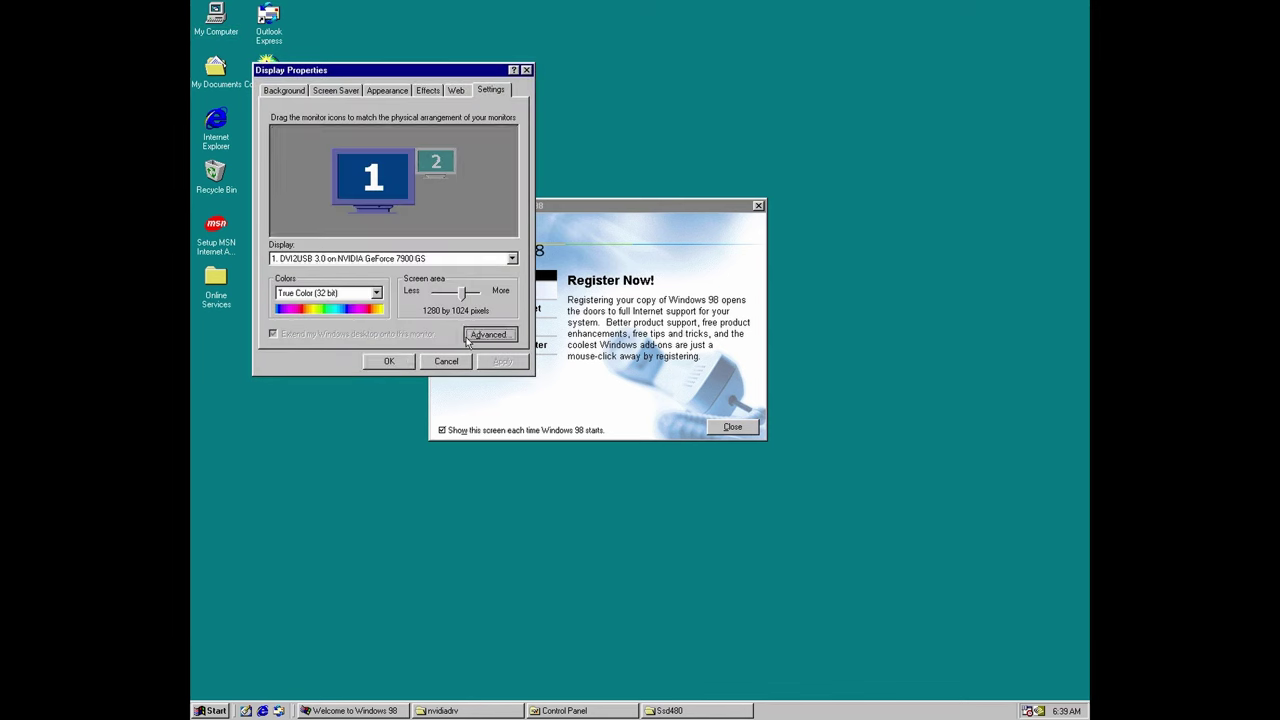
pyautogui.click(490, 106)
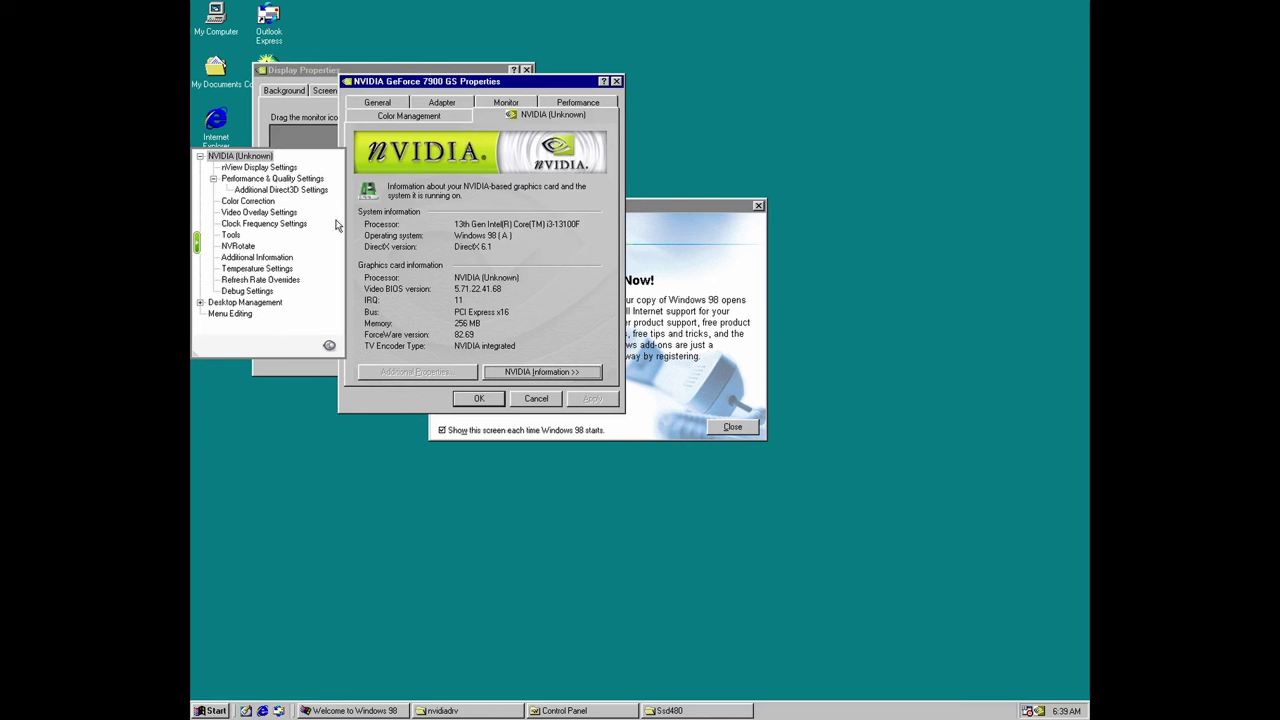
# Step: Check the 57° GPU temperature and clock frequency settings, selecting the patch author's name
pyautogui.click(268, 270)
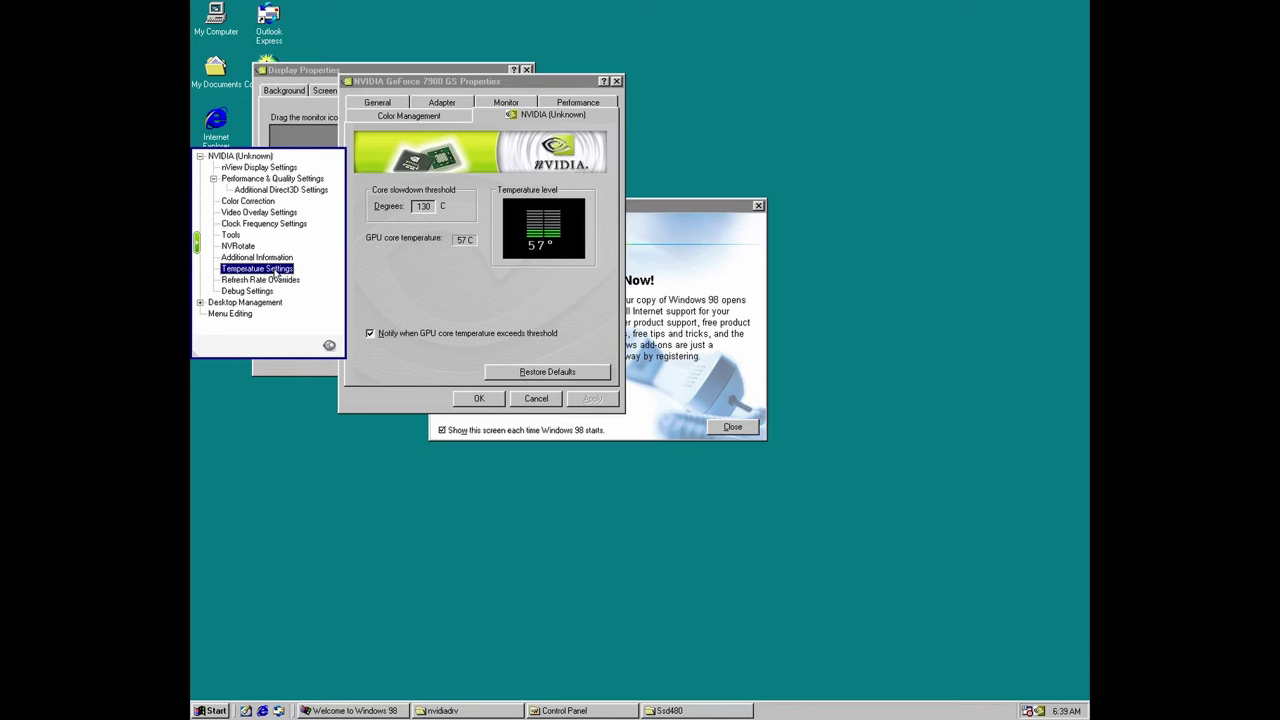
pyautogui.click(300, 226)
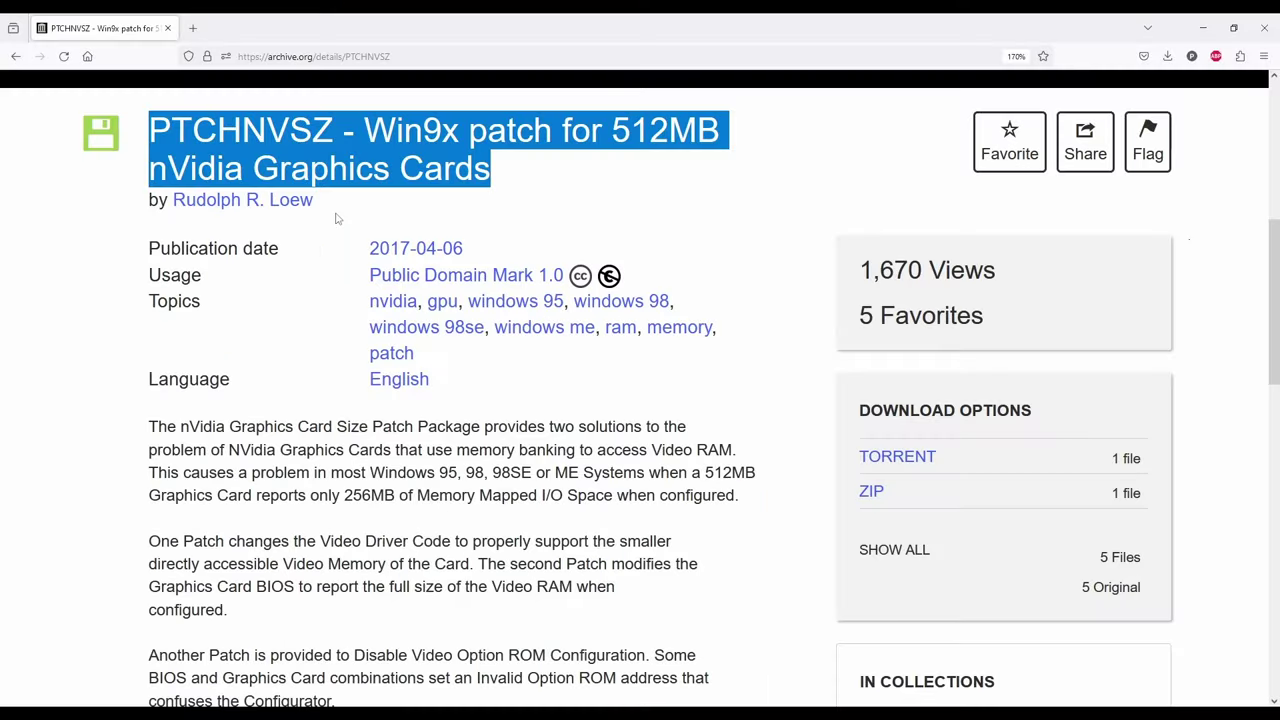
pyautogui.moveTo(318, 200); pyautogui.dragTo(168, 200)
pyautogui.scroll(-2, 631, 366)
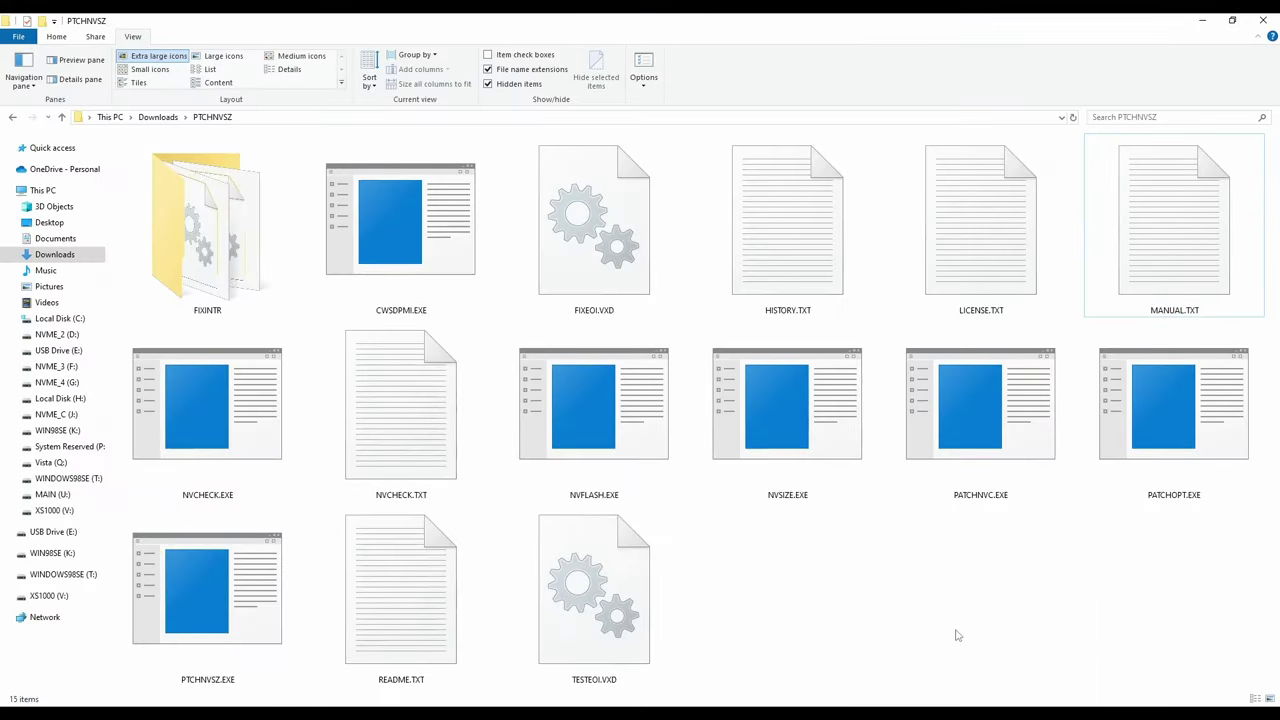
# Step: Open PTCHNVSZ's MANUAL.TXT in Notepad, reposition it and select the installation steps
pyautogui.click(1183, 242)
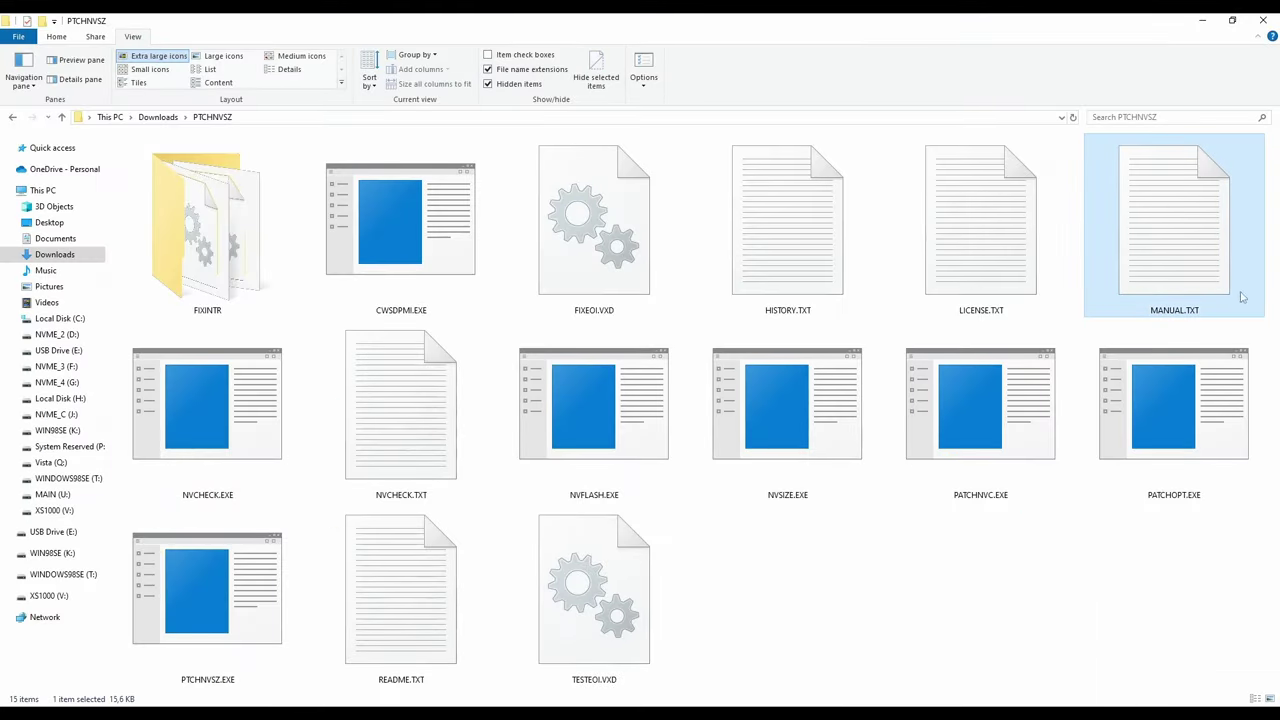
pyautogui.doubleClick(1182, 258)
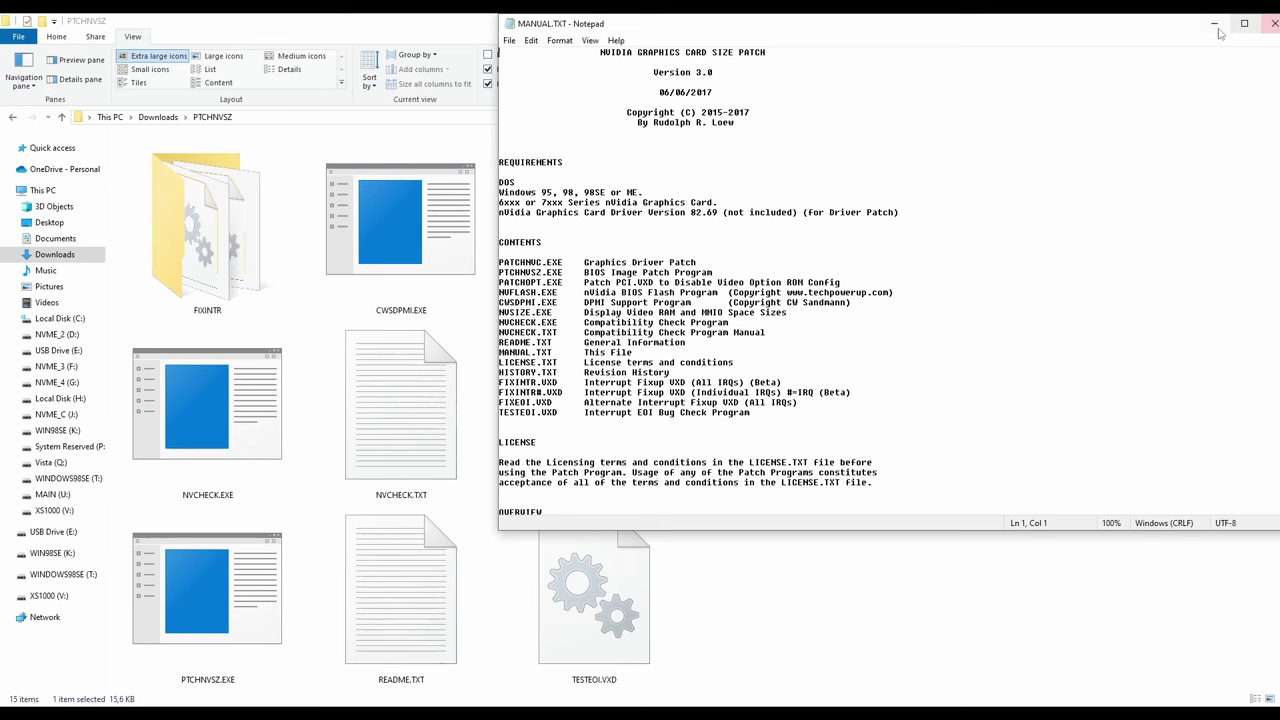
pyautogui.moveTo(1170, 27); pyautogui.dragTo(1085, 65)
pyautogui.moveTo(1197, 100); pyautogui.dragTo(1223, 215)
pyautogui.moveTo(769, 448); pyautogui.dragTo(430, 140)
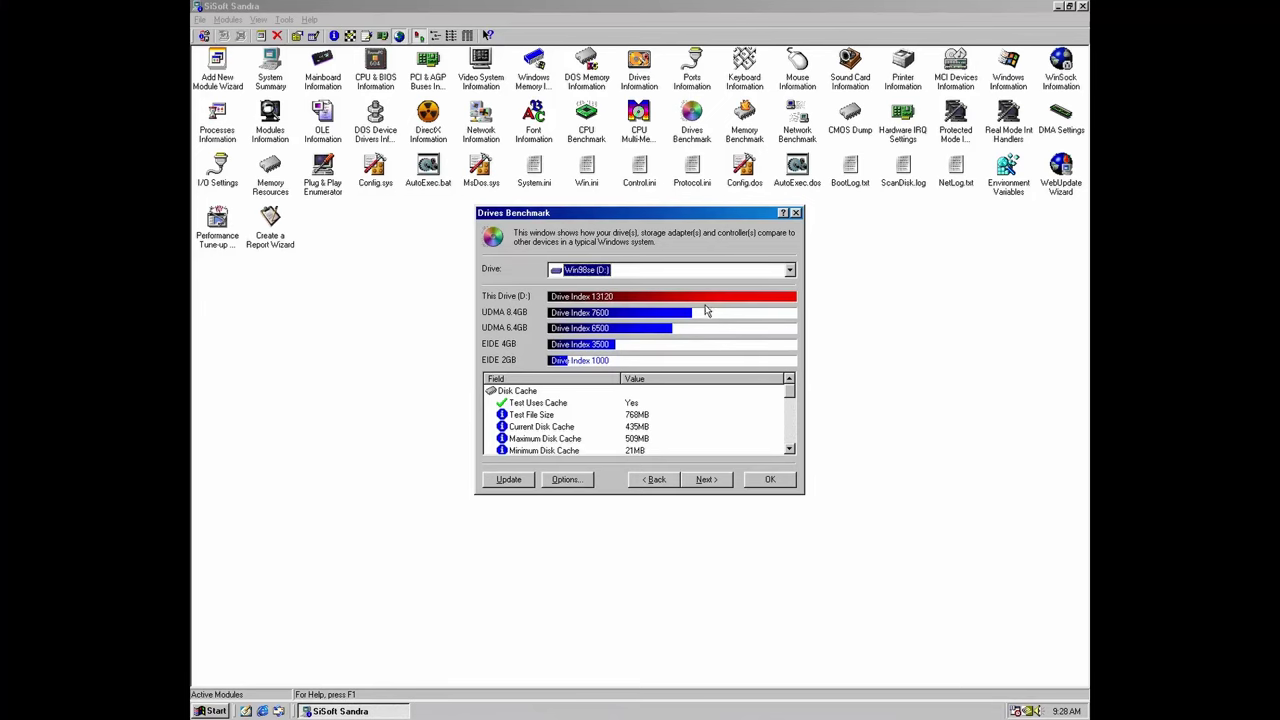
# Step: Scroll the D: drive benchmark results and apply the stretched NVIDIA wallpaper
pyautogui.moveTo(789, 396); pyautogui.dragTo(792, 427)
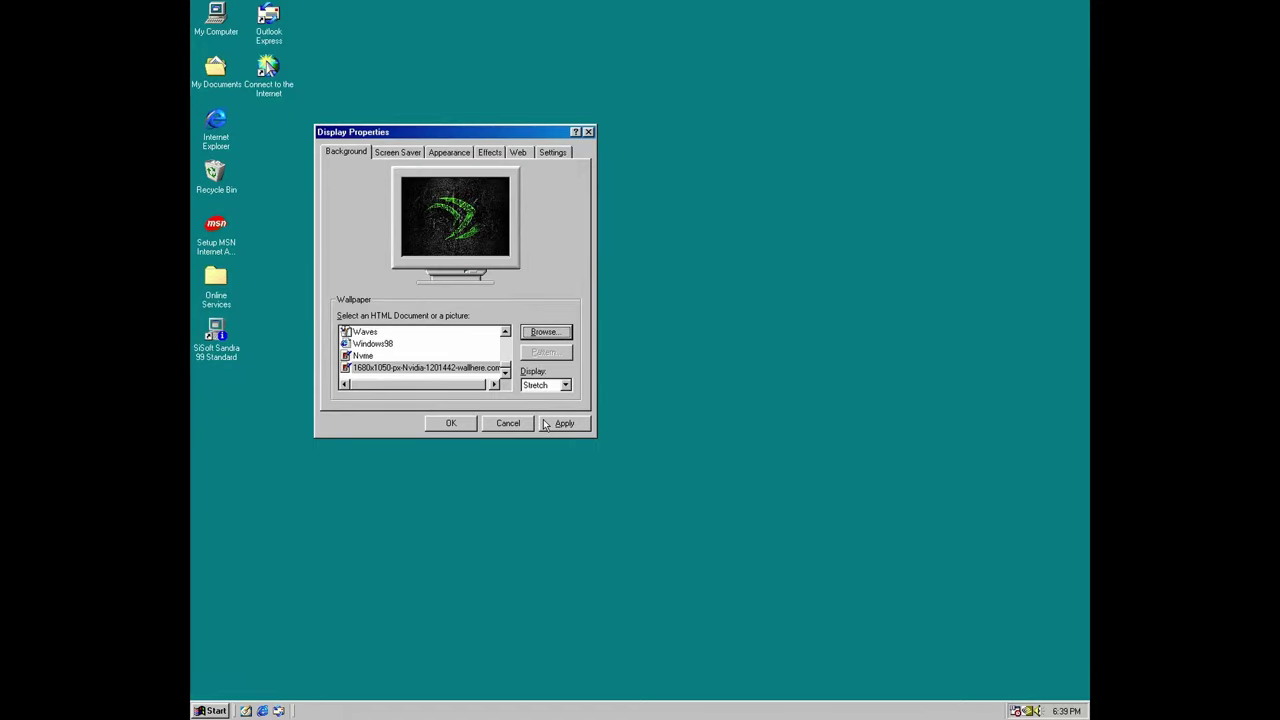
pyautogui.click(546, 424)
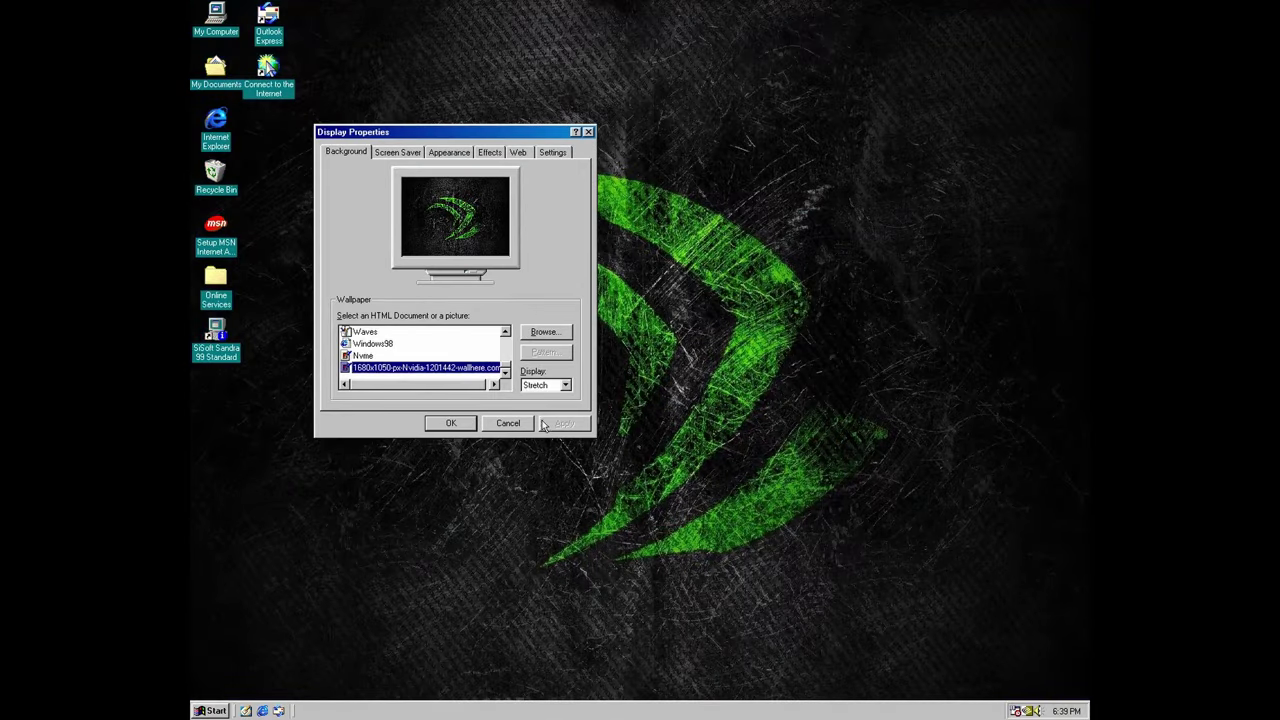
# Step: Close Display Properties, run the HWiNFO32 scan, and dismiss the sensor and summary windows
pyautogui.click(467, 428)
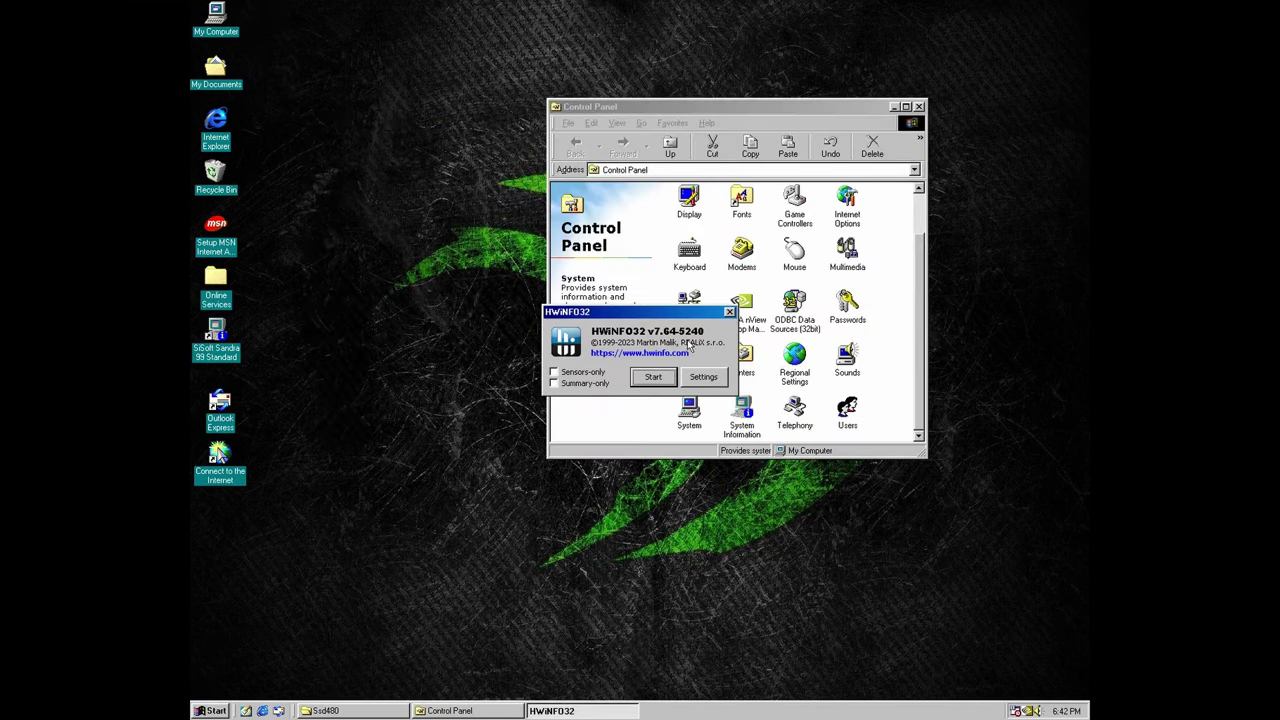
pyautogui.click(658, 375)
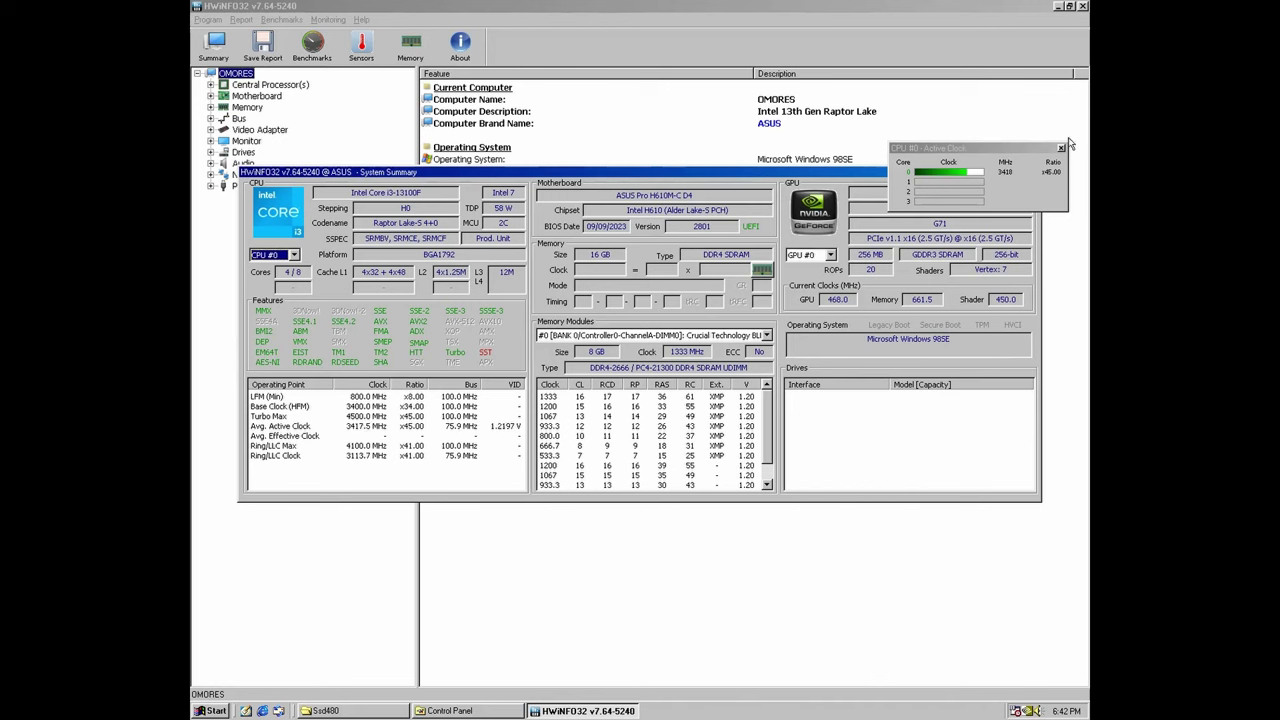
pyautogui.click(1063, 148)
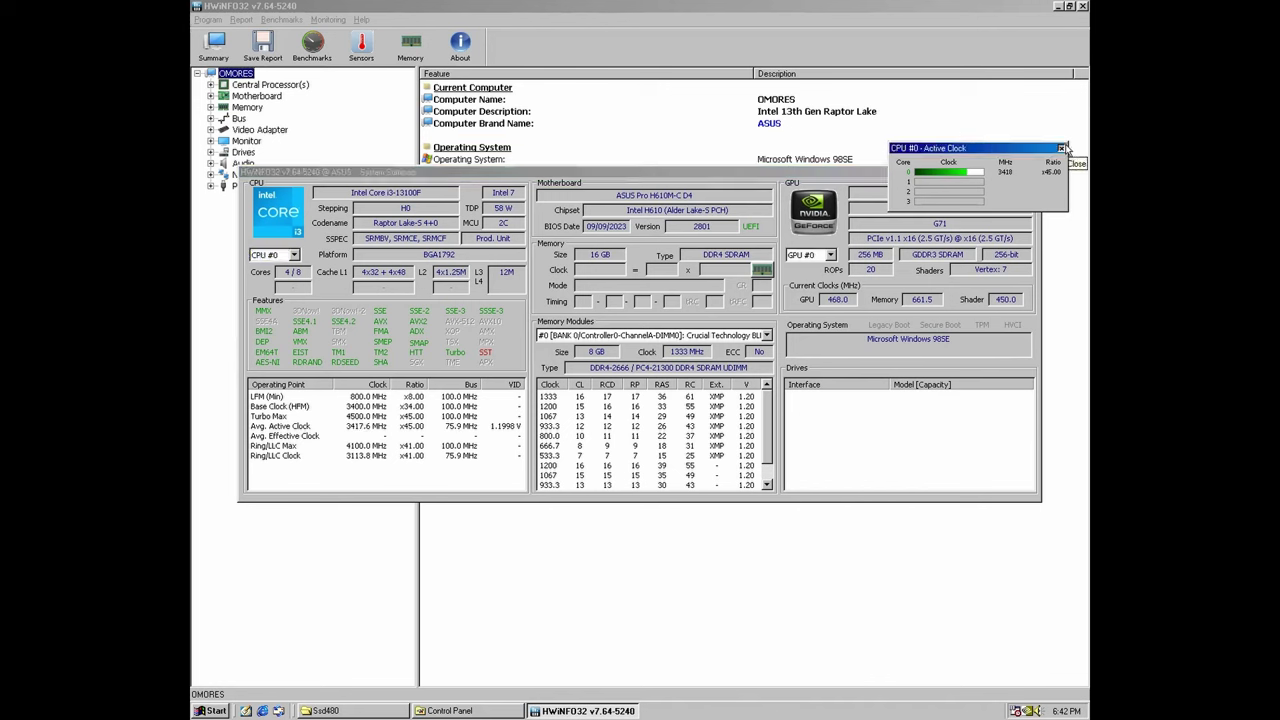
pyautogui.click(1063, 148)
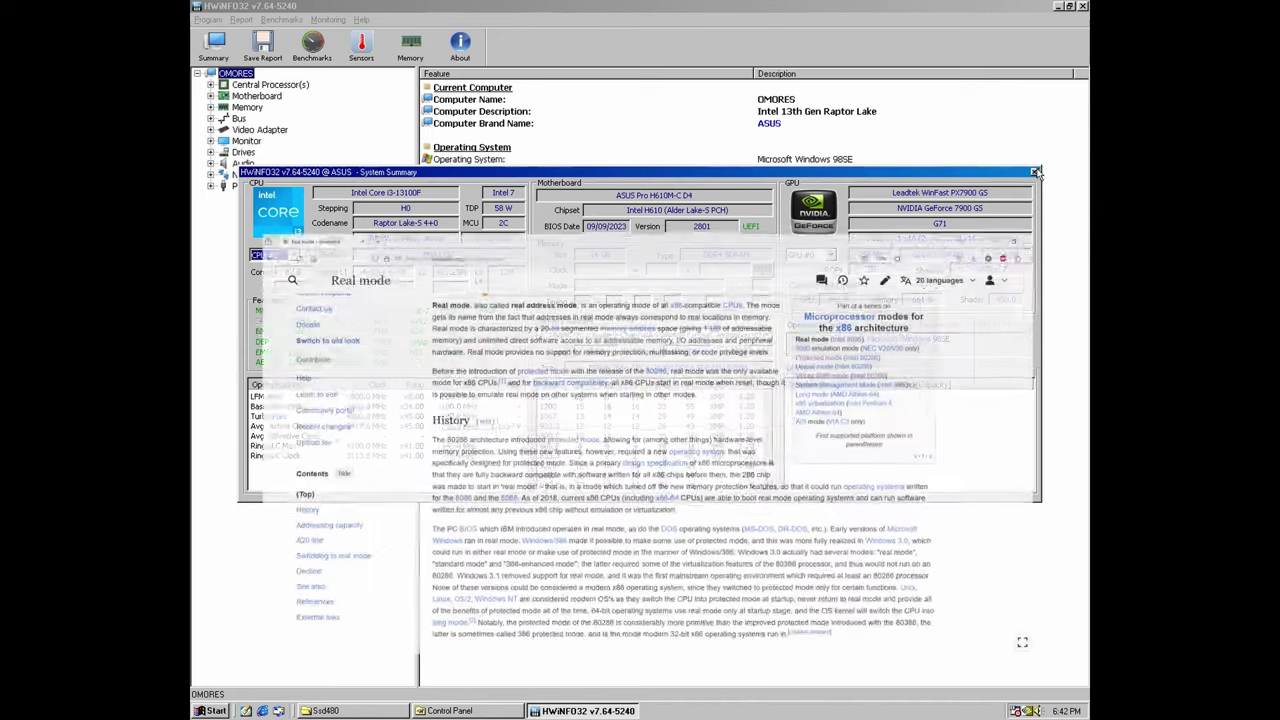
pyautogui.click(1034, 171)
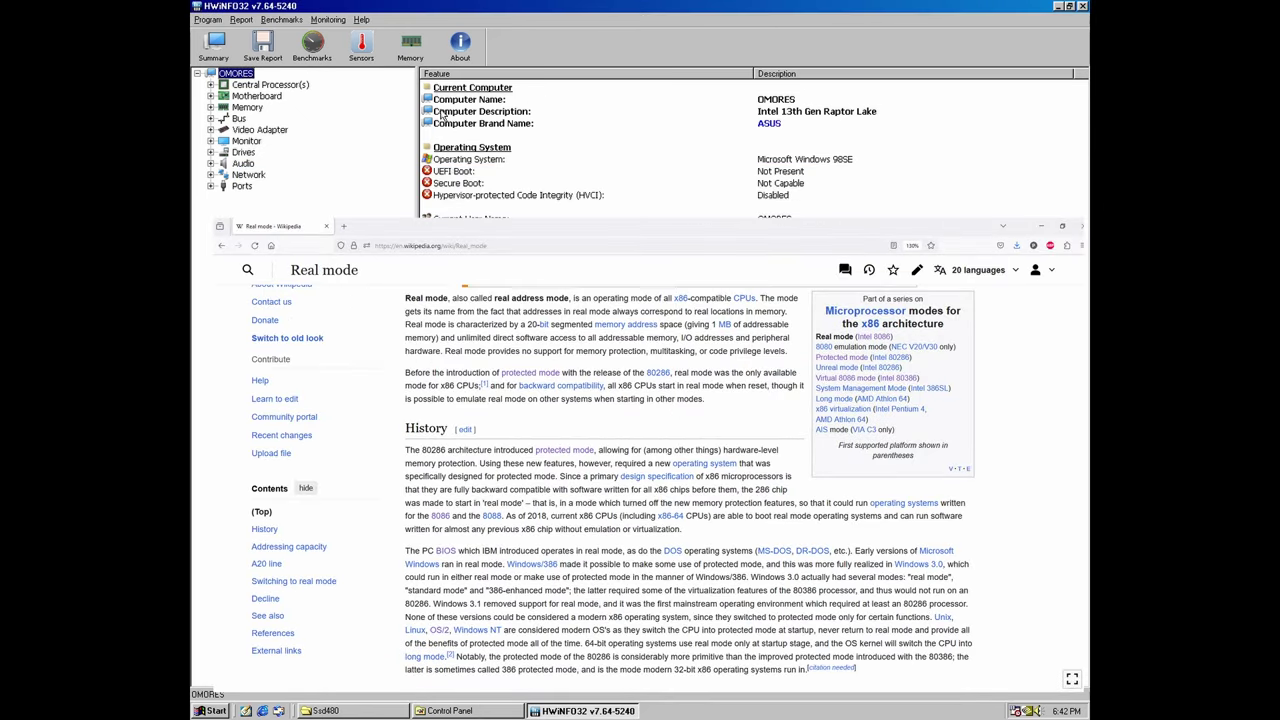
# Step: Expand Bus > PCI Bus #0 and show the SATA Controller (AHCI) details
pyautogui.click(211, 119)
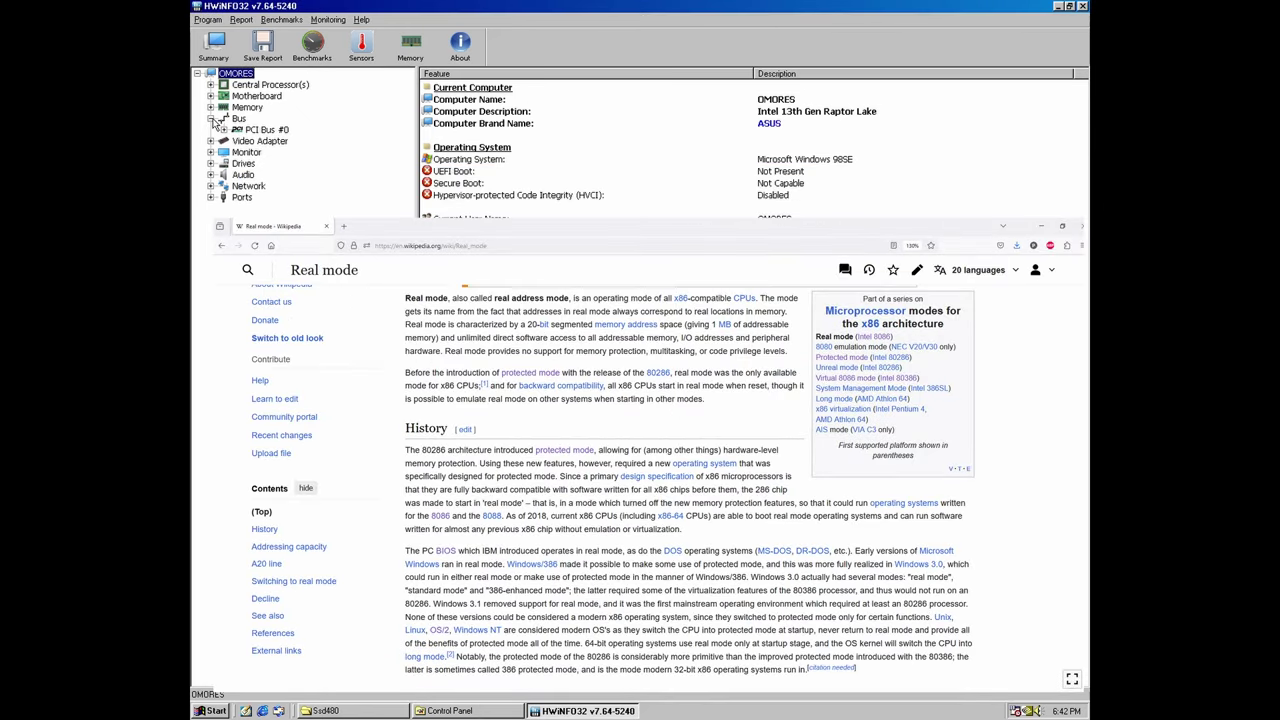
pyautogui.click(224, 130)
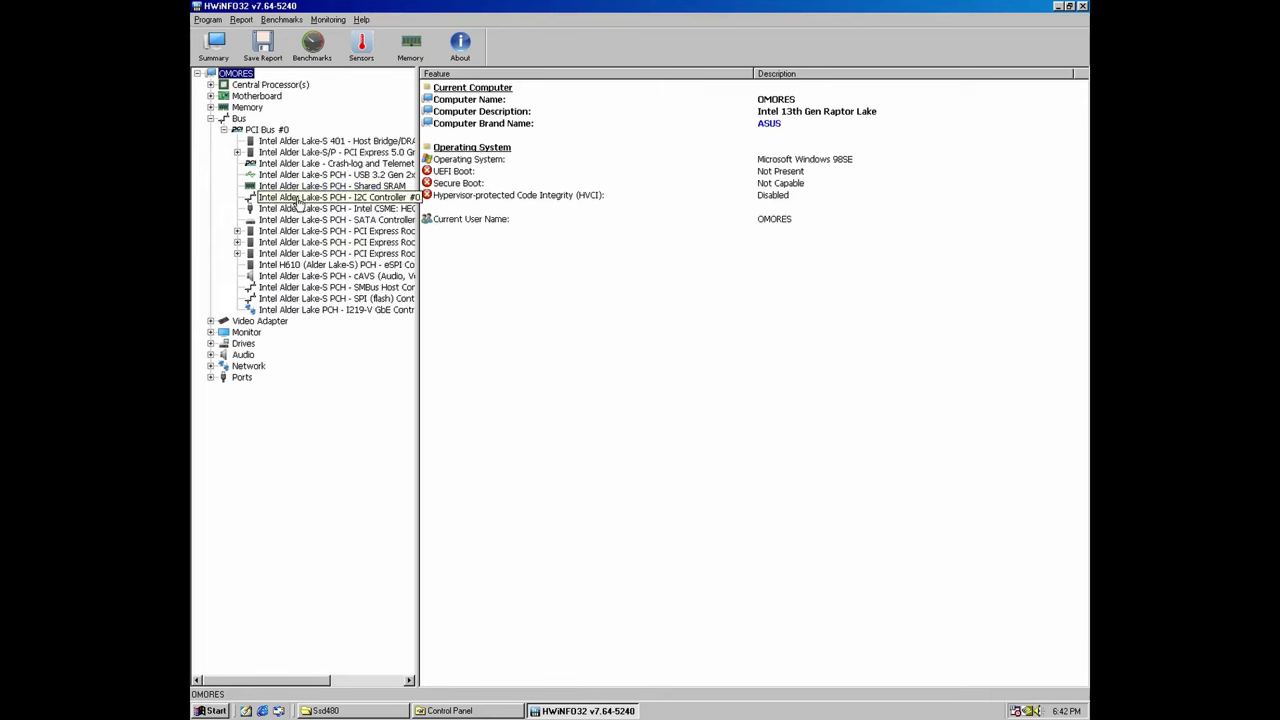
pyautogui.click(238, 243)
pyautogui.click(250, 254)
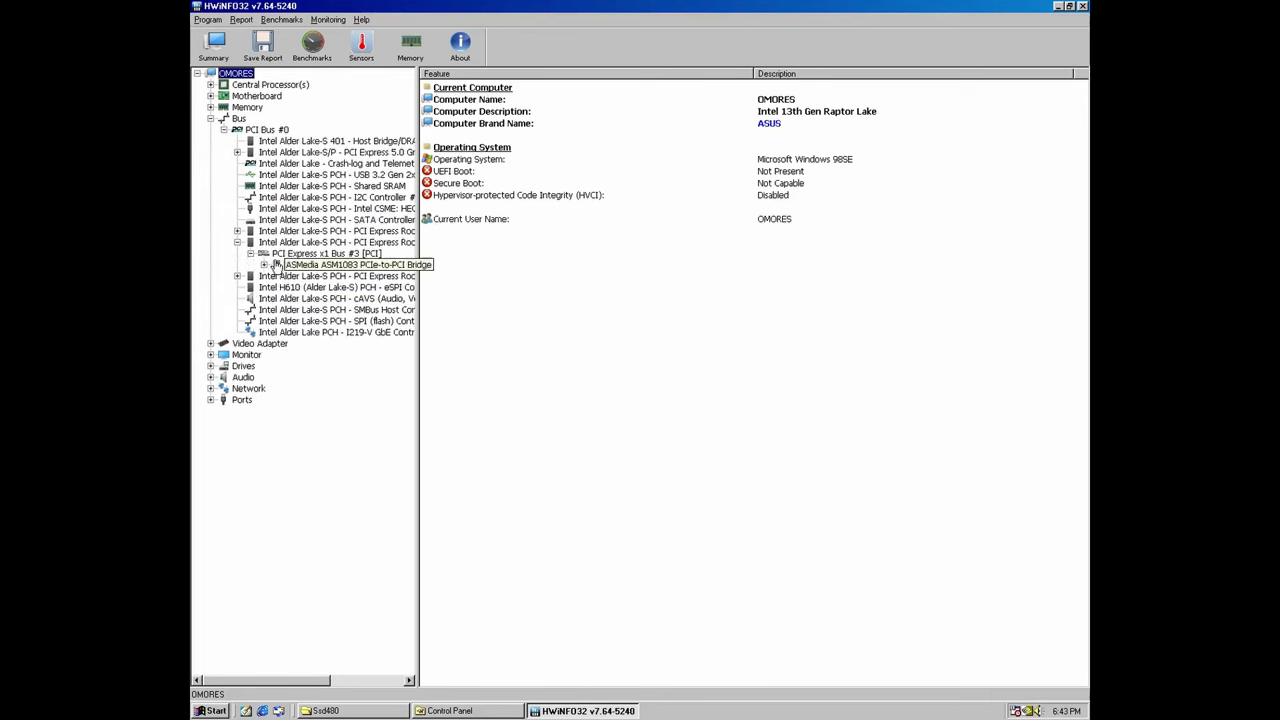
pyautogui.click(238, 276)
pyautogui.click(250, 287)
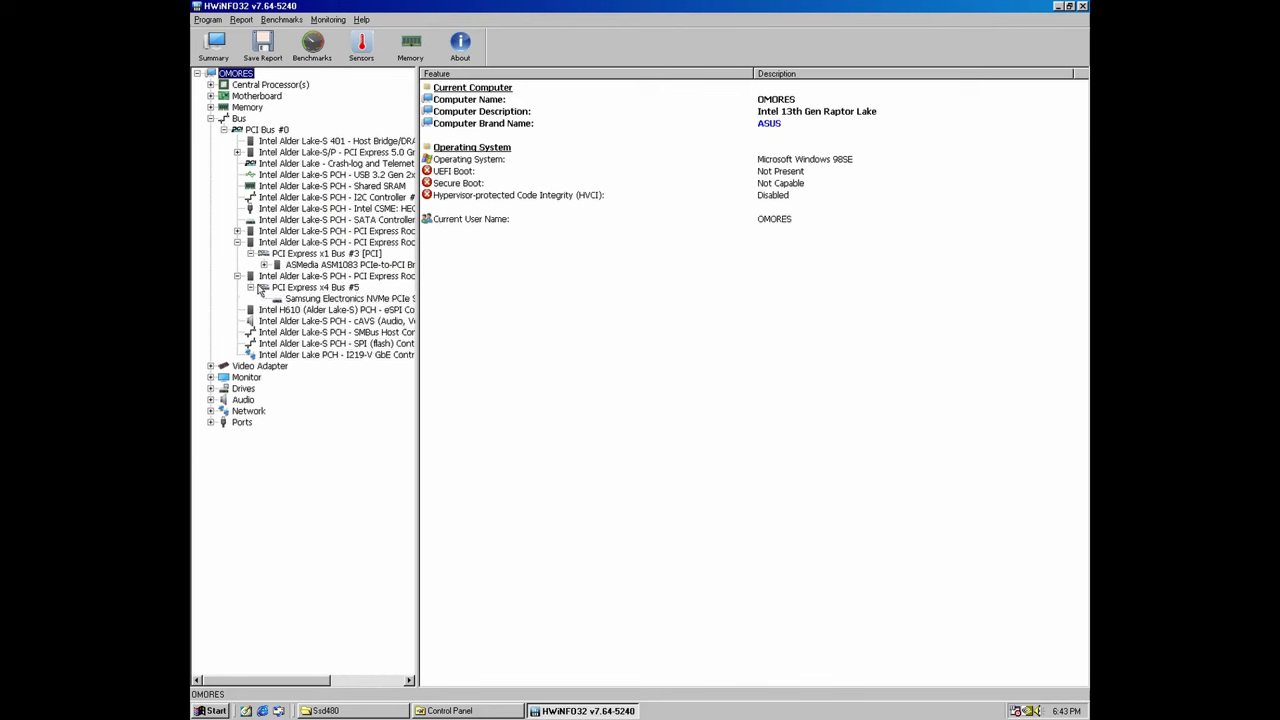
pyautogui.click(295, 300)
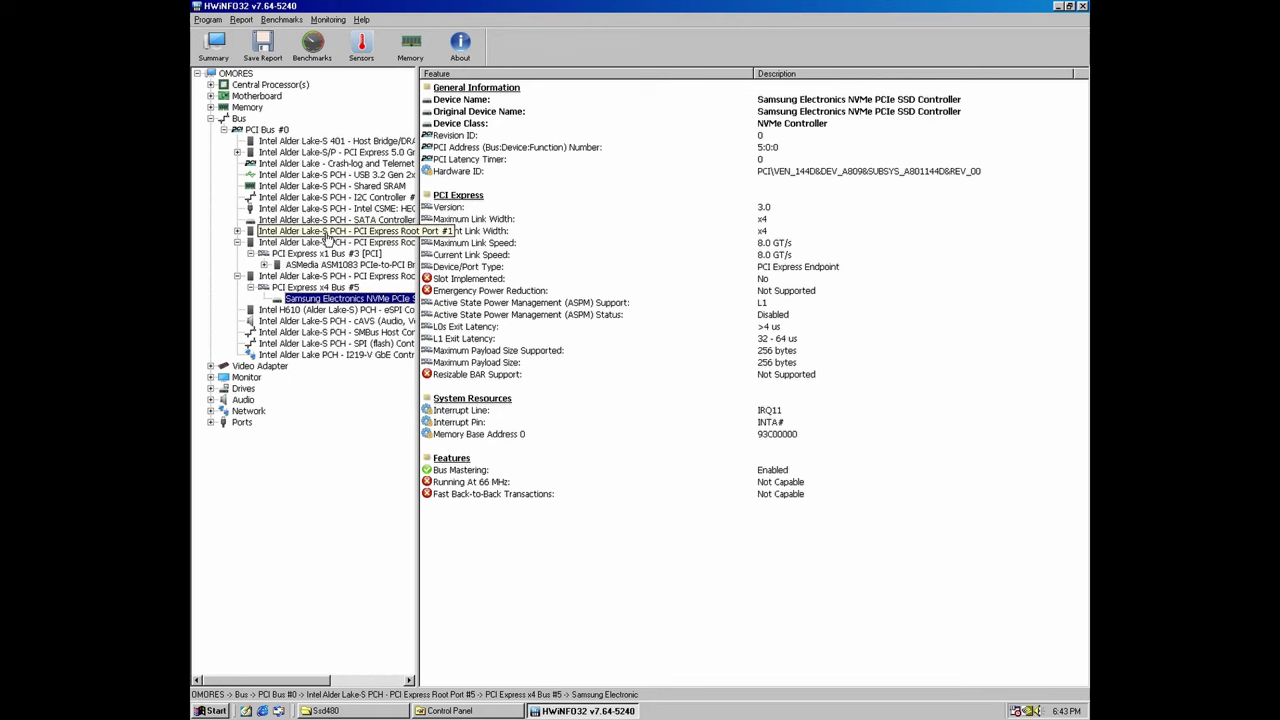
pyautogui.click(333, 222)
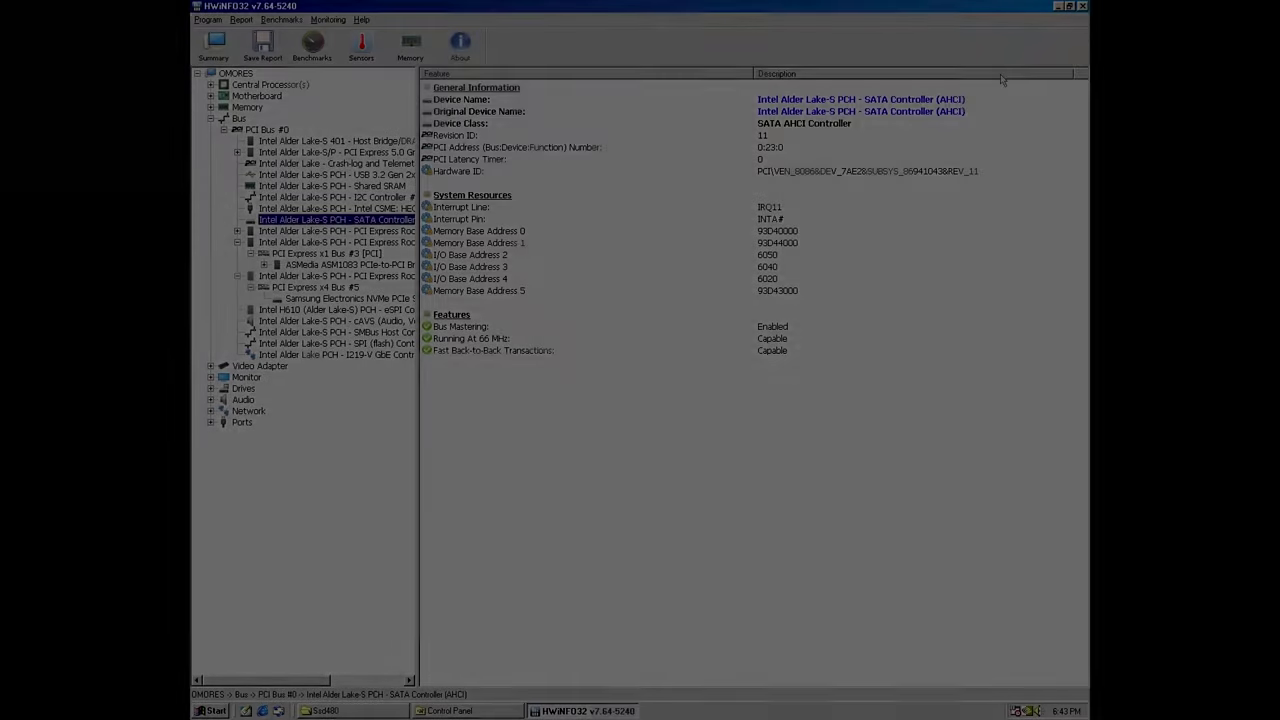
# Step: Check an unrecognised PCI Card's resources in System > Device Manager
pyautogui.hotkey('alt', 'Tab')
pyautogui.hotkey('alt', 'Tab')
pyautogui.hotkey('alt', 'Tab')
pyautogui.hotkey('alt', 'Tab')
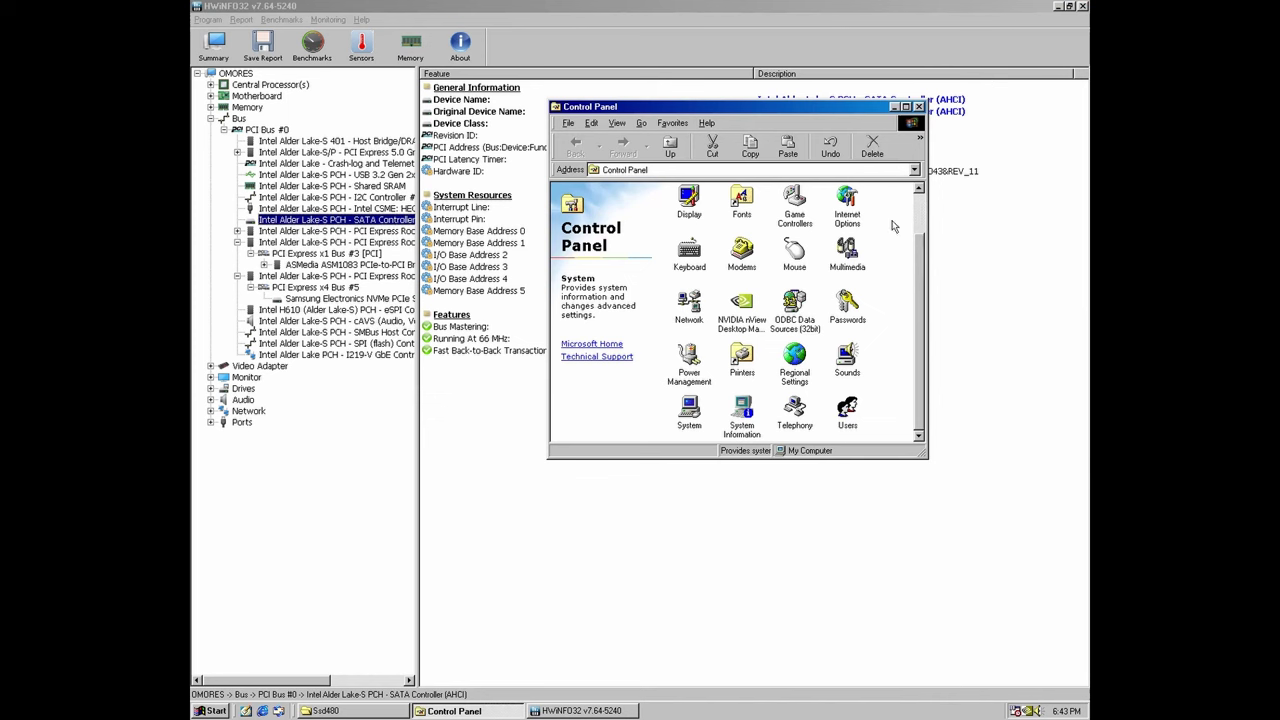
pyautogui.doubleClick(697, 400)
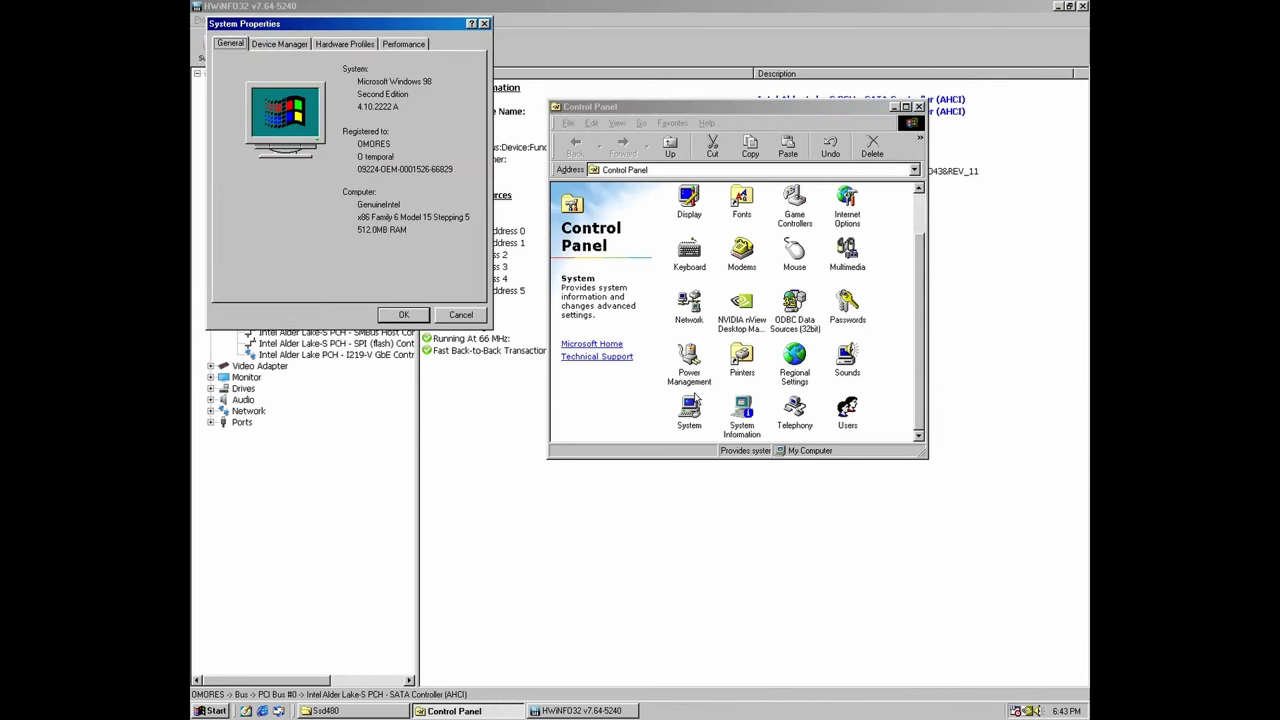
pyautogui.click(279, 45)
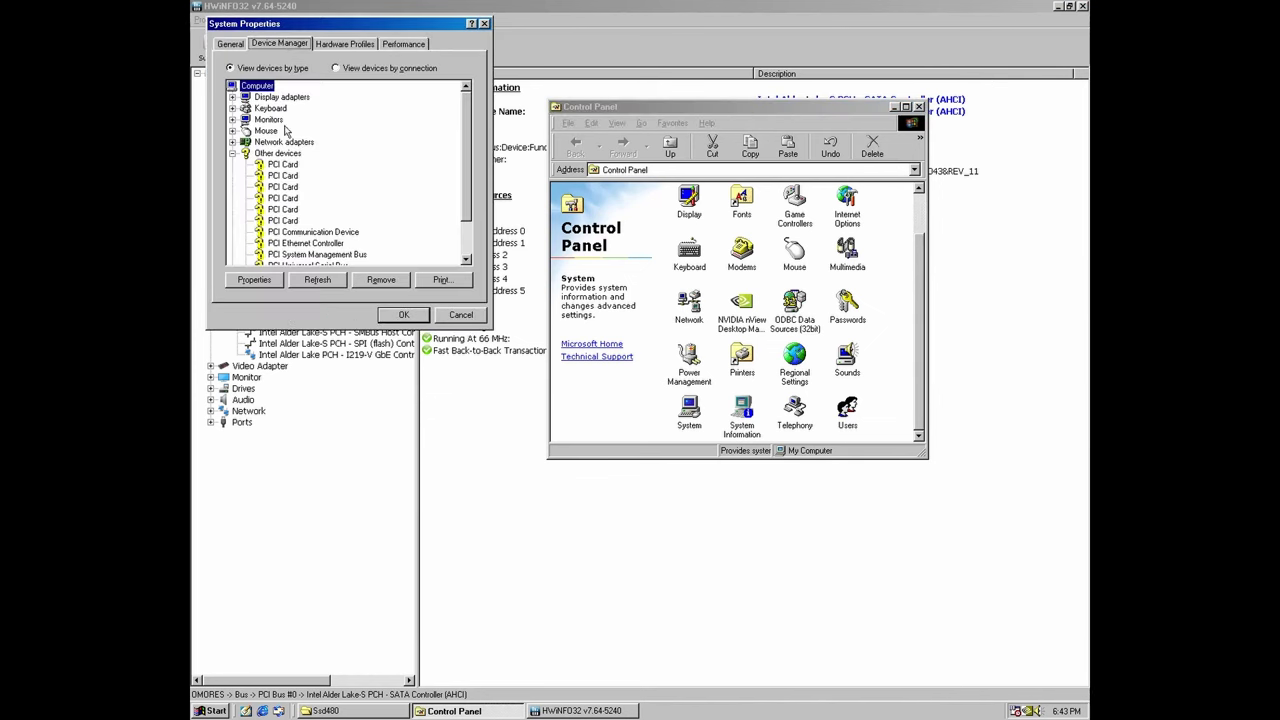
pyautogui.doubleClick(288, 188)
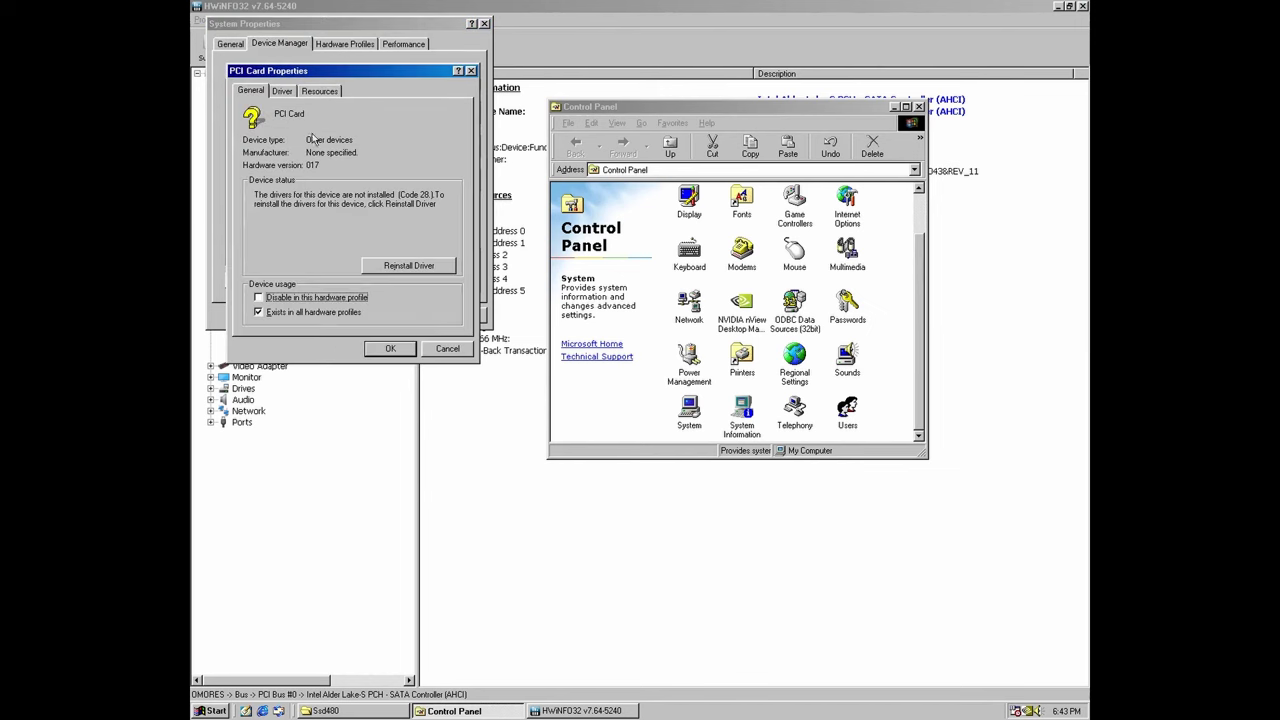
pyautogui.click(318, 91)
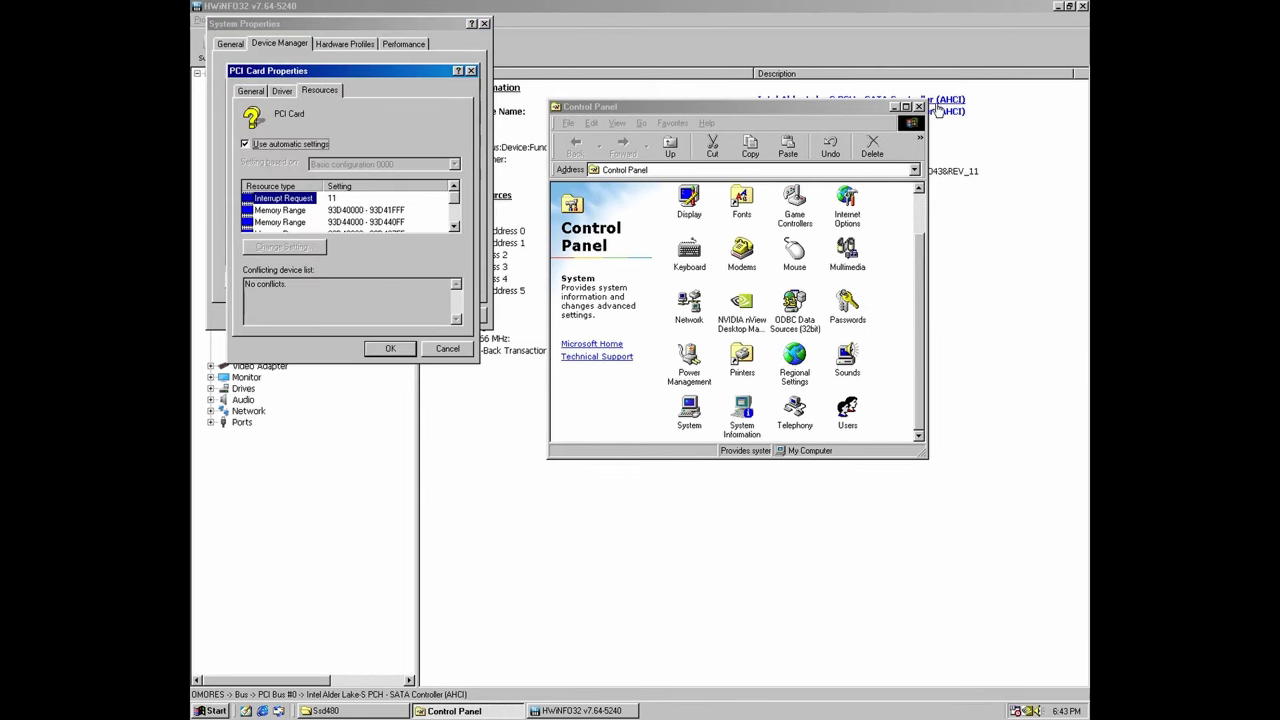
# Step: Close Control Panel, reopen the PCI Card's properties and view its Driver tab
pyautogui.click(920, 106)
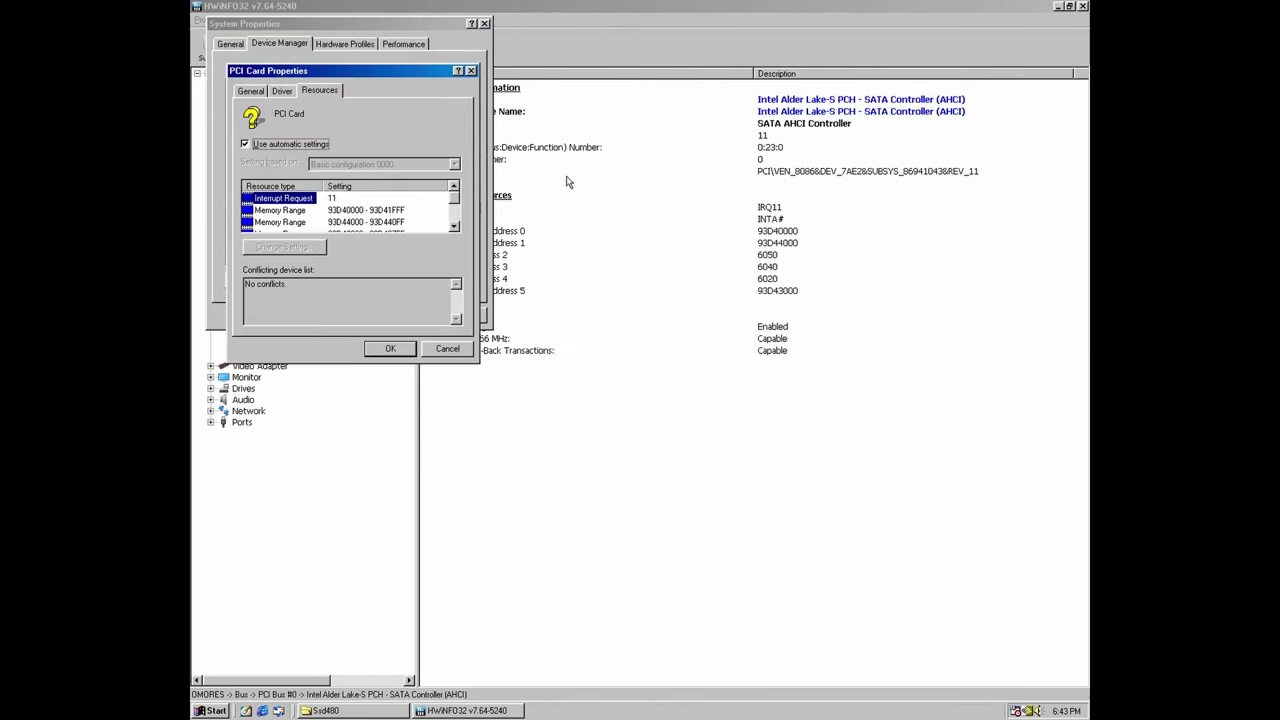
pyautogui.moveTo(456, 199); pyautogui.dragTo(461, 203)
pyautogui.click(391, 208)
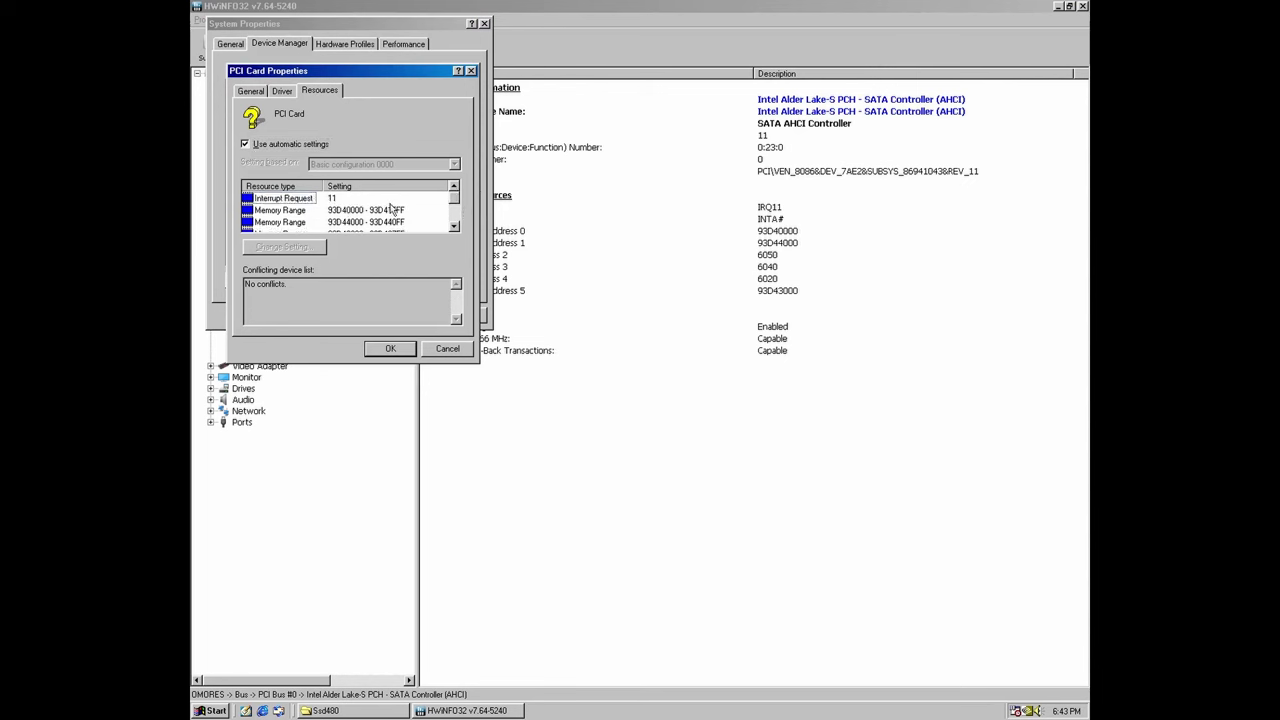
pyautogui.click(449, 349)
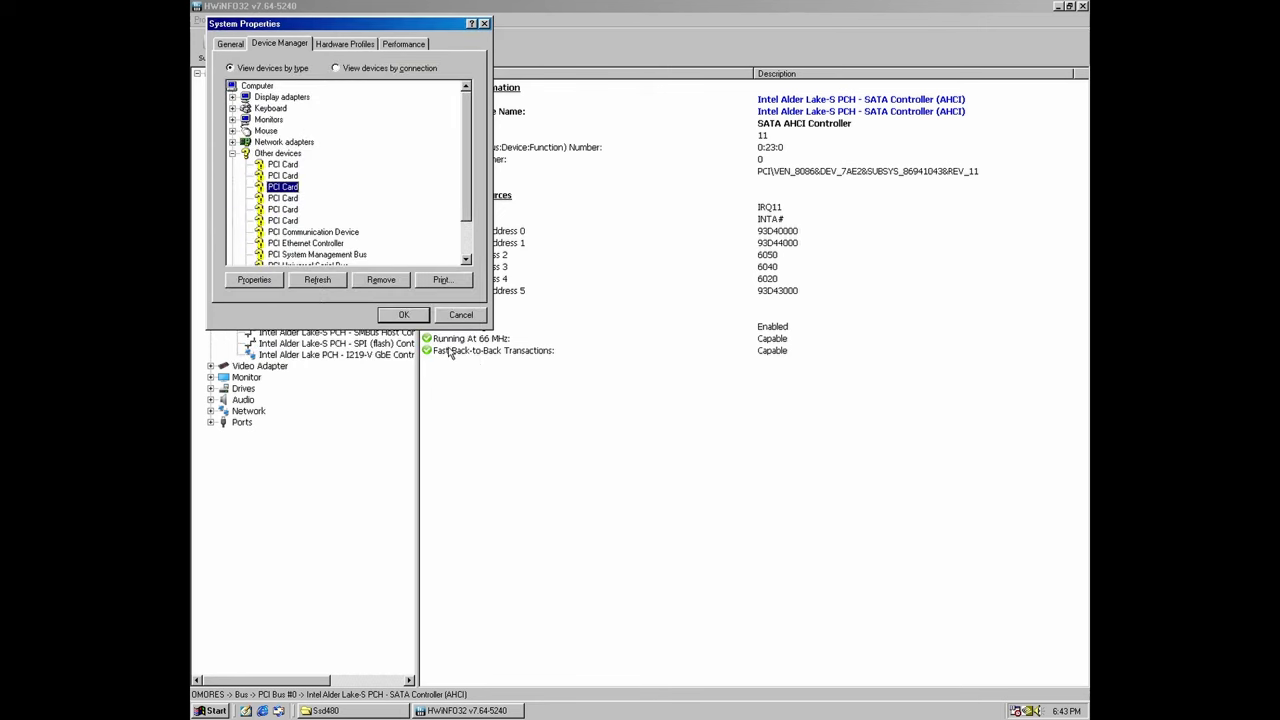
pyautogui.click(287, 198)
pyautogui.doubleClick(287, 197)
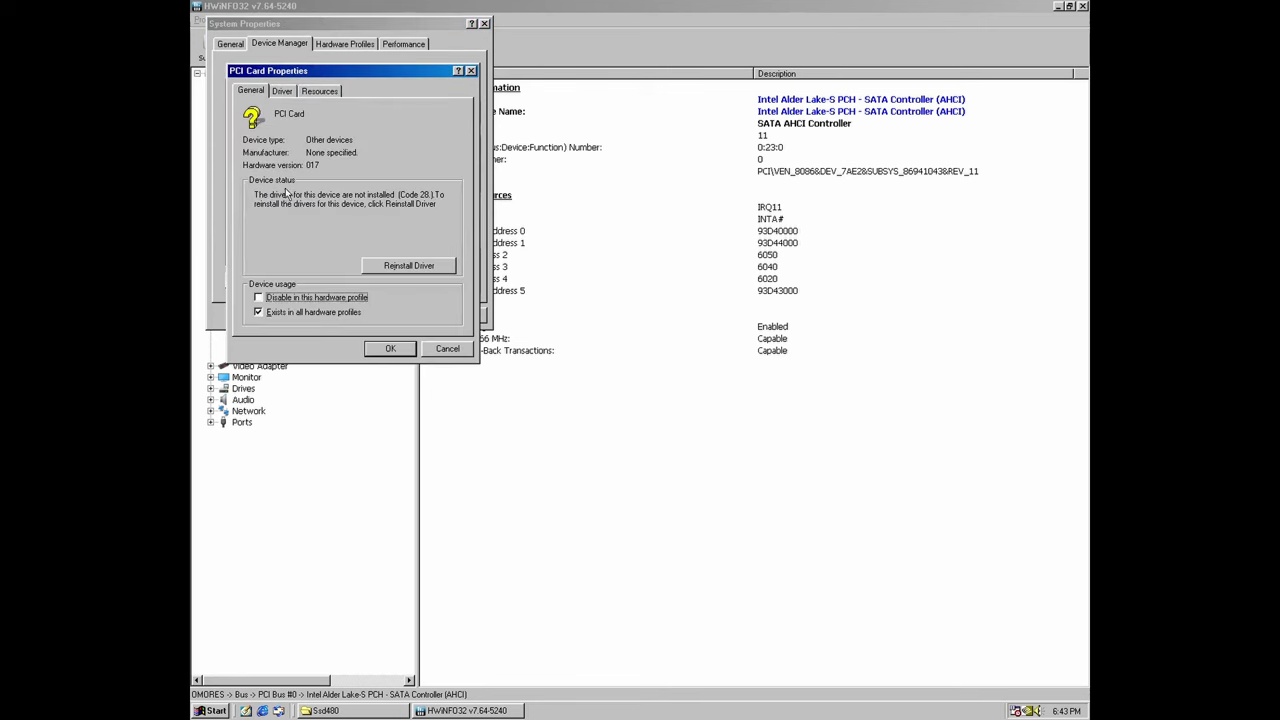
pyautogui.click(303, 91)
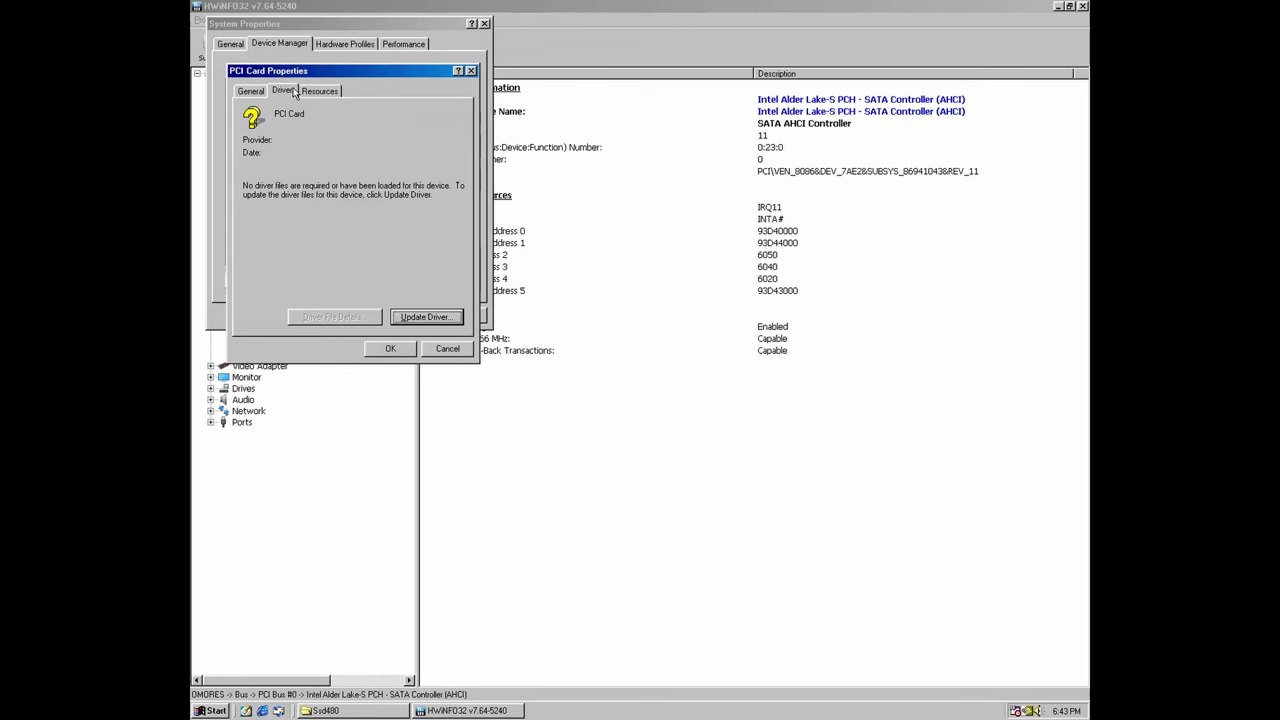
# Step: Start the driver update wizard, picking from a list under Other devices
pyautogui.click(420, 317)
pyautogui.click(460, 319)
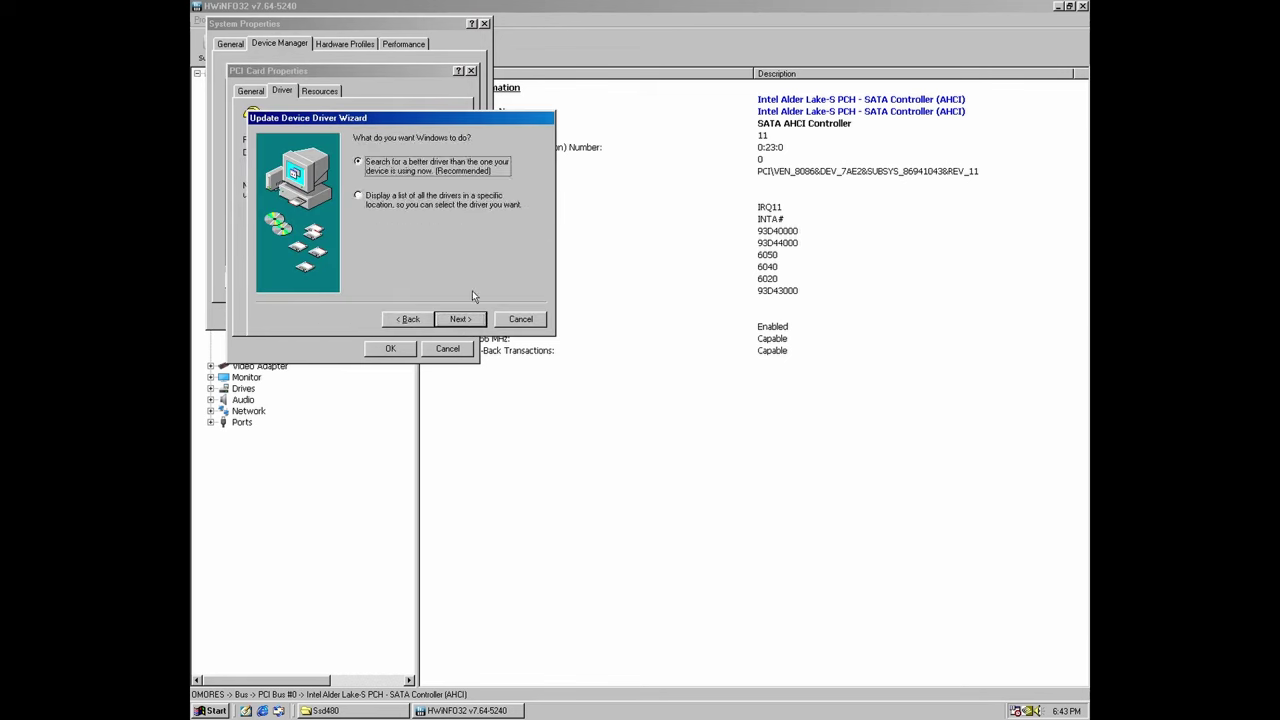
pyautogui.click(421, 208)
pyautogui.click(461, 318)
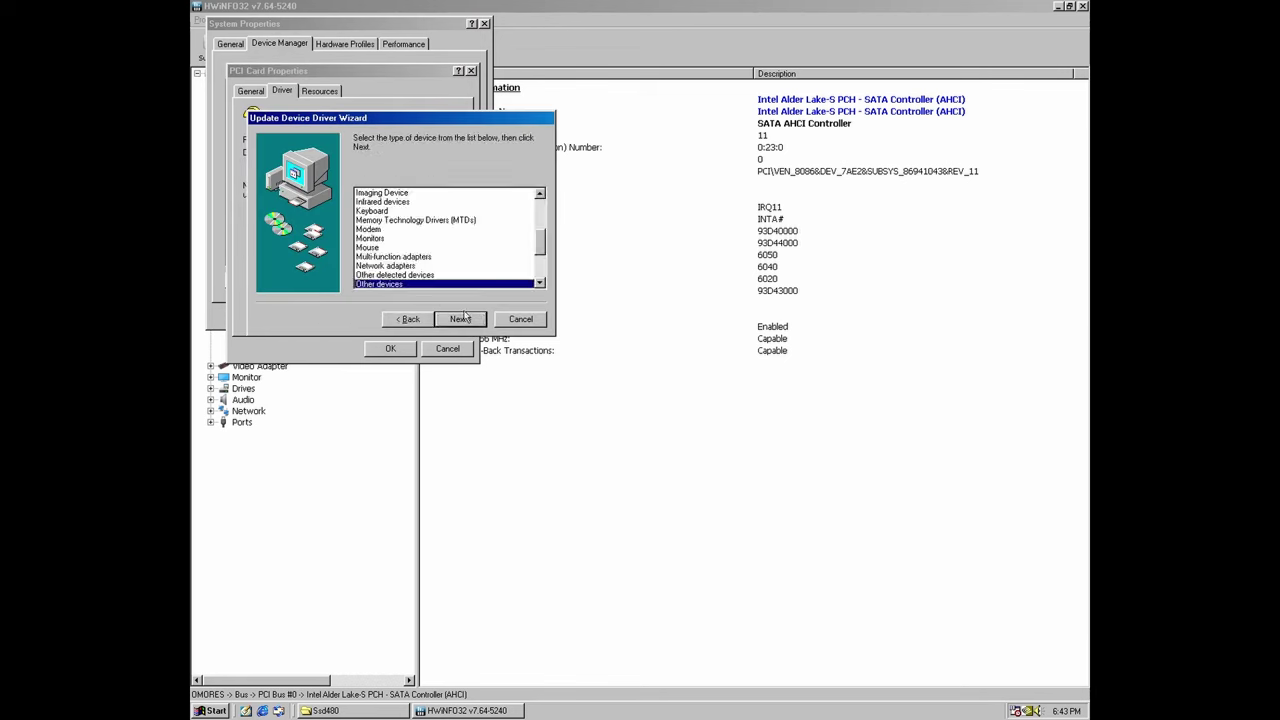
pyautogui.click(462, 318)
# Step: Use Have Disk to load ahci4.inf from D:\rloew\ahci
pyautogui.click(511, 280)
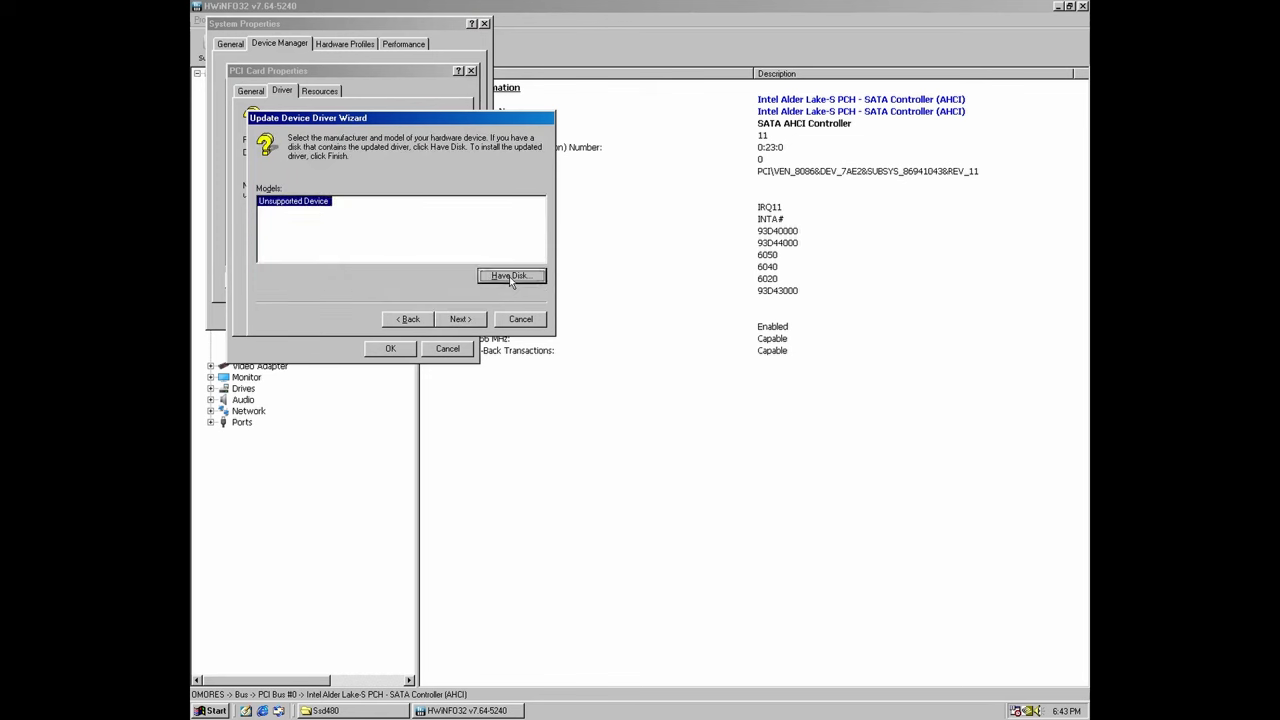
pyautogui.click(501, 247)
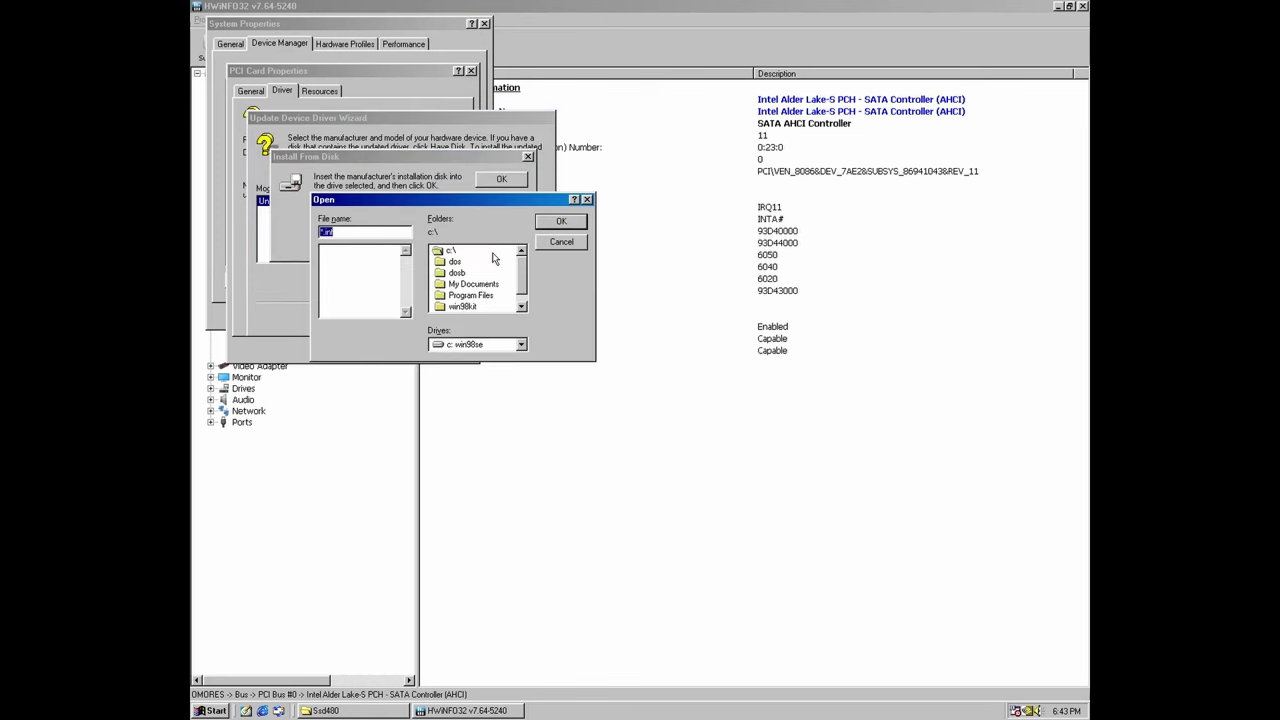
pyautogui.scroll(-1, 494, 340)
pyautogui.click(522, 307)
pyautogui.click(522, 307)
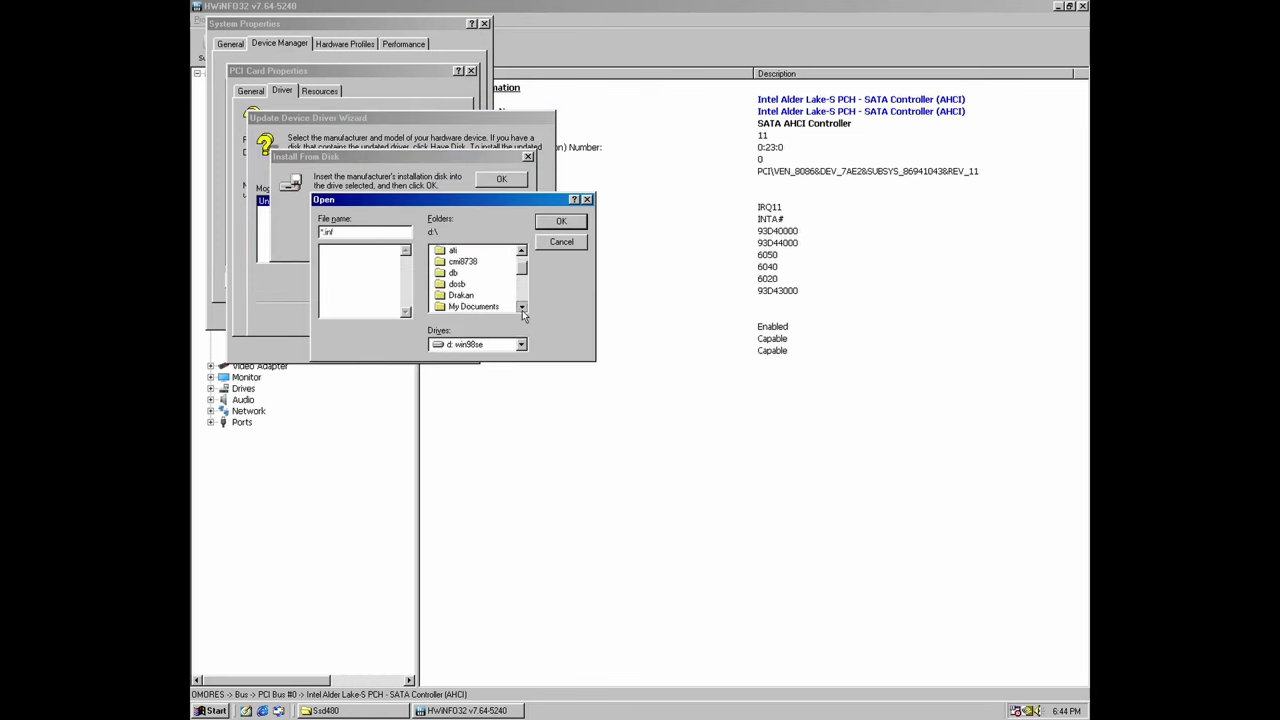
pyautogui.click(522, 307)
pyautogui.click(522, 307)
pyautogui.click(522, 307)
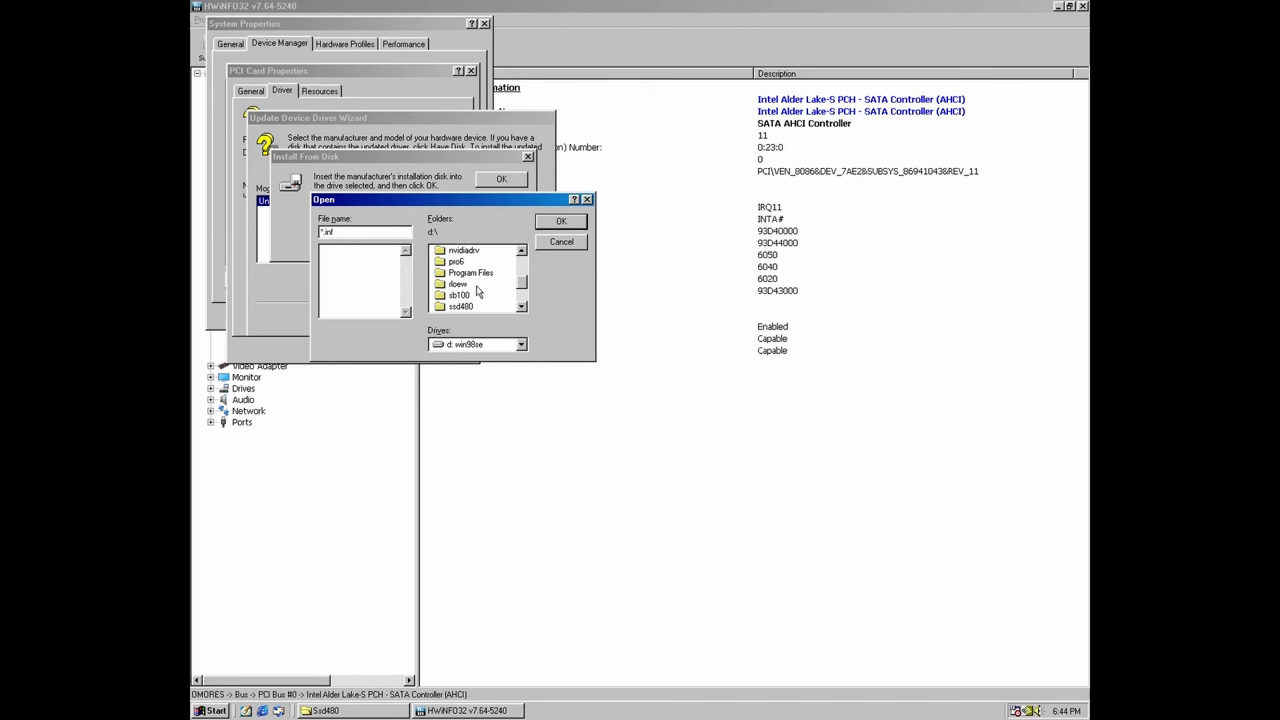
pyautogui.doubleClick(477, 285)
pyautogui.doubleClick(485, 273)
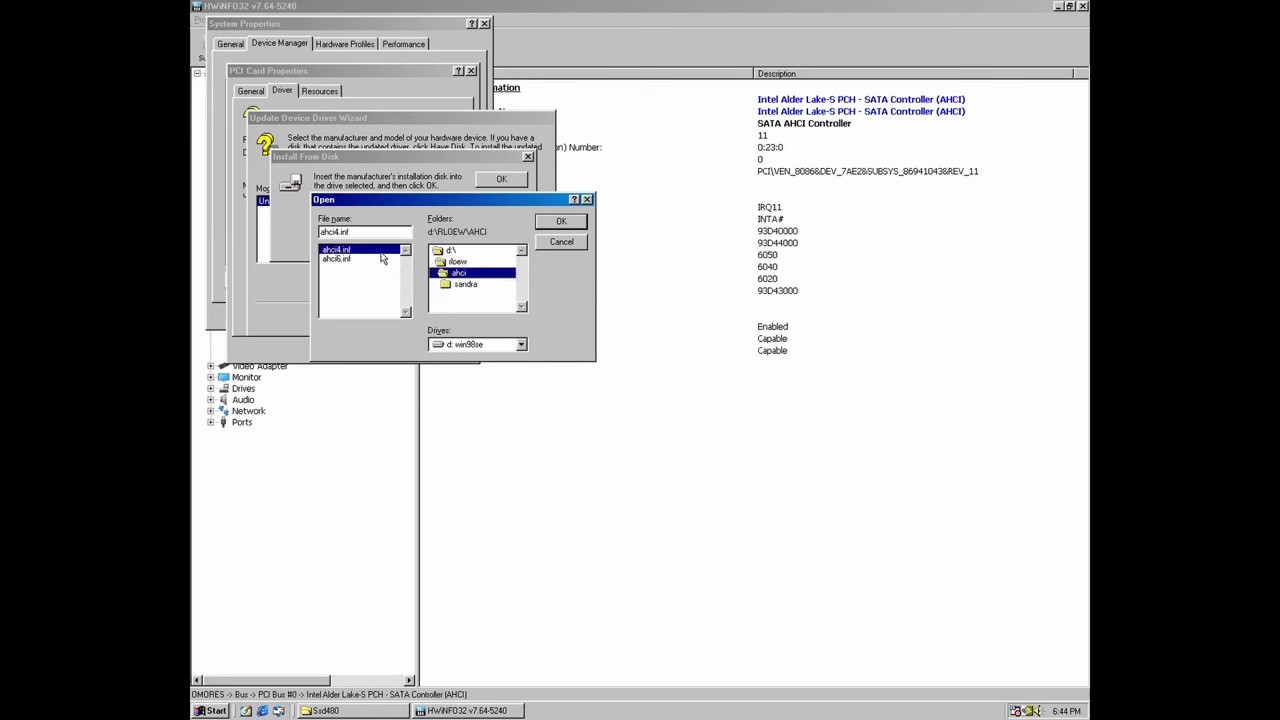
pyautogui.click(378, 250)
pyautogui.click(550, 221)
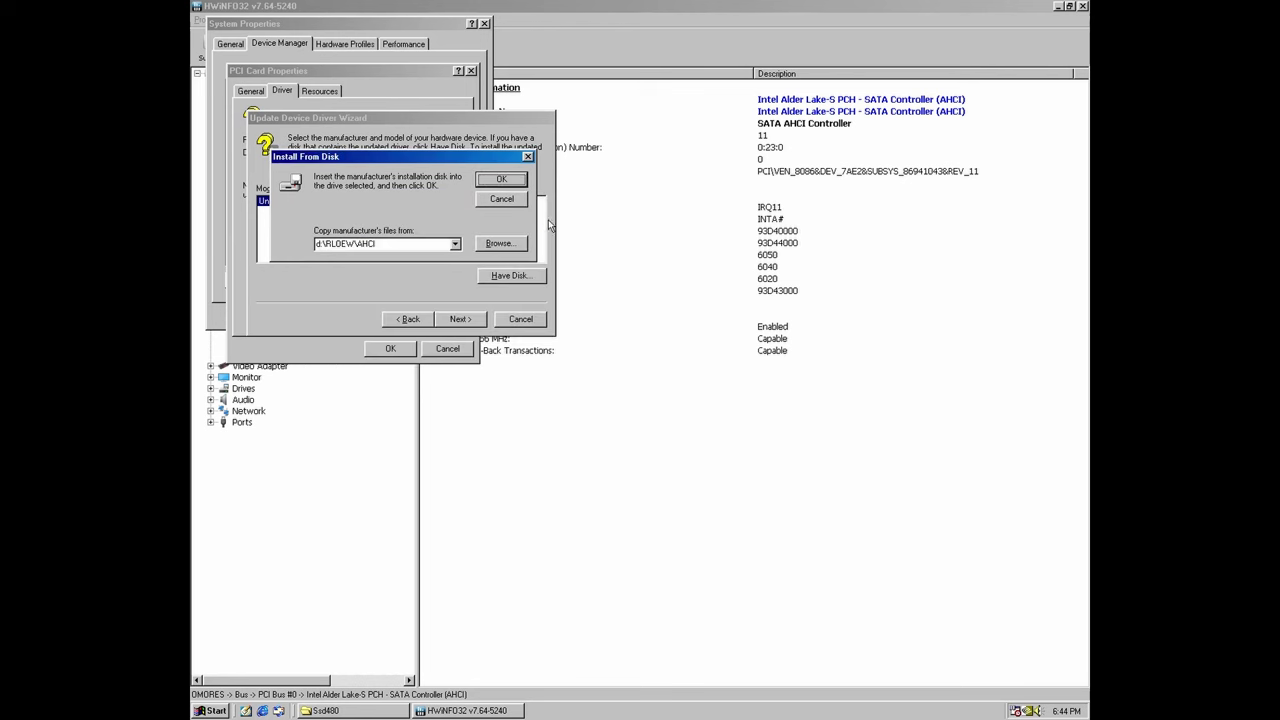
pyautogui.click(503, 181)
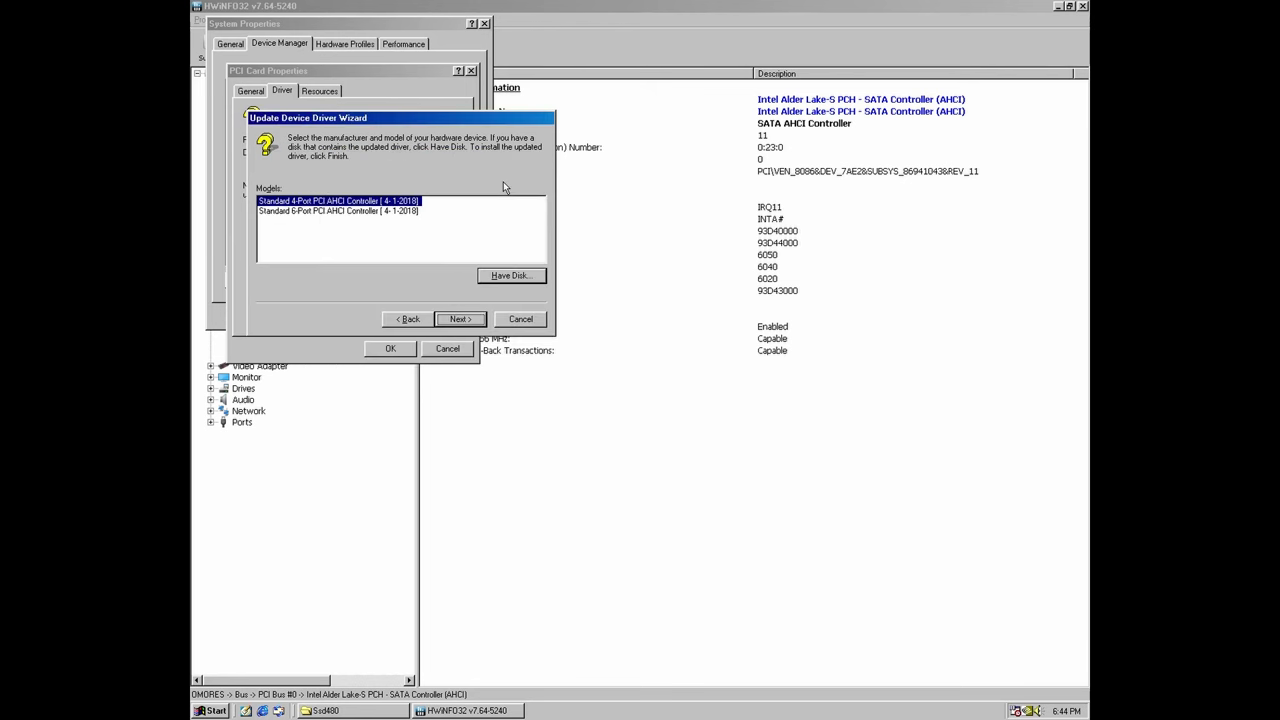
# Step: Install the Standard 4-Port PCI AHCI Controller driver and close the wizard
pyautogui.click(362, 204)
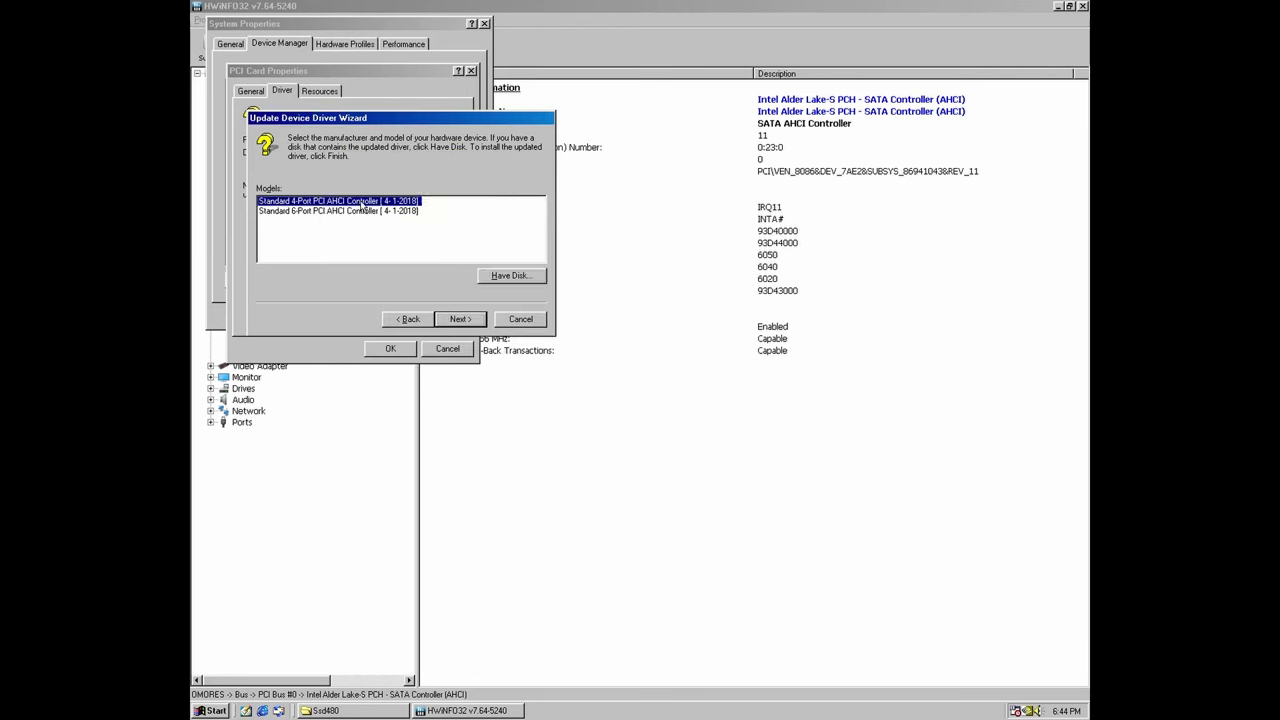
pyautogui.click(458, 318)
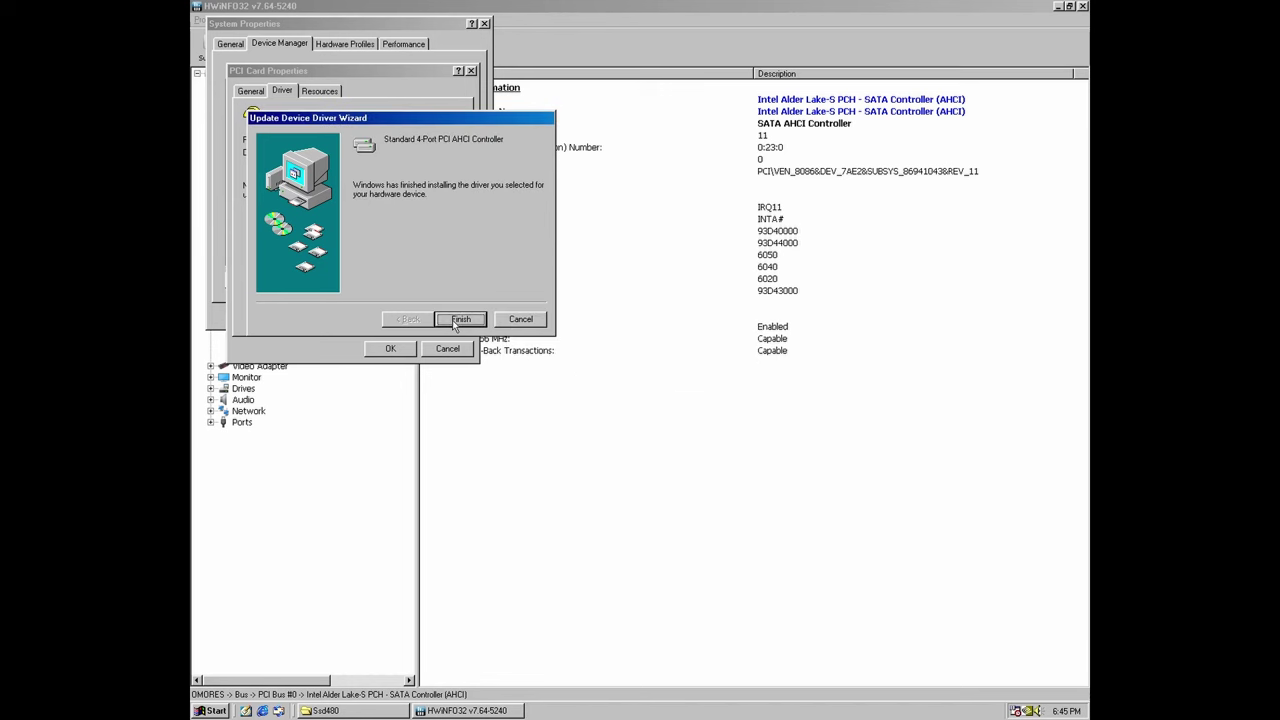
pyautogui.click(458, 320)
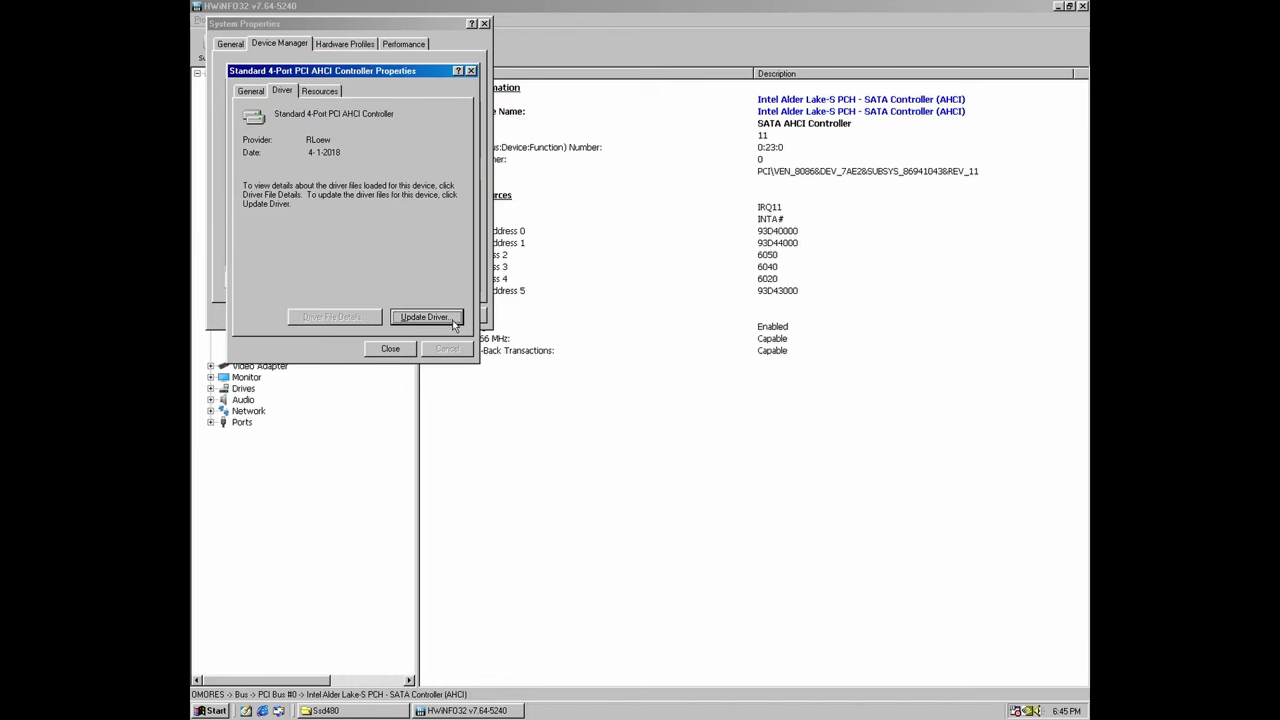
pyautogui.click(404, 352)
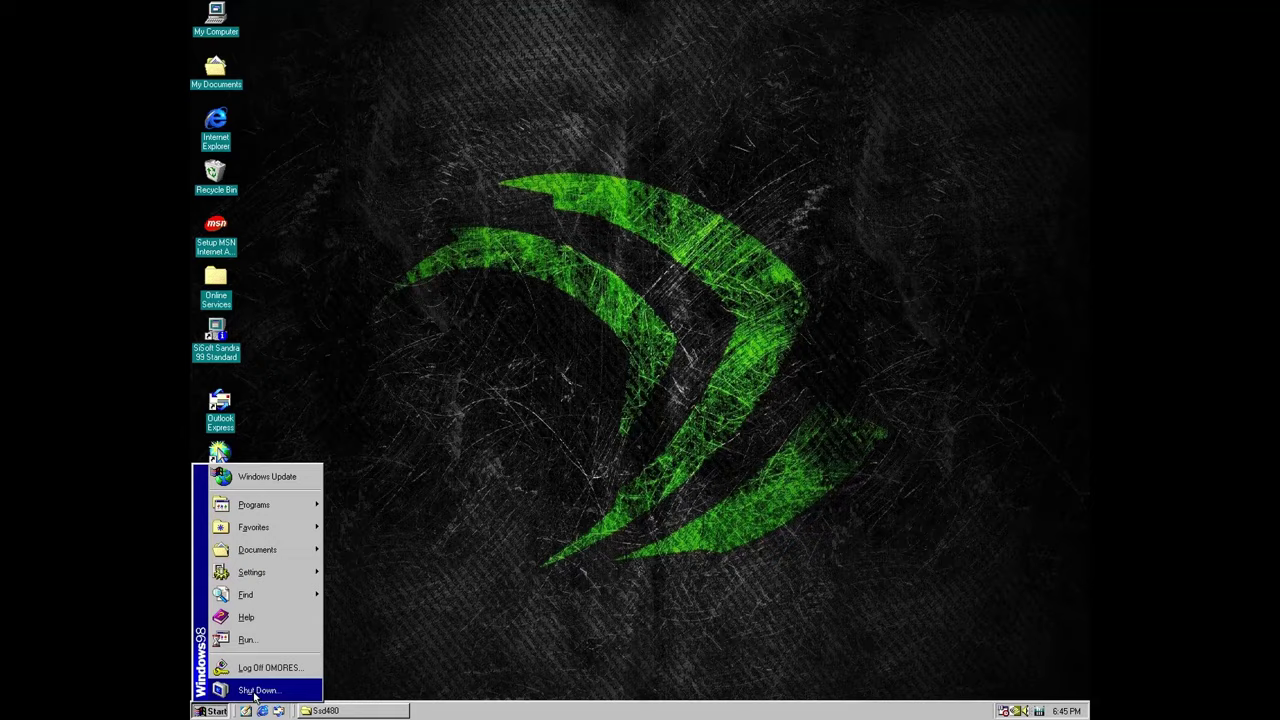
# Step: Close the controller properties dialog, the leftover Ssd480 window and the Welcome to Windows 98 screen
pyautogui.click(265, 686)
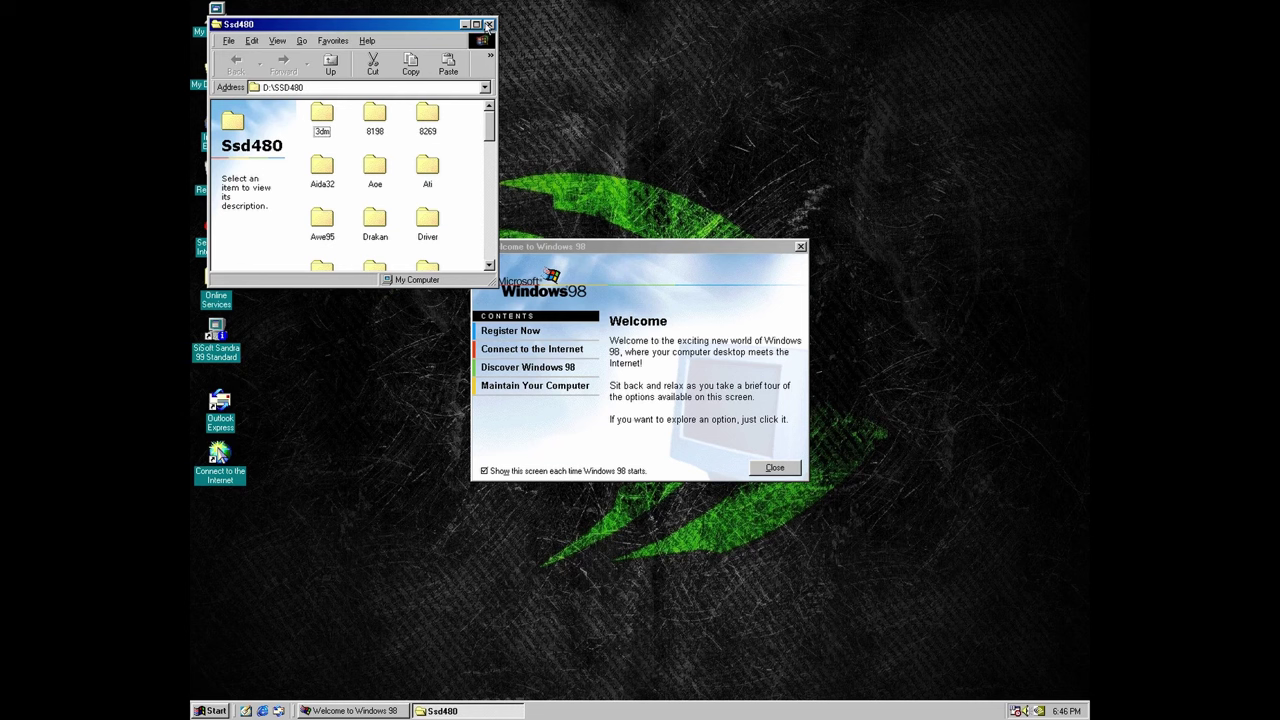
pyautogui.click(488, 24)
pyautogui.click(766, 472)
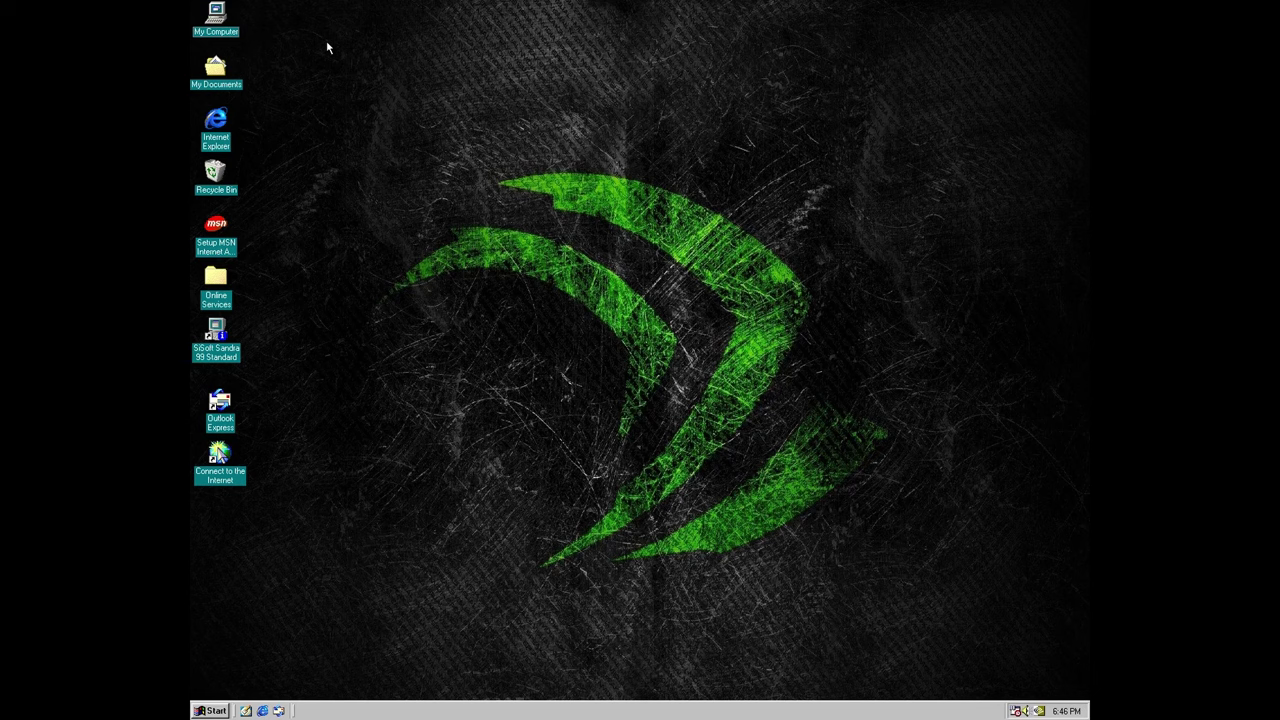
# Step: In My Computer, check that (E:) is an empty CD-ROM Disc with 0 bytes capacity
pyautogui.doubleClick(215, 14)
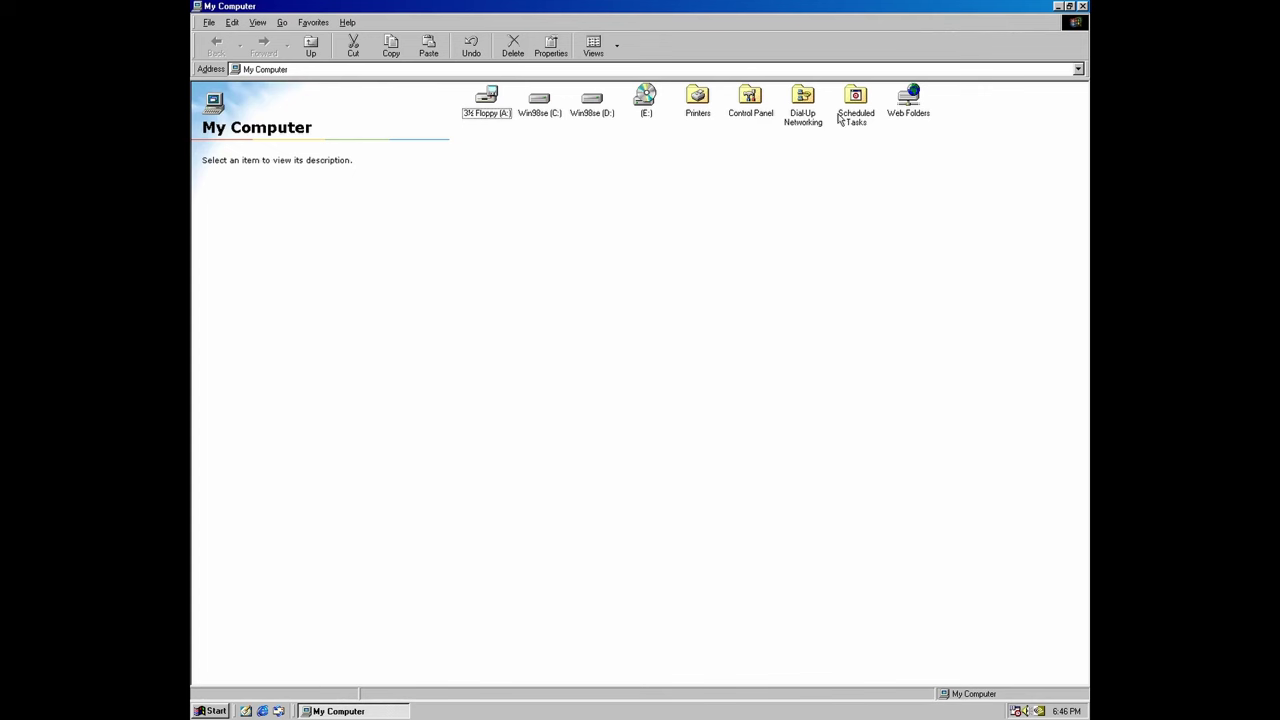
pyautogui.click(648, 108)
pyautogui.rightClick(652, 110)
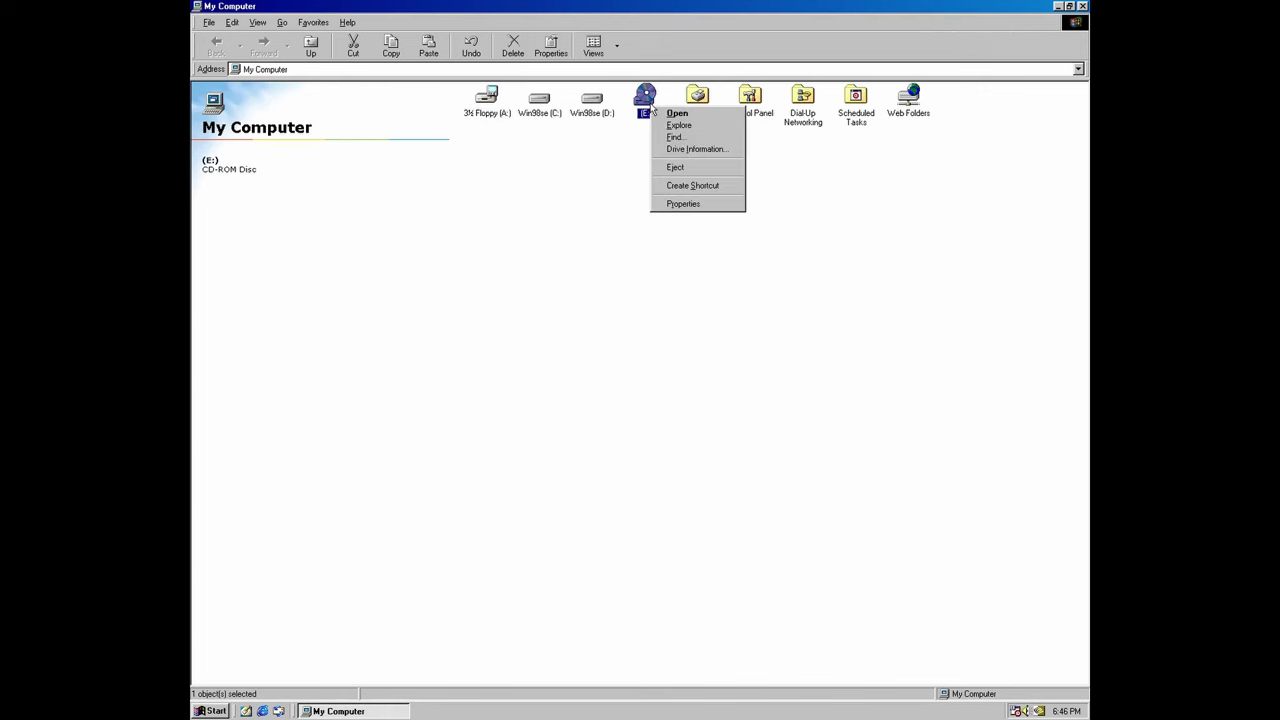
pyautogui.click(705, 205)
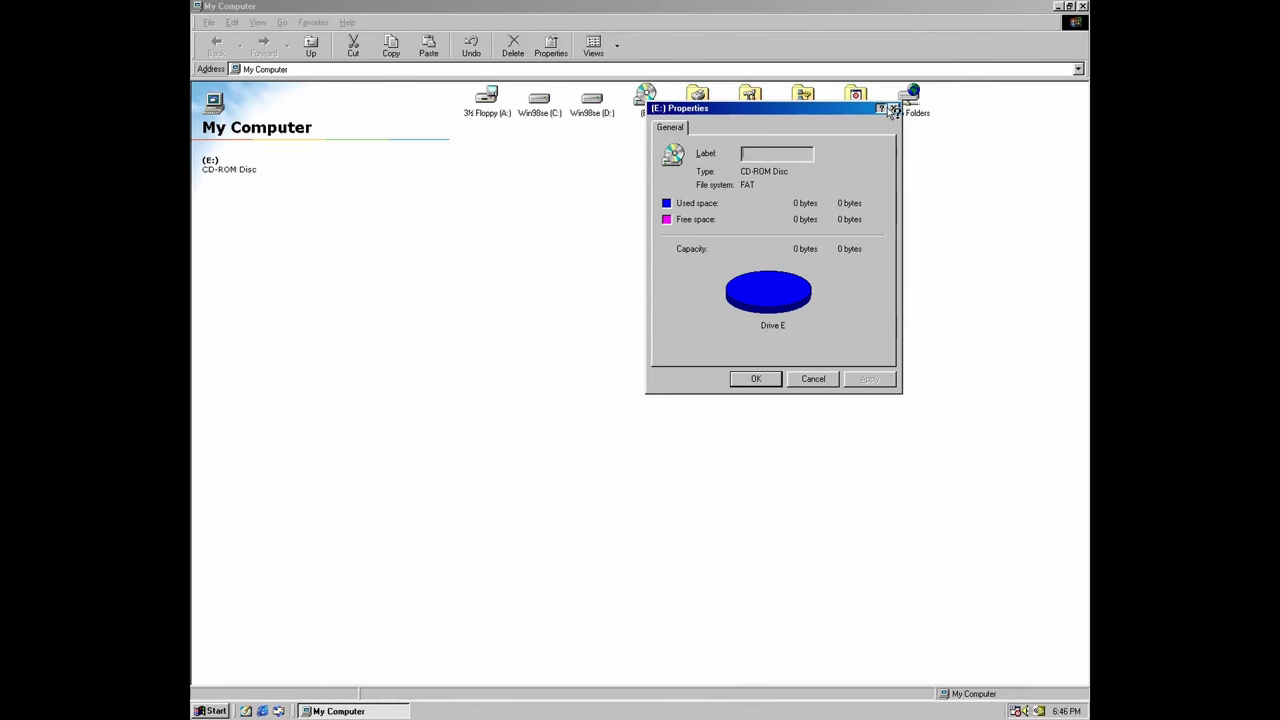
pyautogui.click(893, 108)
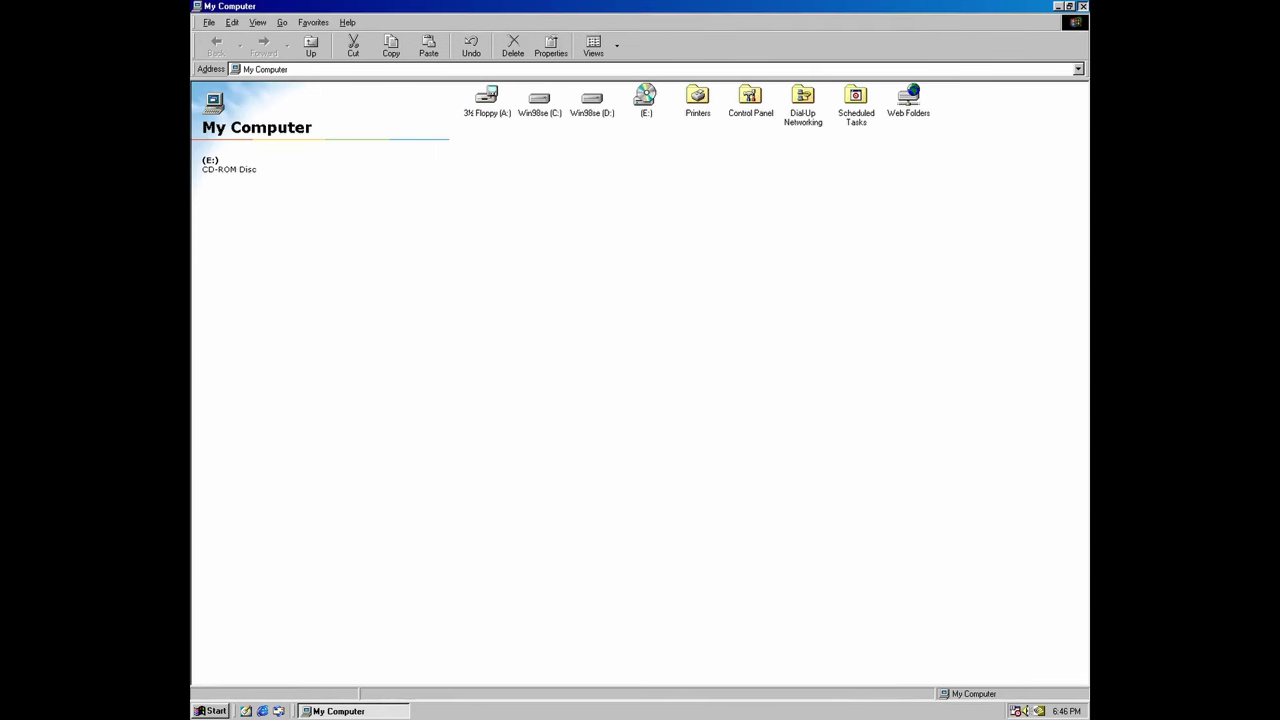
pyautogui.hotkey('alt', 'F4')
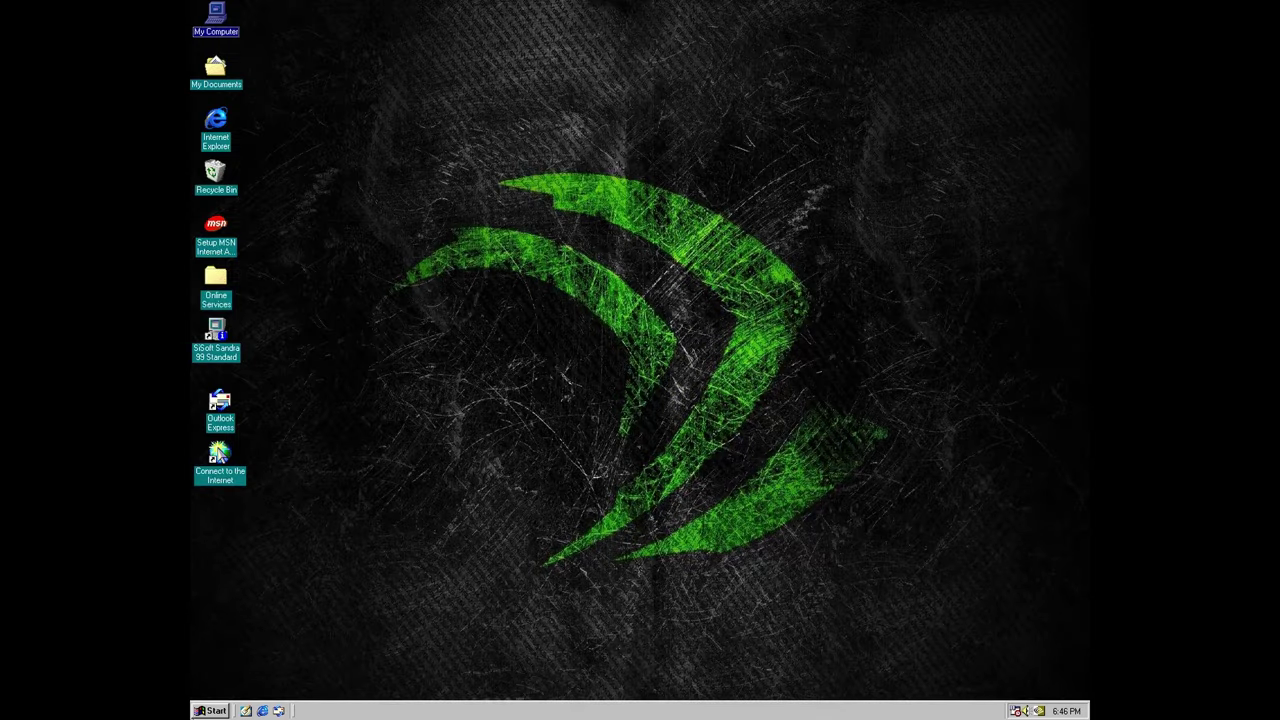
# Step: Start SiSoft Sandra 99 and run the Drives Benchmark on Win98se (D:)
pyautogui.press('super')
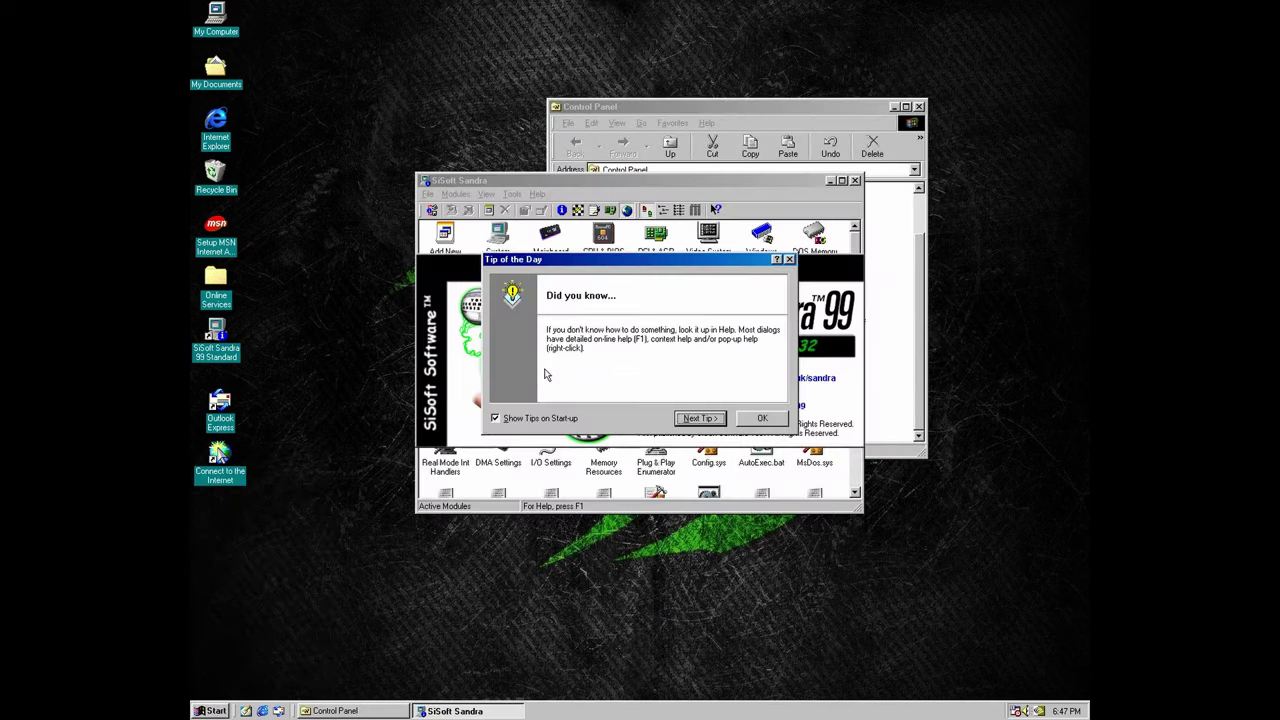
pyautogui.click(760, 418)
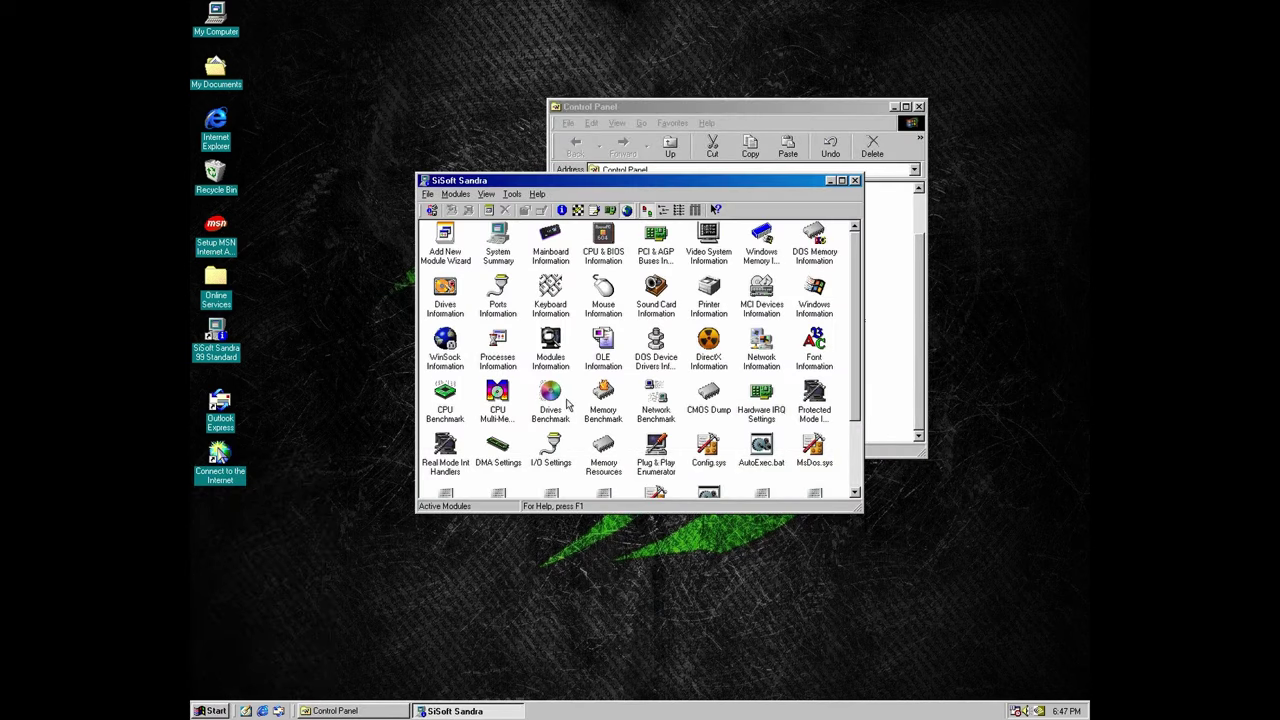
pyautogui.doubleClick(550, 395)
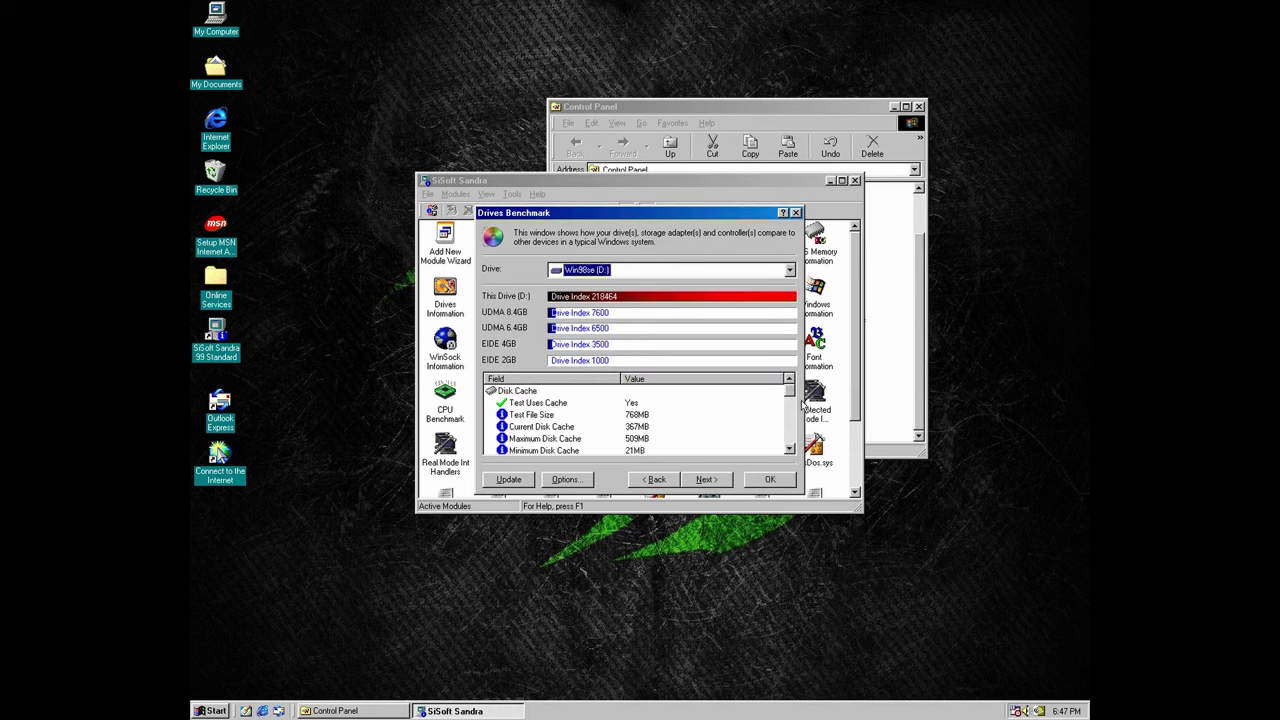
# Step: Review the results: Drive Index 218464, 247 MB/s sequential read, on AHCI Port 0
pyautogui.moveTo(792, 400); pyautogui.dragTo(793, 418)
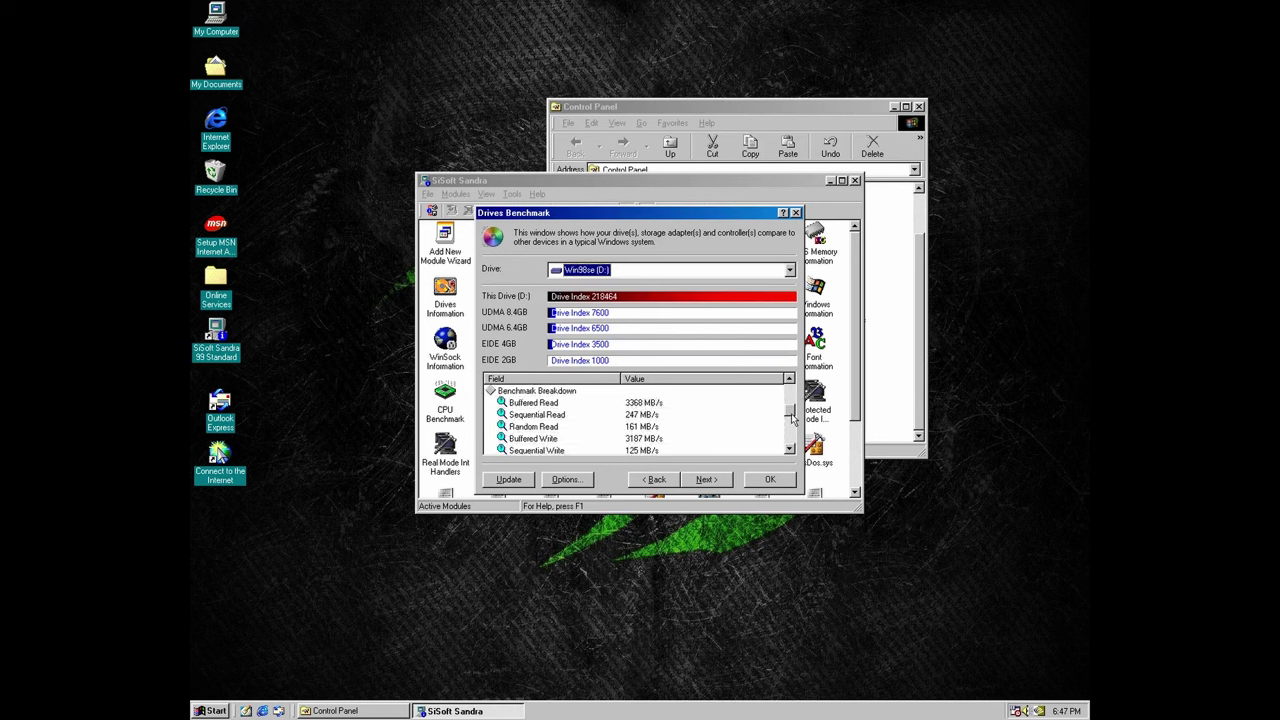
pyautogui.click(648, 416)
pyautogui.click(564, 420)
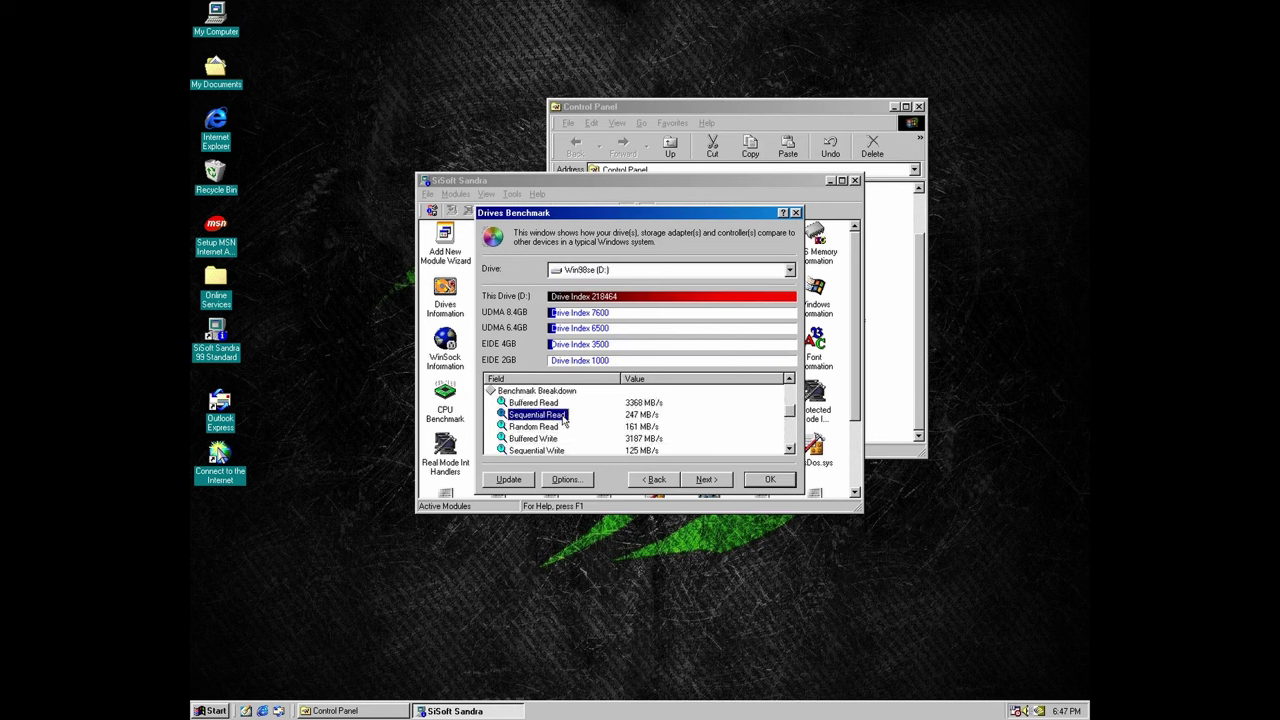
pyautogui.click(548, 430)
pyautogui.click(545, 440)
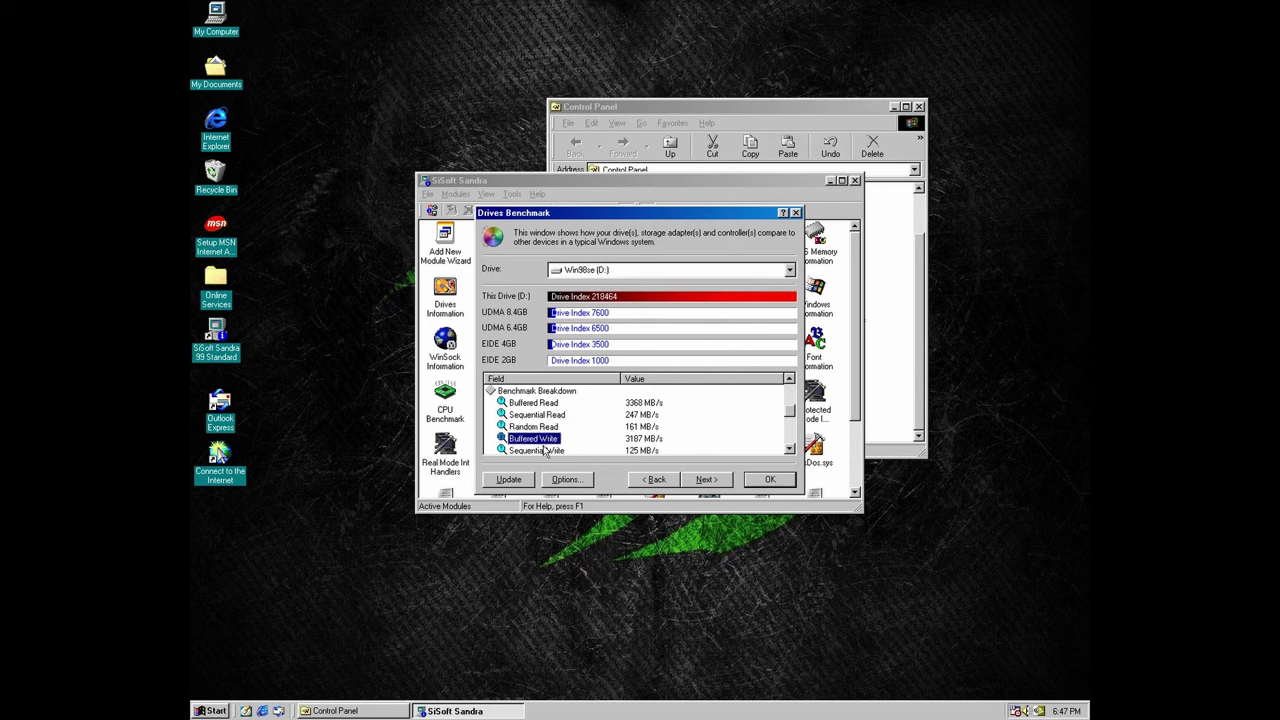
pyautogui.click(543, 452)
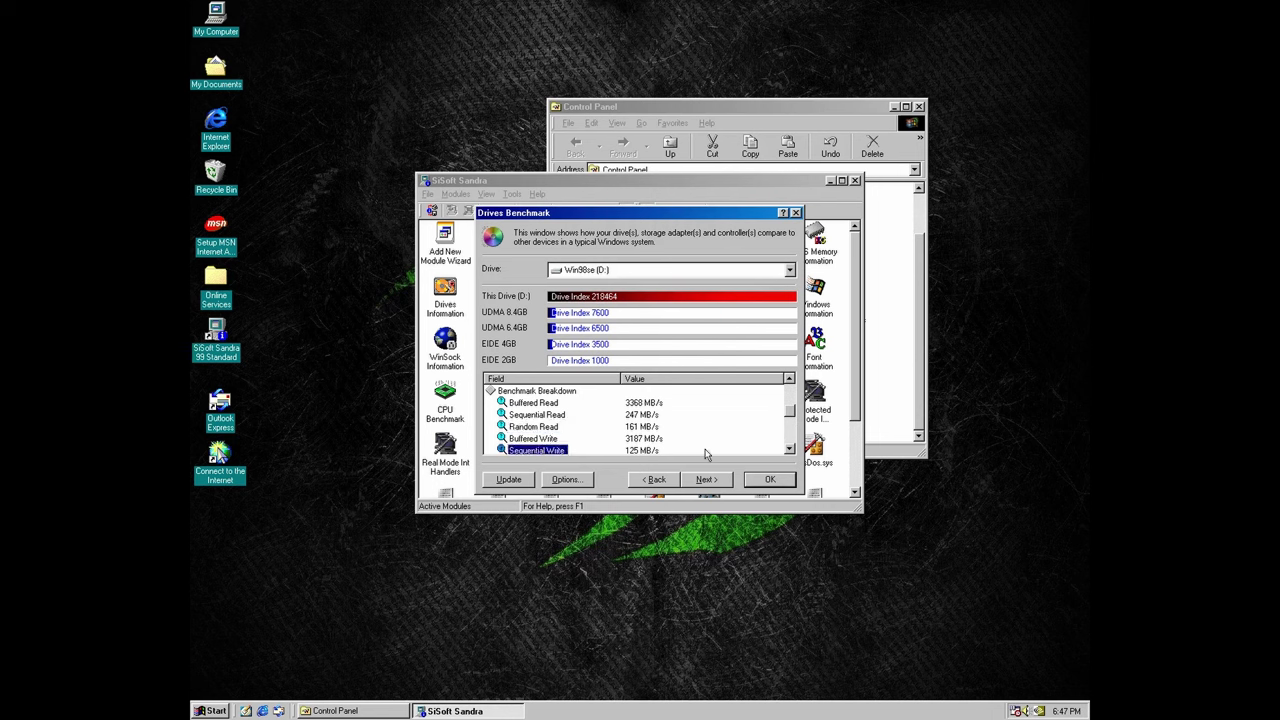
pyautogui.click(789, 451)
pyautogui.click(789, 451)
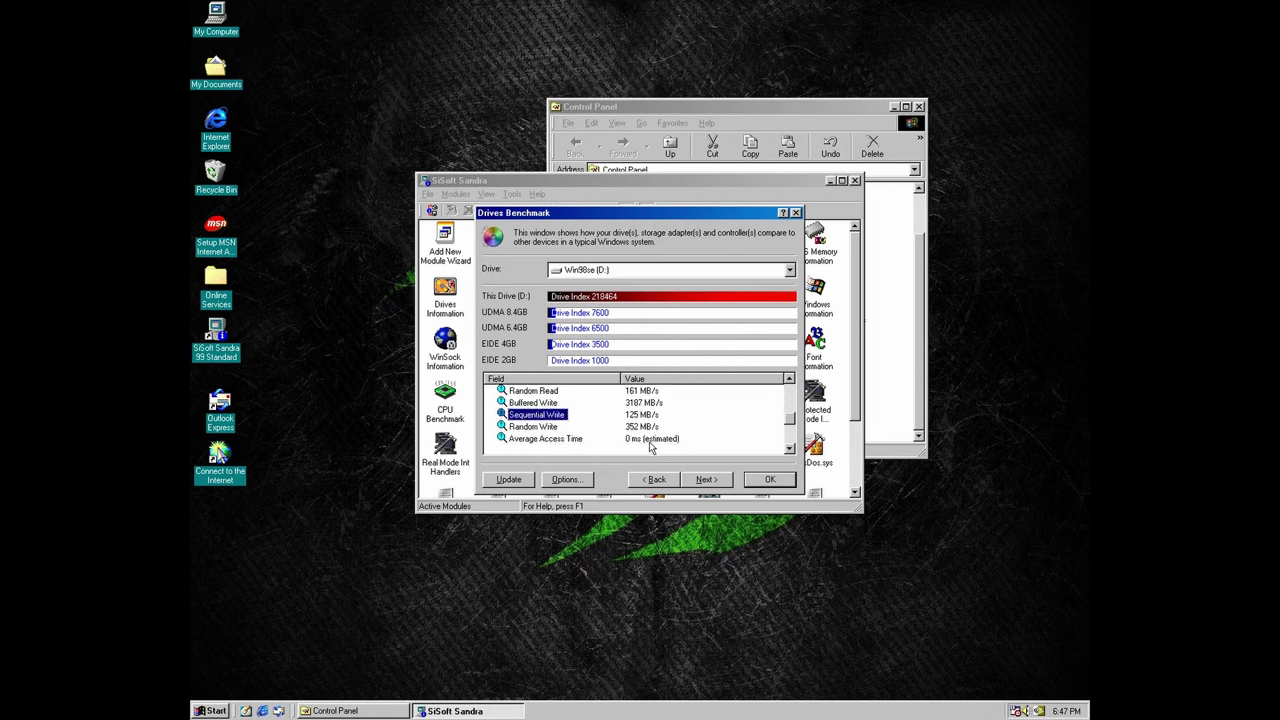
pyautogui.click(554, 428)
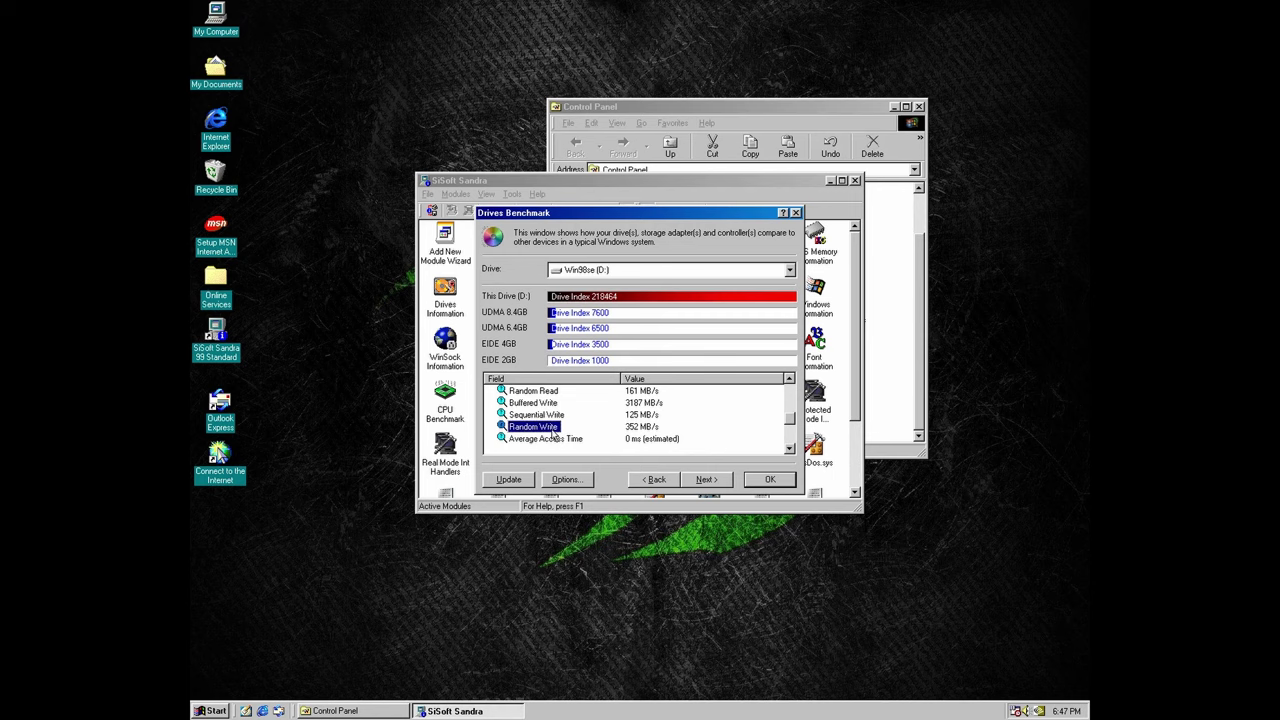
pyautogui.click(789, 451)
pyautogui.click(789, 451)
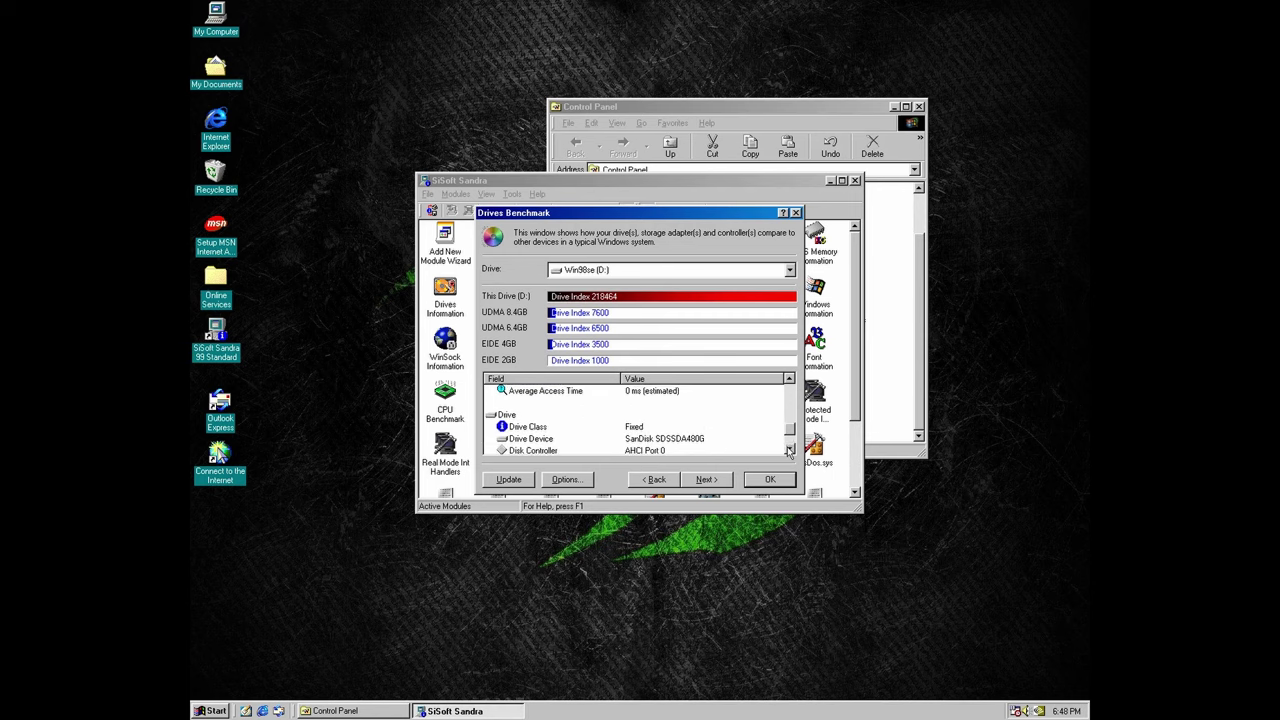
pyautogui.click(789, 451)
pyautogui.click(789, 451)
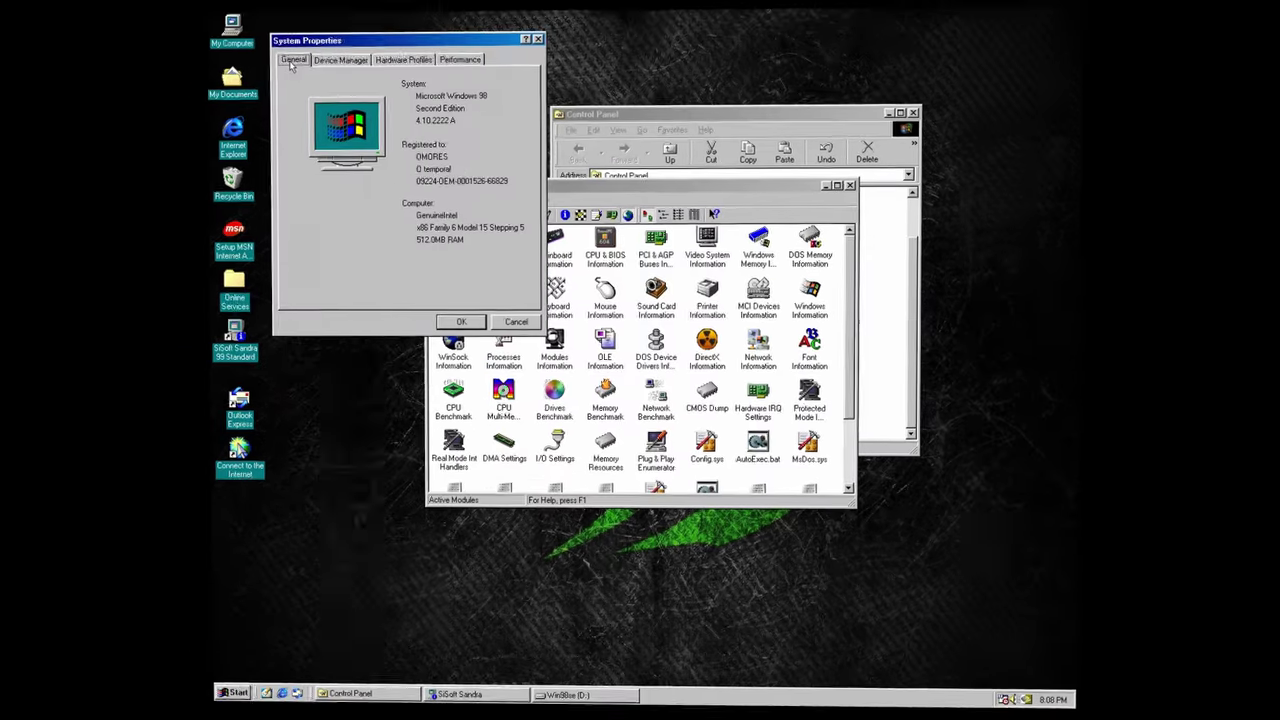
# Step: Show Windows Help for the Performance tab's Drive C MS-DOS compatibility mode warning
pyautogui.click(436, 49)
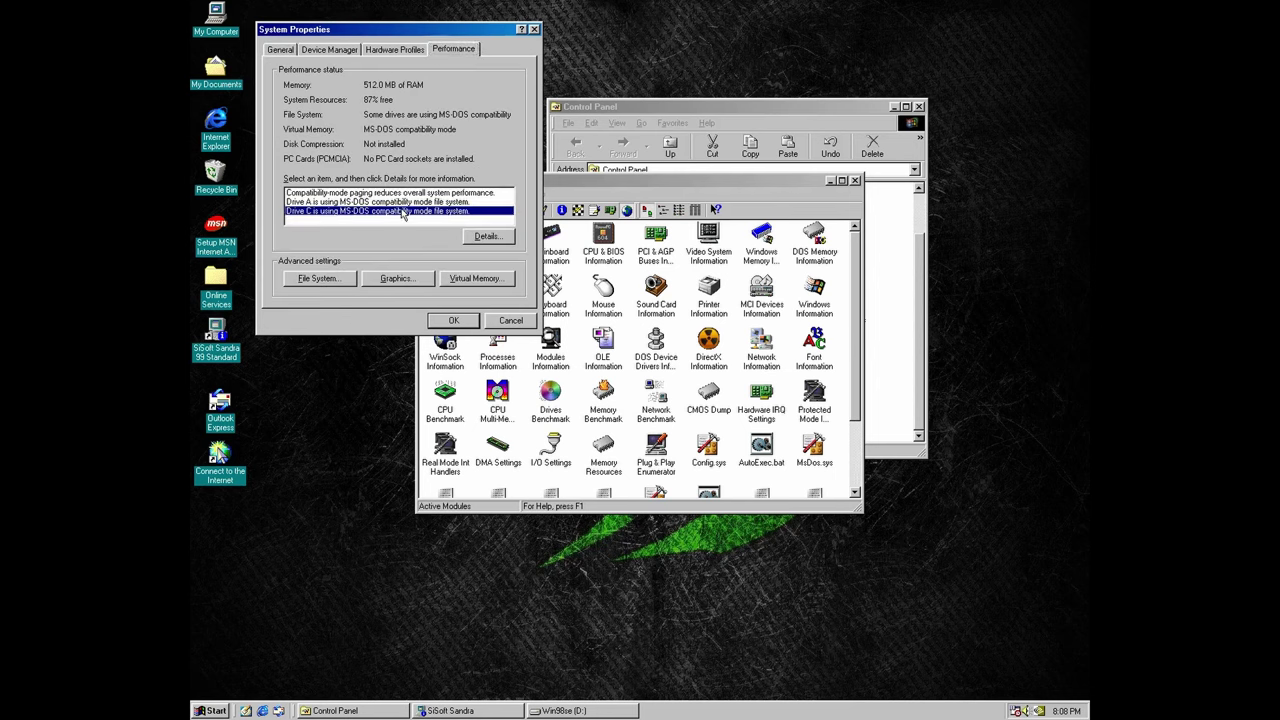
pyautogui.click(483, 236)
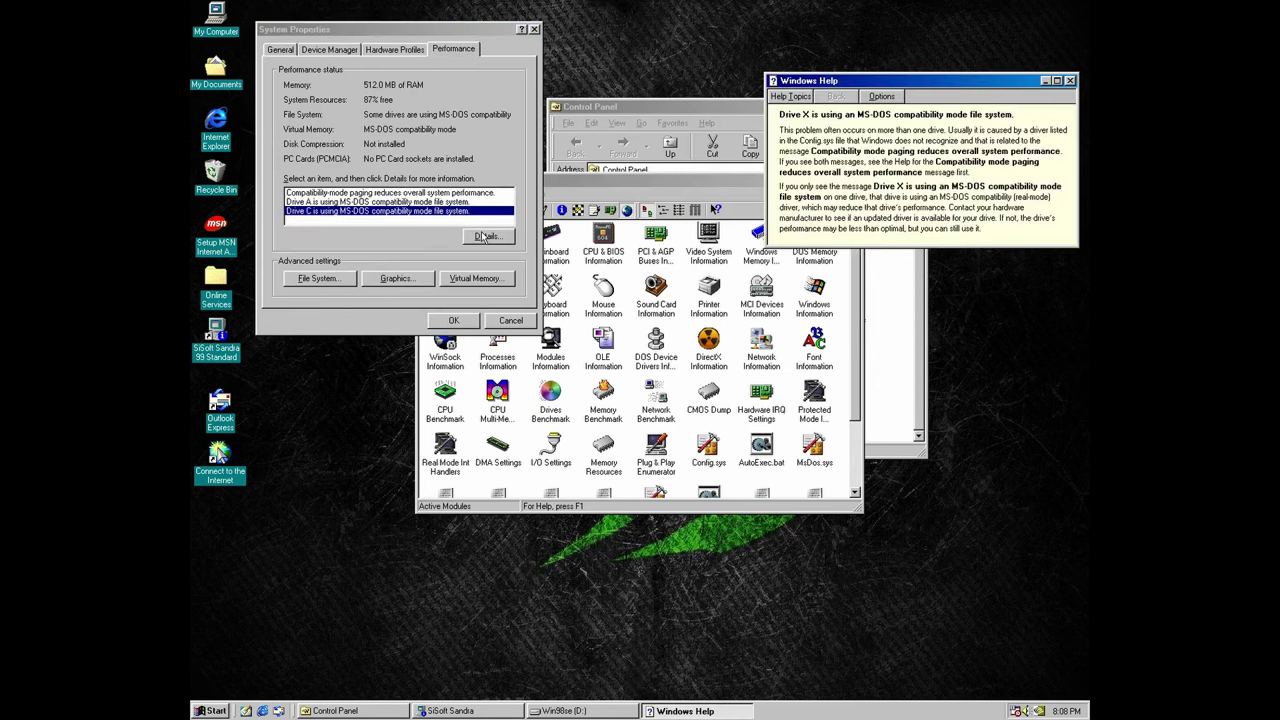